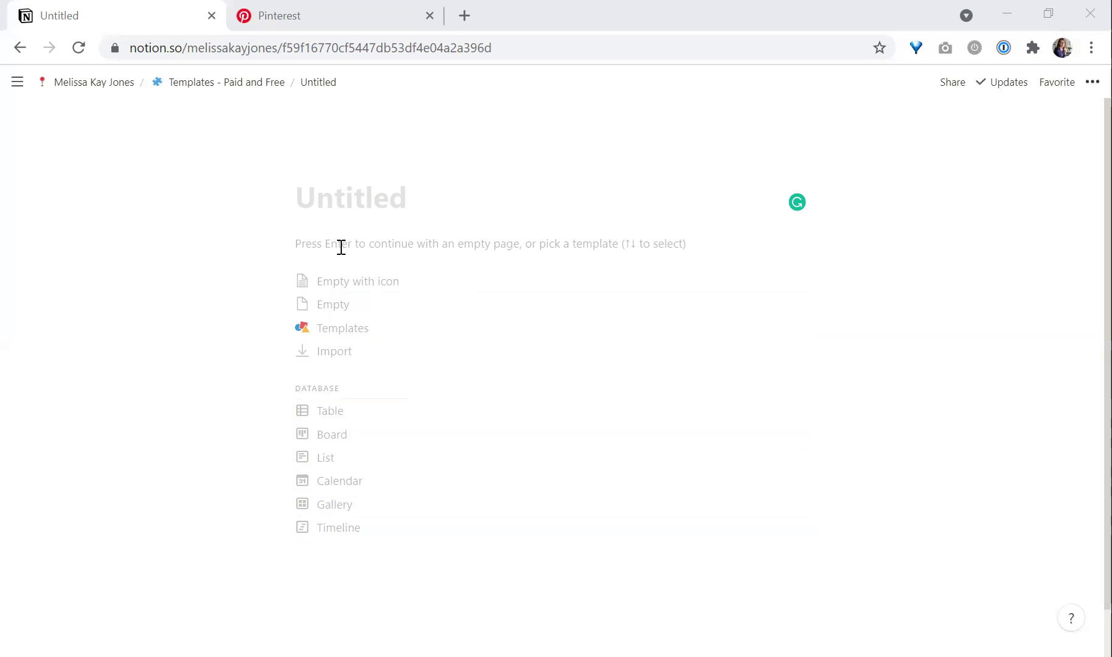
Title the new page "New Home Design" and continue with an empty page body.
left_click(407, 203)
type("New Home Design")
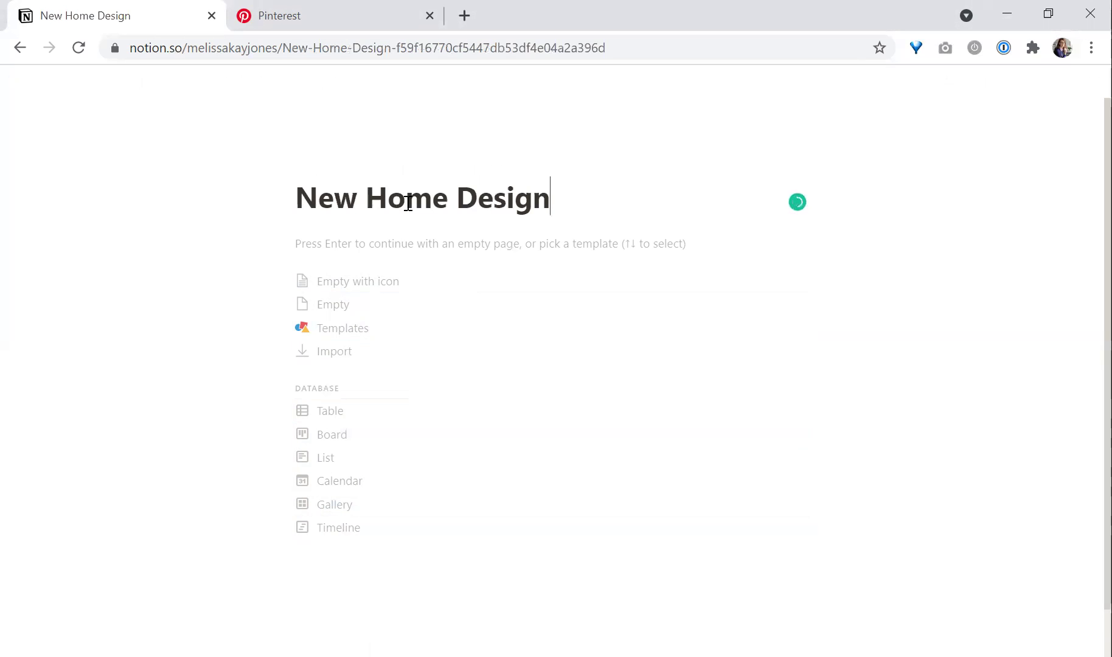
key("Return")
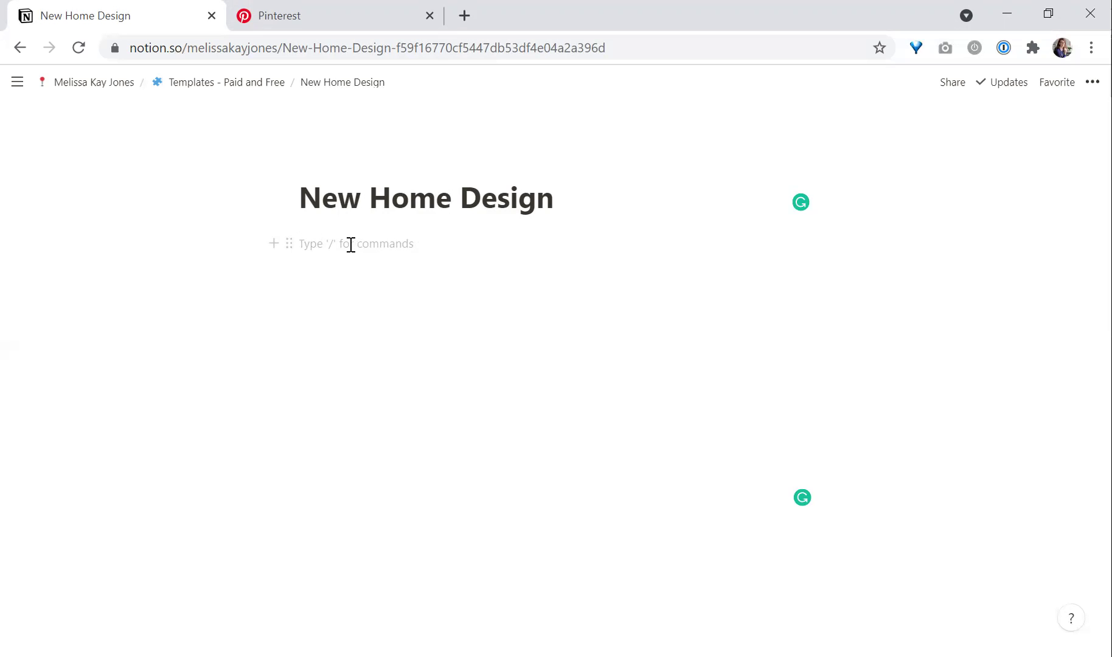
left_click(271, 241)
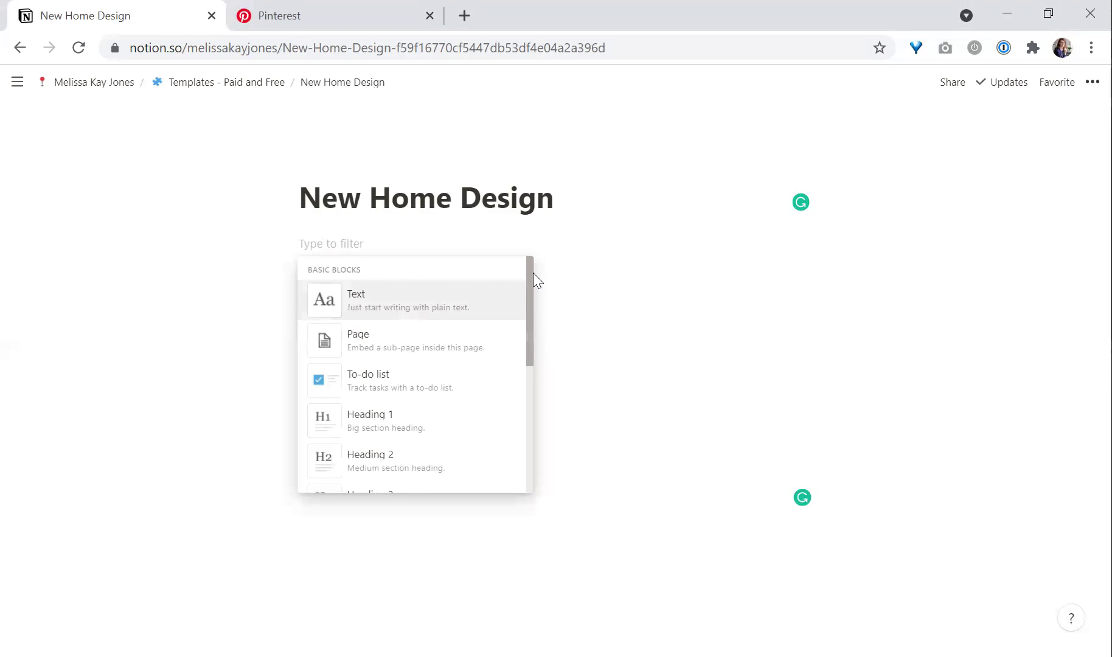
left_click_drag(529, 278, 532, 428)
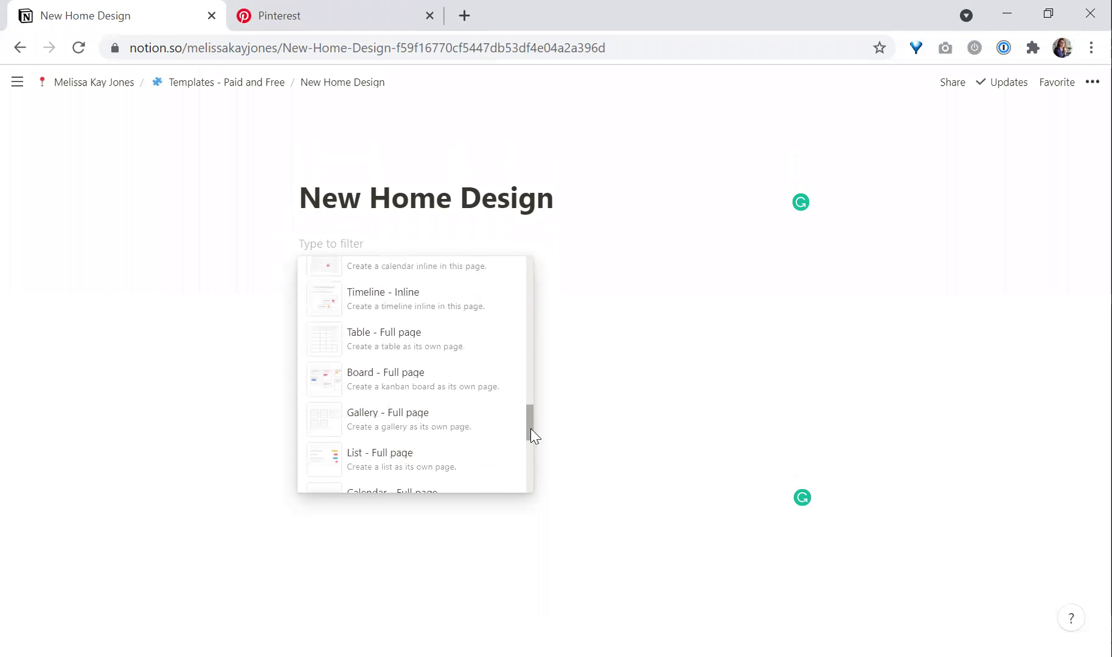
mouse_move(410, 342)
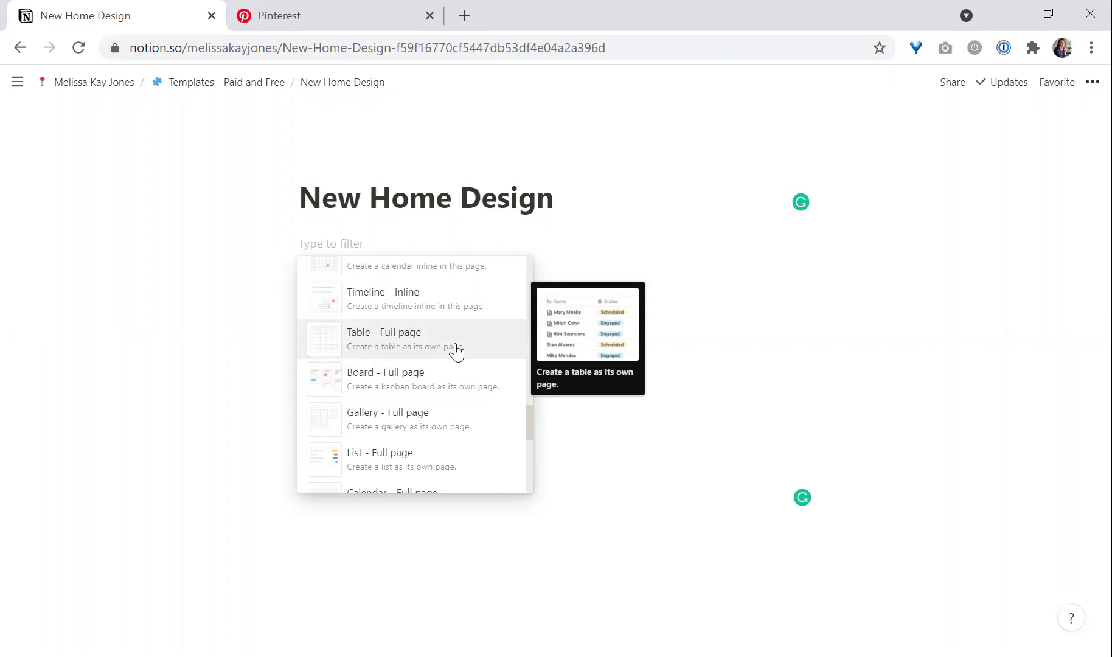
mouse_move(421, 303)
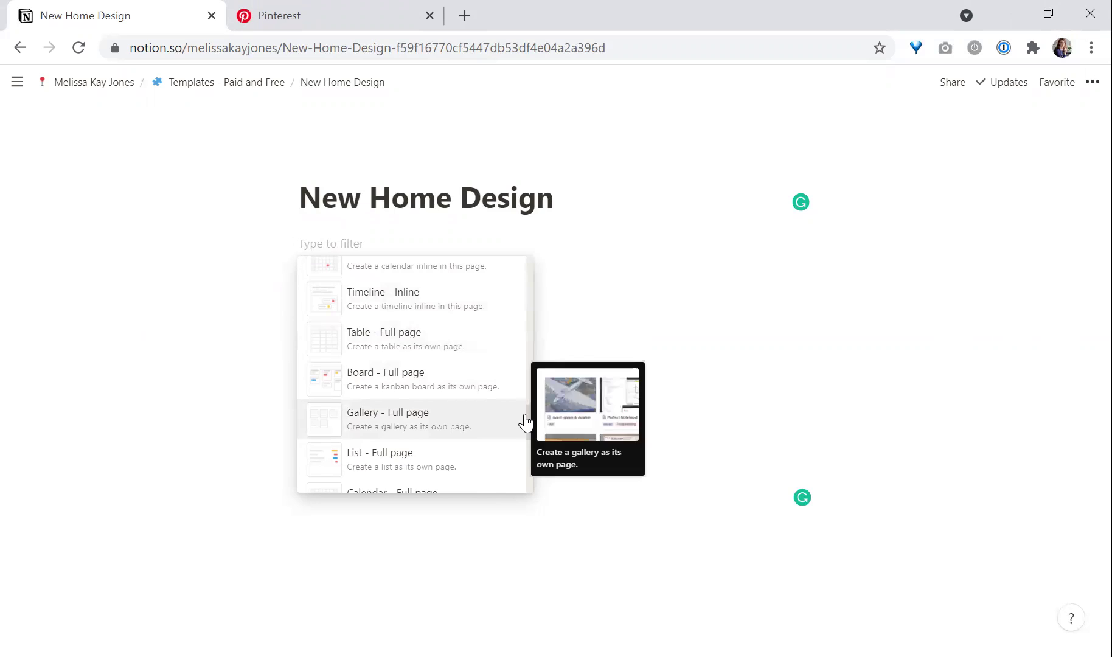
left_click_drag(530, 369, 525, 263)
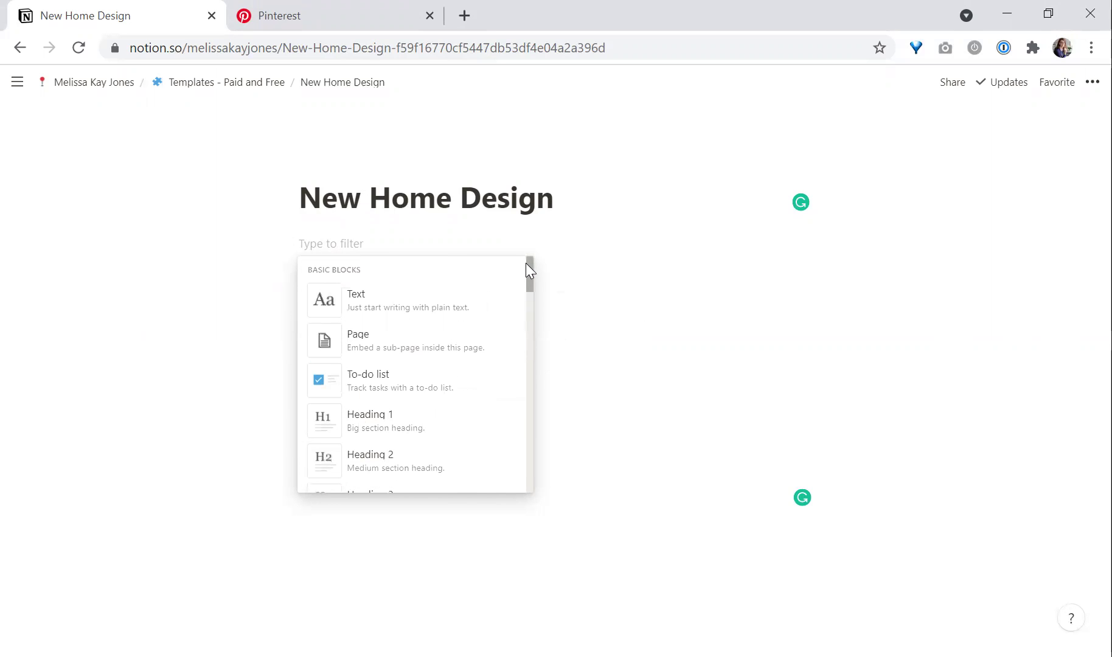
left_click(529, 240)
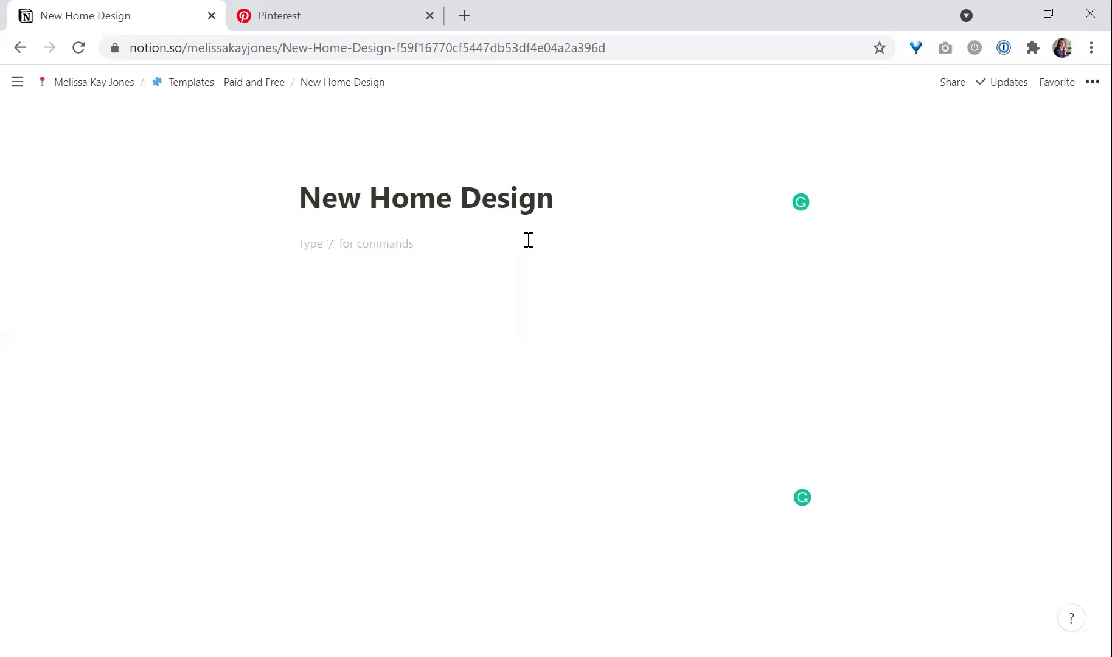
List the rooms Bedroom, Bathroom, Kitchen, Living Area and Office on separate lines below the page title.
type("Bedroom")
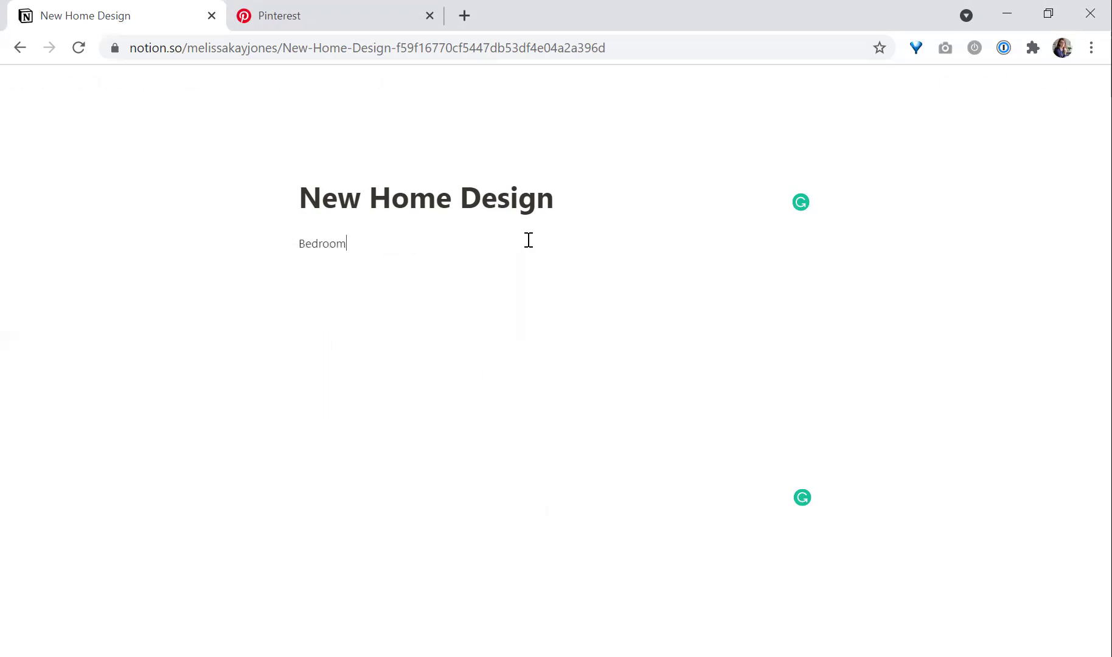
key("Return")
type("Bathroom")
key("Return")
type("Kitchen")
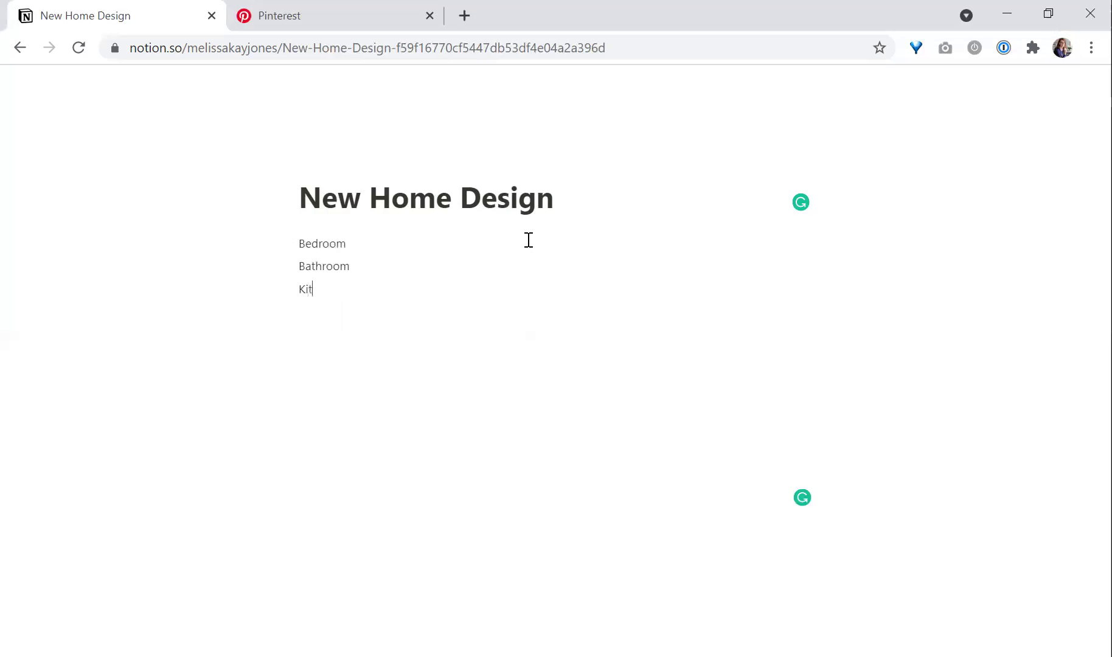
key("Return")
type("Living Area")
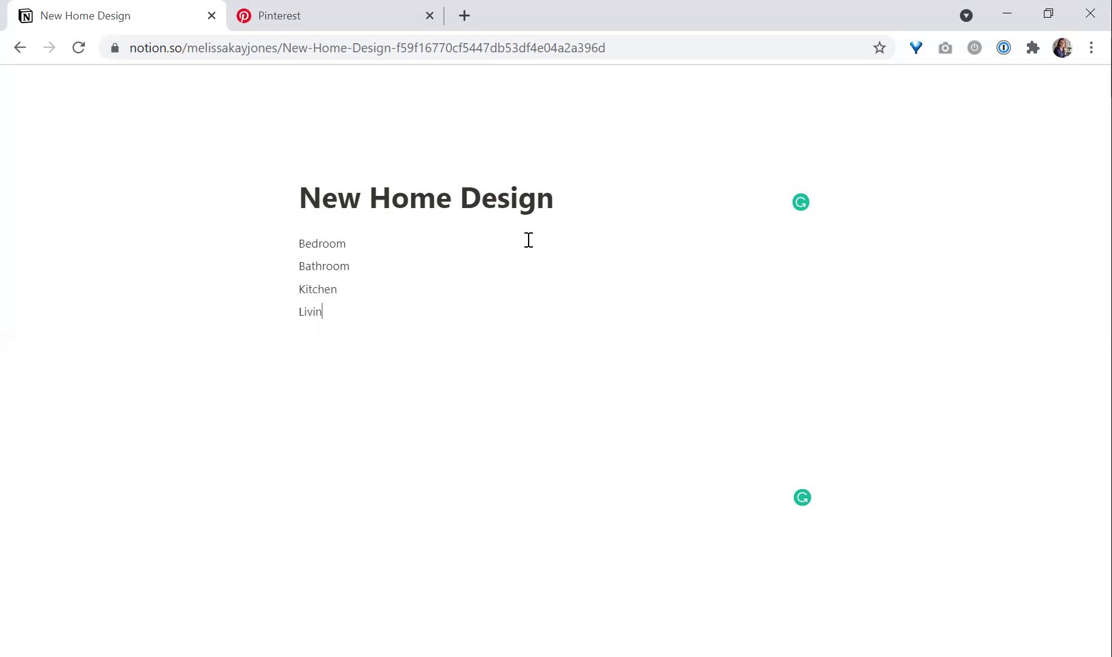
key("Return")
type("Office")
Insert a blank line after each of the rooms Bedroom, Bathroom, Kitchen and Living Area, and return to the one below Bedroom.
key("Up")
key("Up")
key("Return")
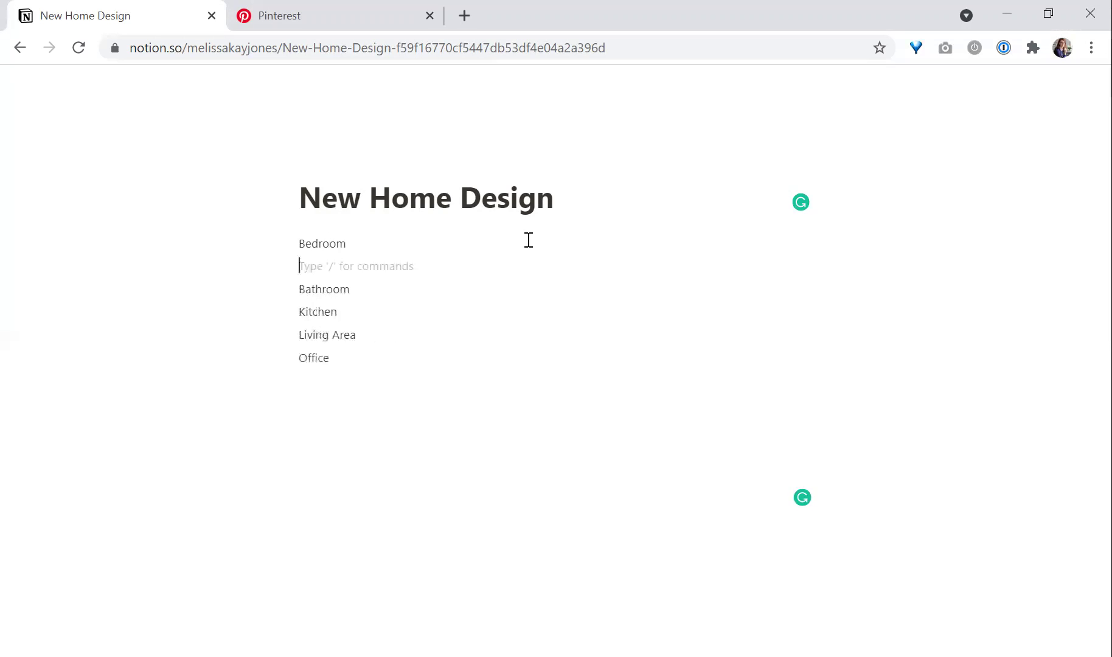
key("Down")
key("Down")
key("Return")
key("Down")
key("Down")
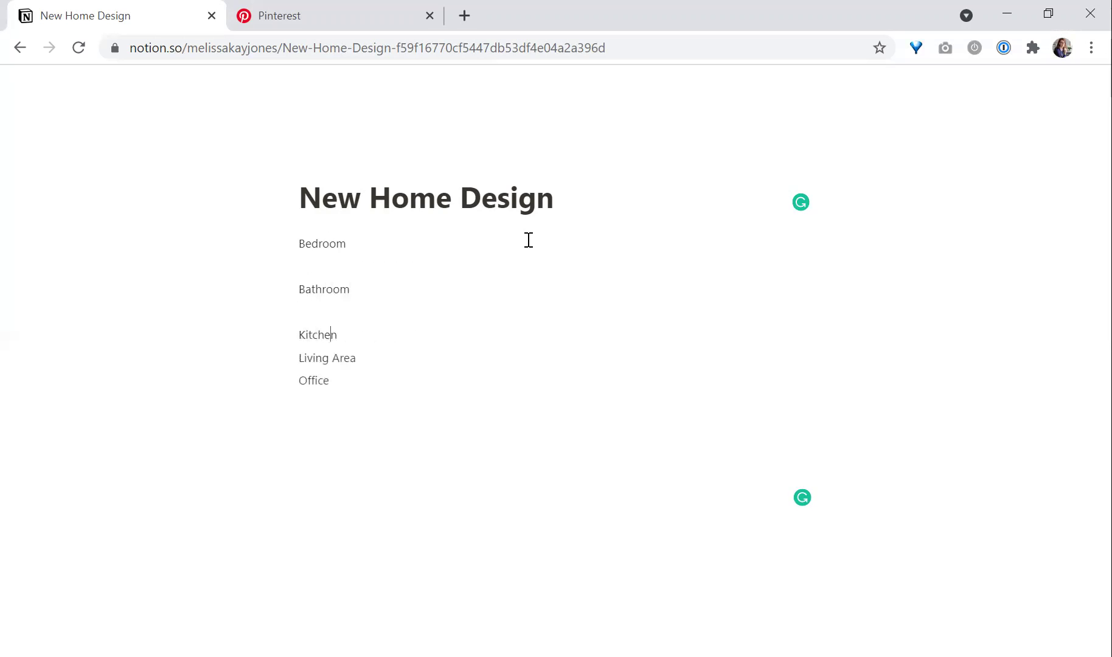
key("Return")
key("Down")
key("Down")
key("Return")
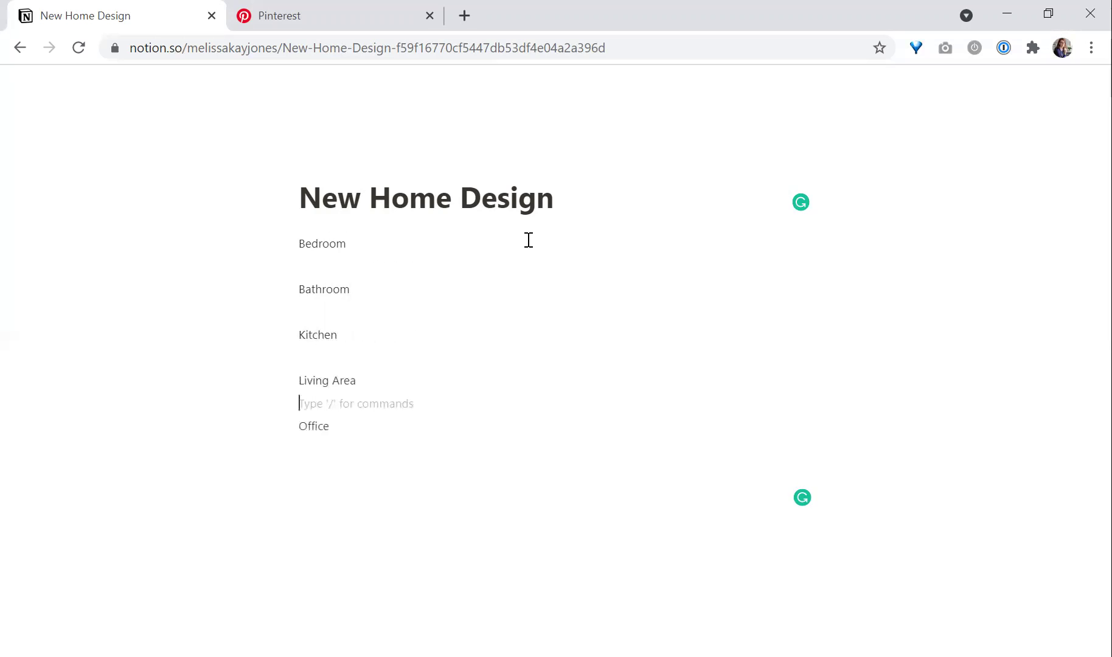
key("Up")
key("Up")
key("Up")
key("Up")
key("Up")
key("Up")
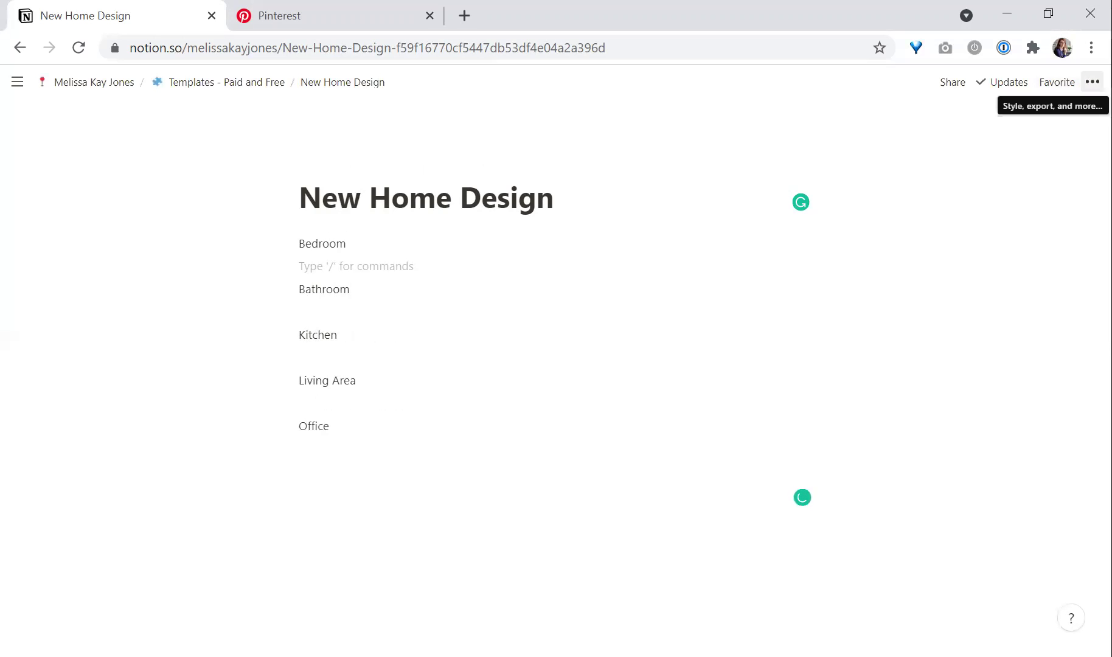
Set the page's font style to Serif and switch the page to full width.
left_click(1093, 82)
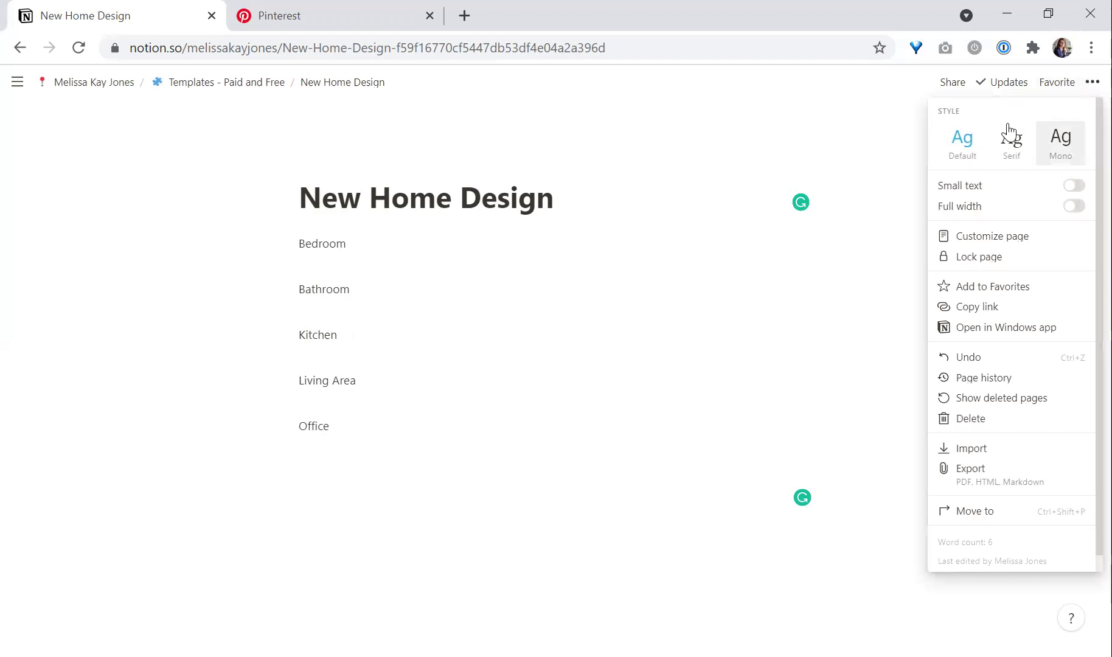
left_click(1010, 160)
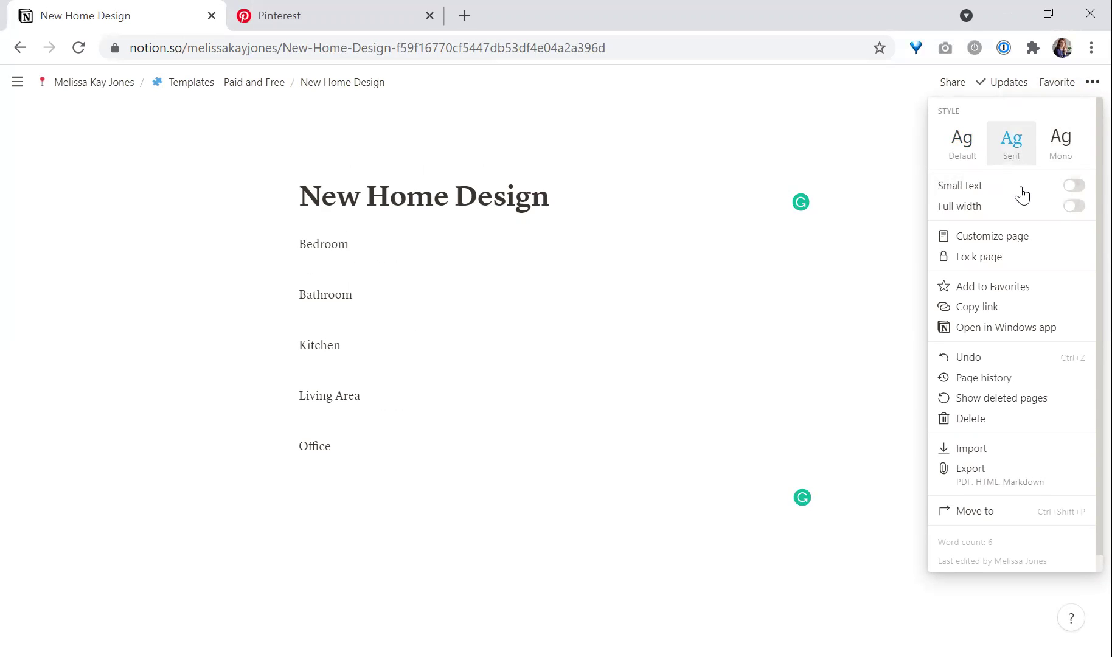
left_click(1071, 209)
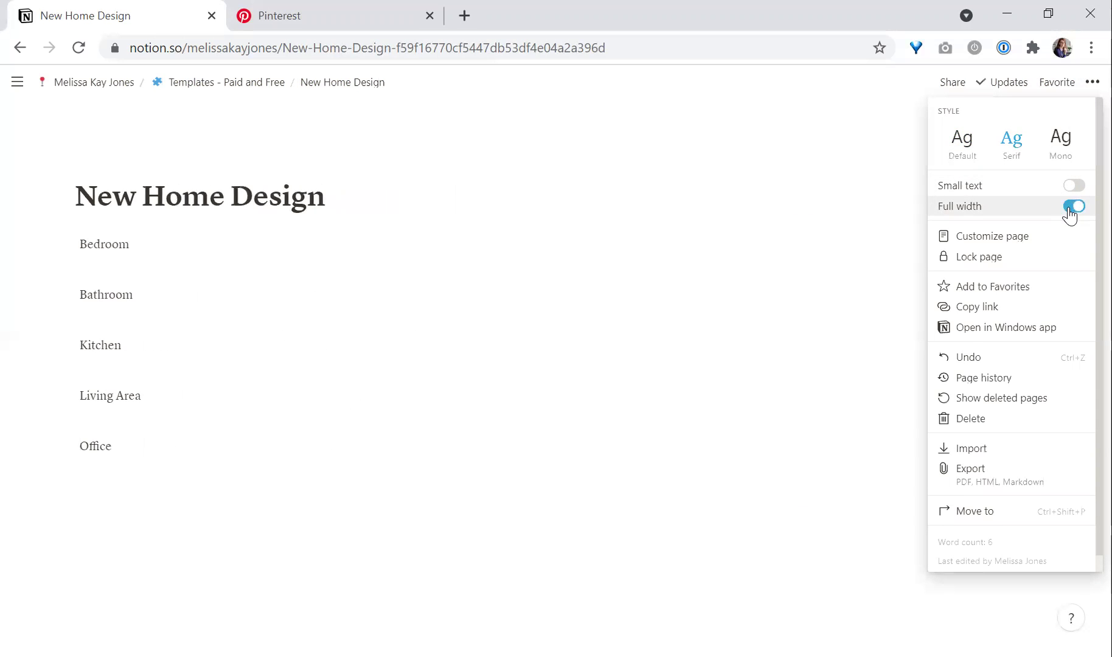
left_click(256, 254)
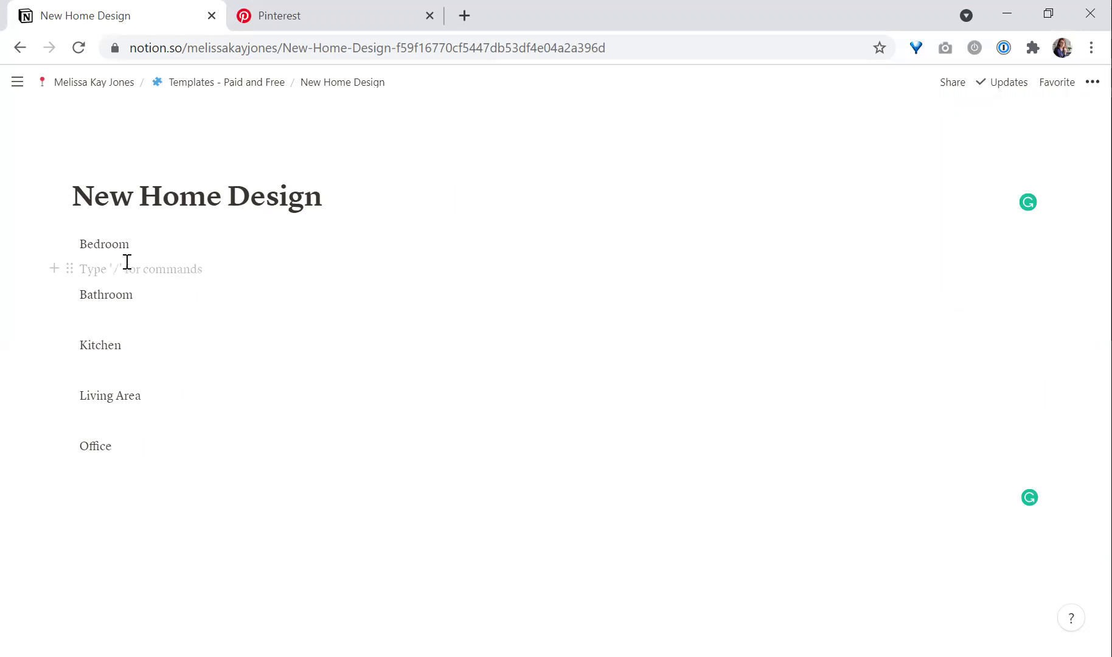
Add the lines Shopping List, Task List and Inspiration Board beneath Bedroom.
type("Shopping List")
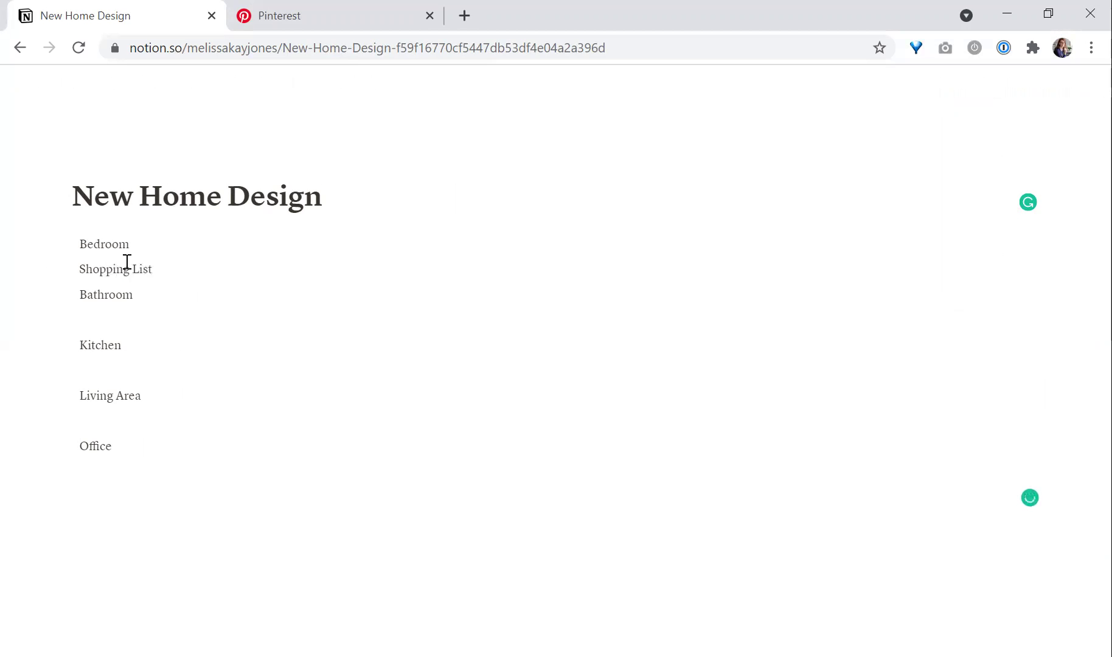
key("Return")
type("Task List")
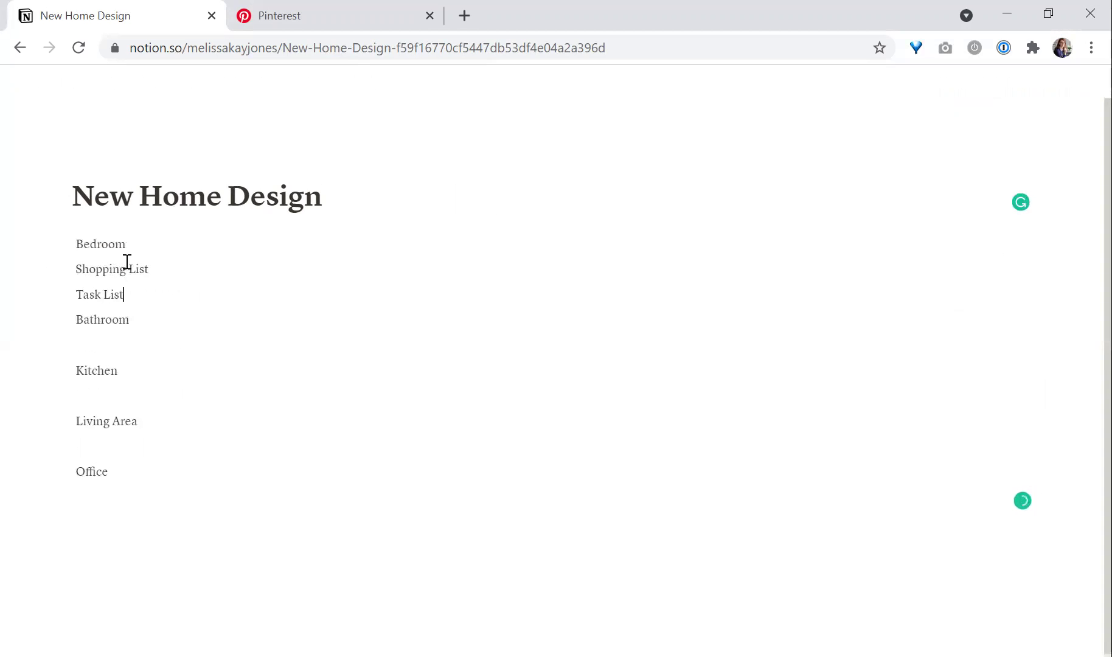
key("Return")
type("Inspi")
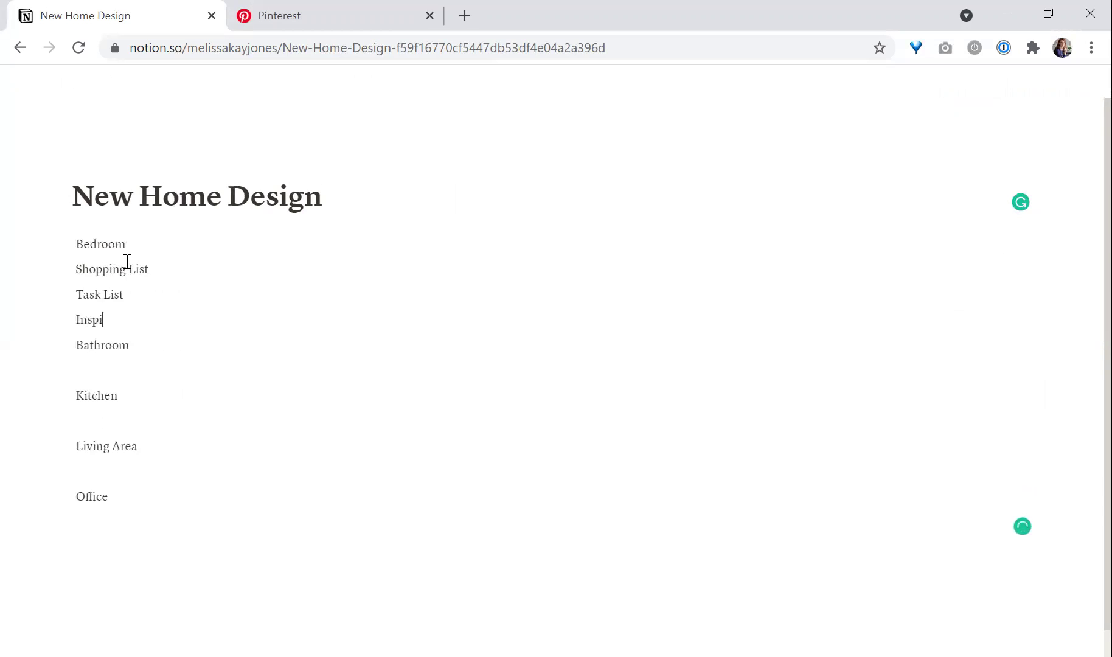
type("ration Board")
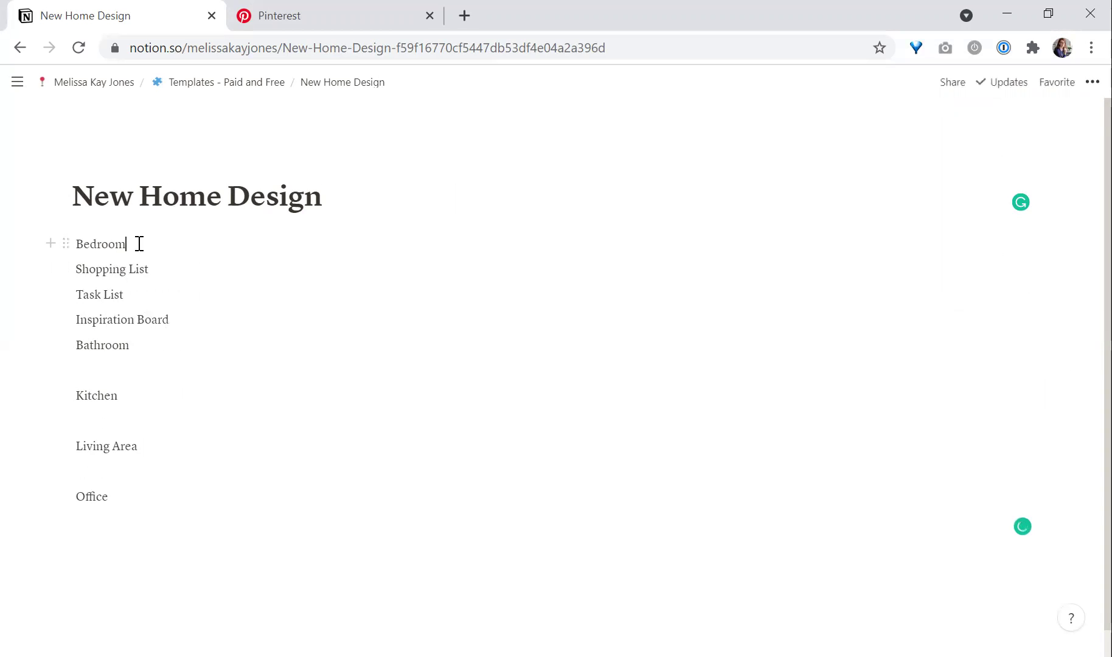
Turn the Bedroom line into a Heading 2.
double_click(138, 243)
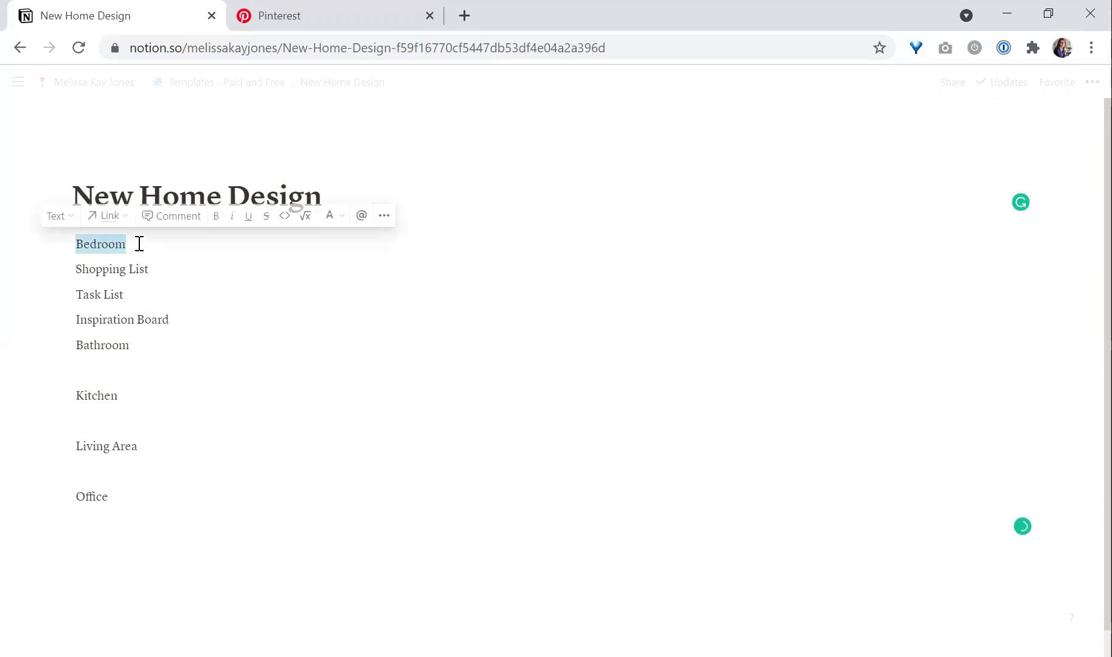
left_click(69, 216)
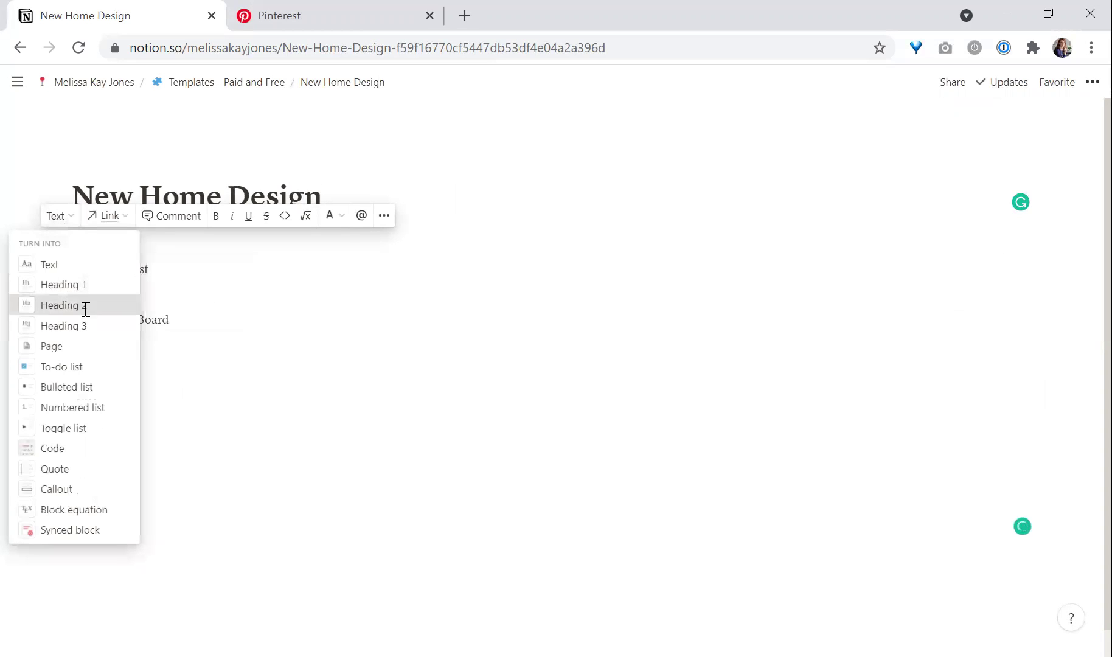
left_click(98, 305)
Place the Task List line in its own column to the left of Shopping List under the Bedroom heading.
left_click(158, 278)
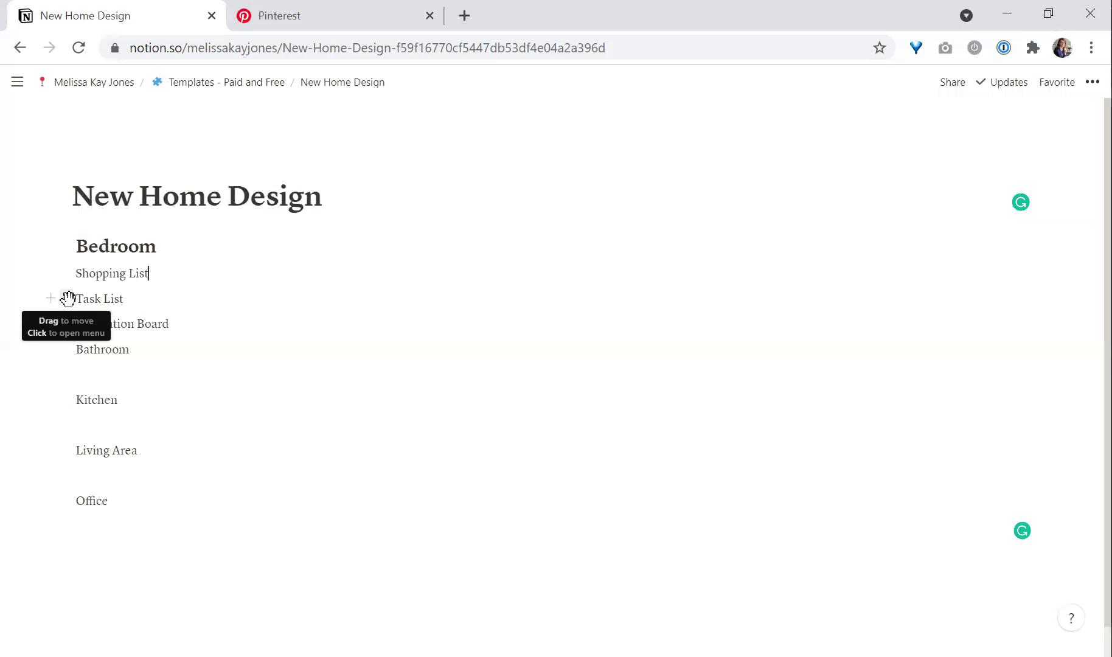
left_click_drag(106, 295, 60, 278)
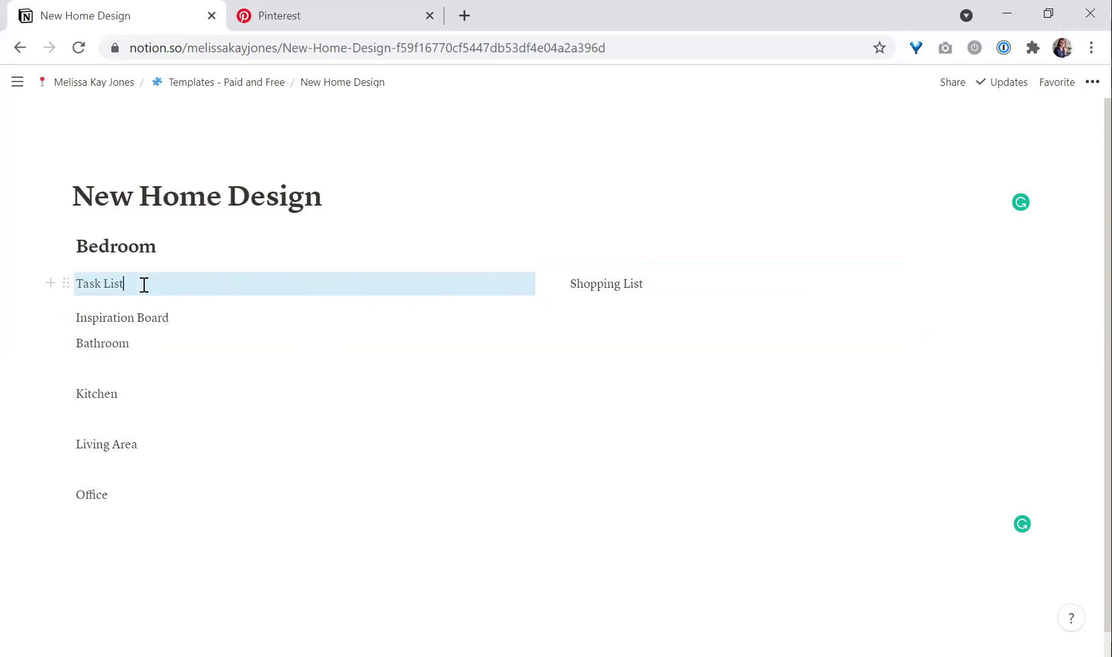
Insert an empty toggle list block directly below Task List in the same column.
key("Return")
type("/")
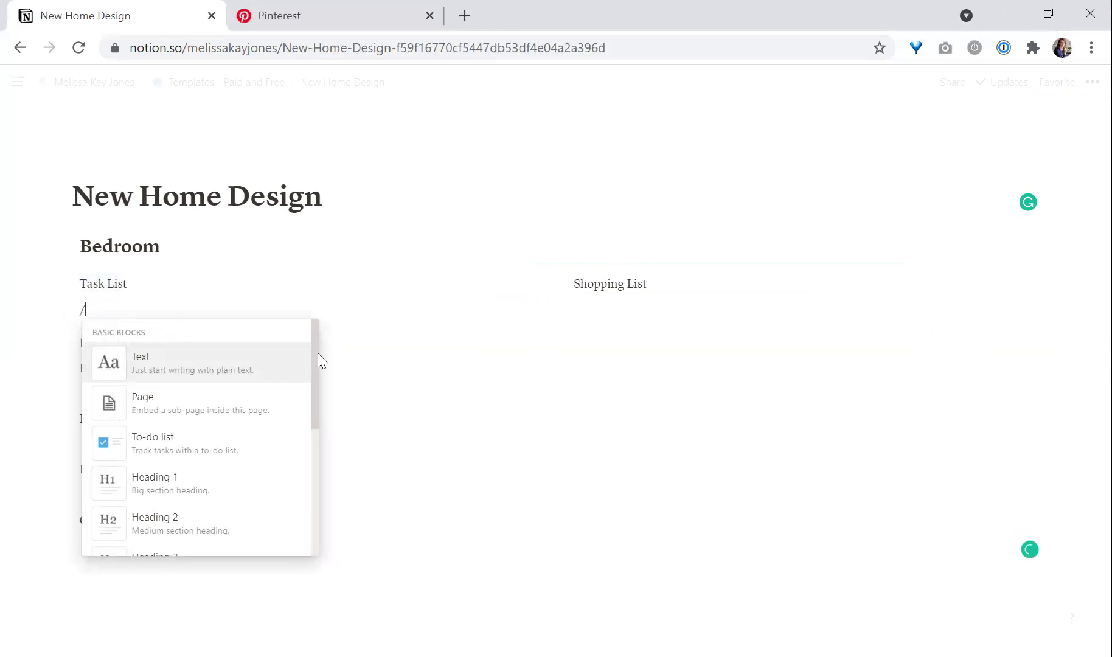
left_click_drag(314, 364, 314, 465)
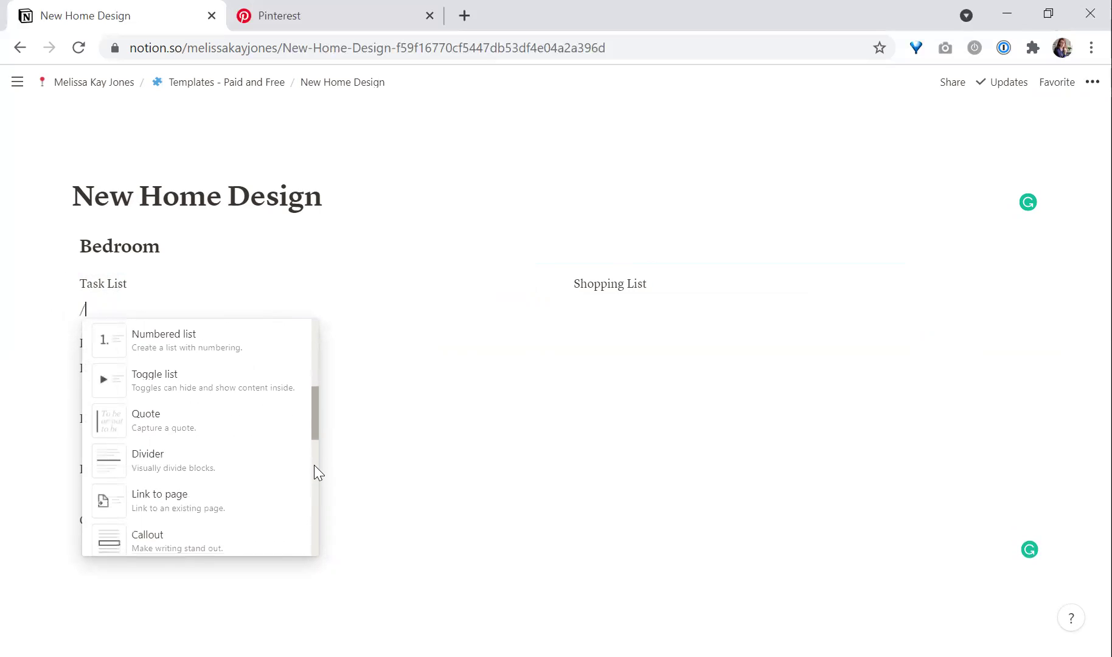
scroll(314, 465, "up", 1)
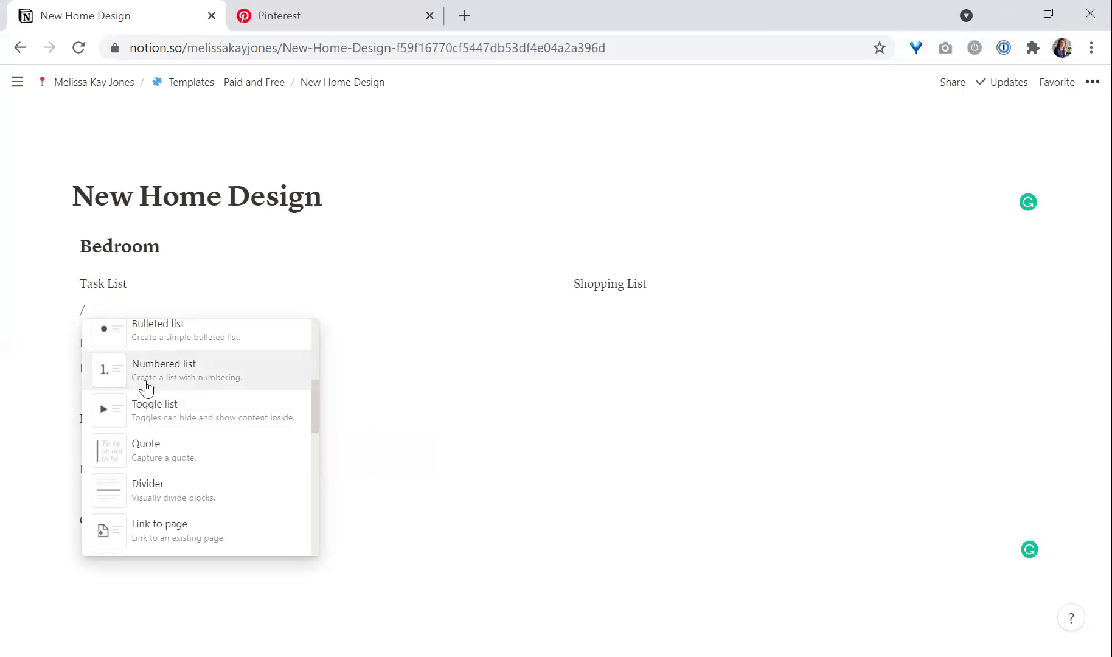
left_click(158, 405)
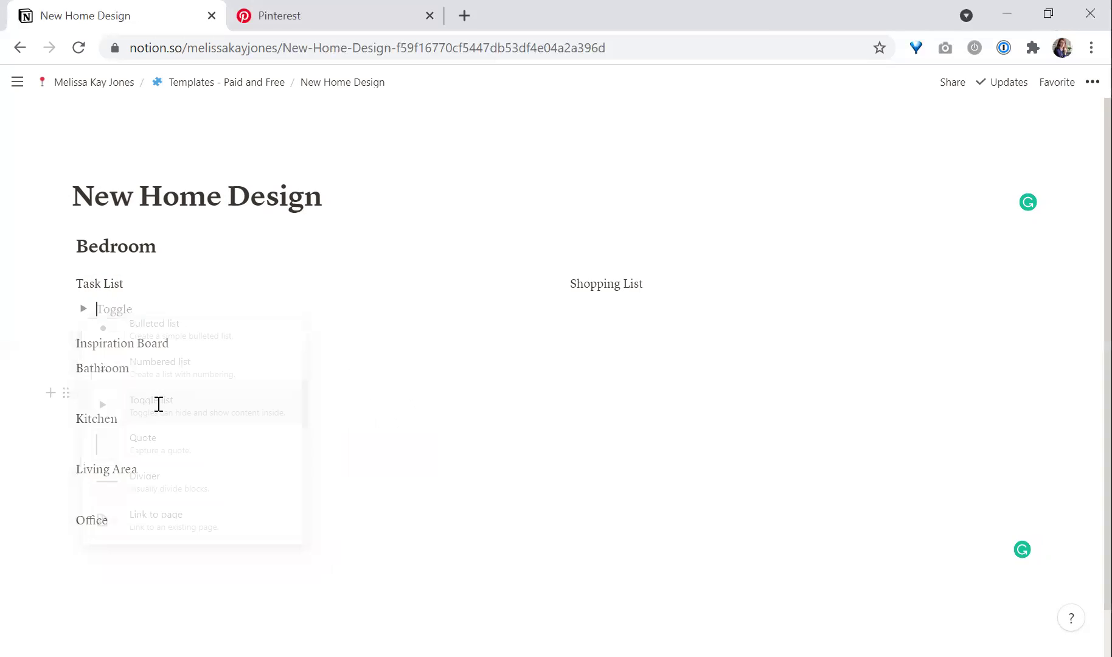
Turn the Task List line into a toggle list and nest the empty toggle inside it.
triple_click(138, 287)
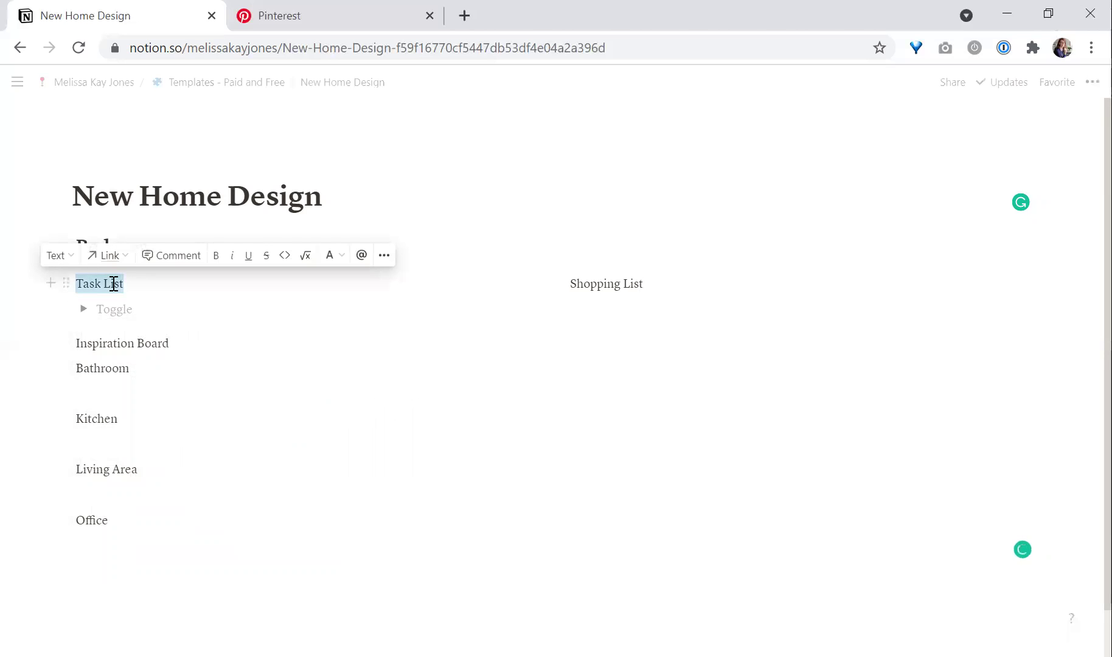
left_click(70, 257)
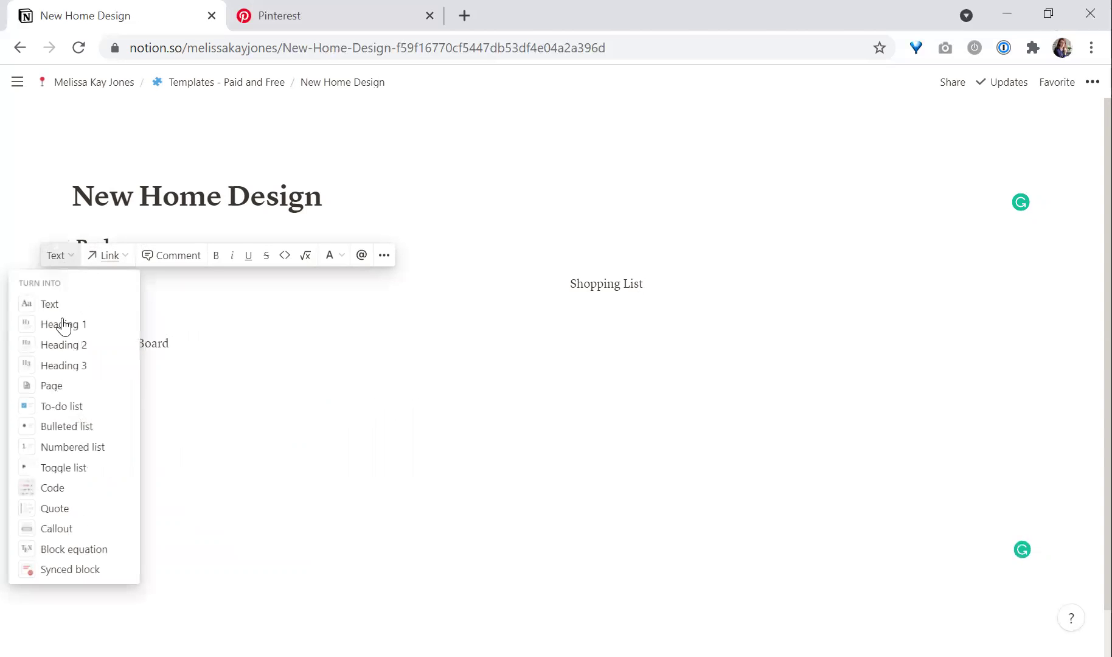
left_click(72, 470)
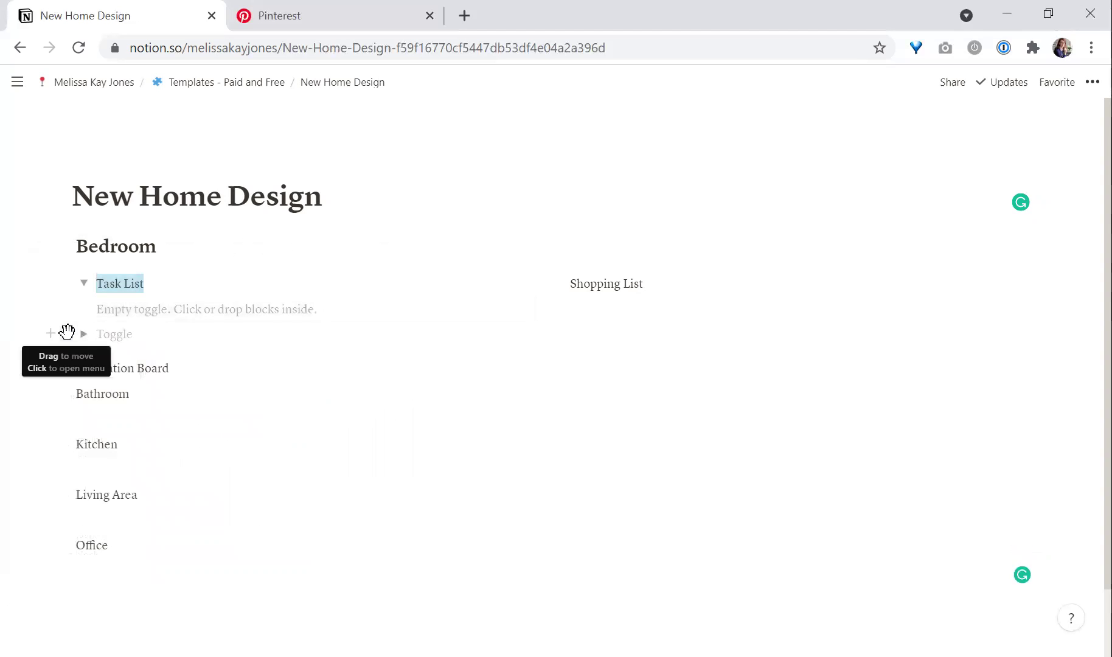
left_click_drag(66, 334, 85, 306)
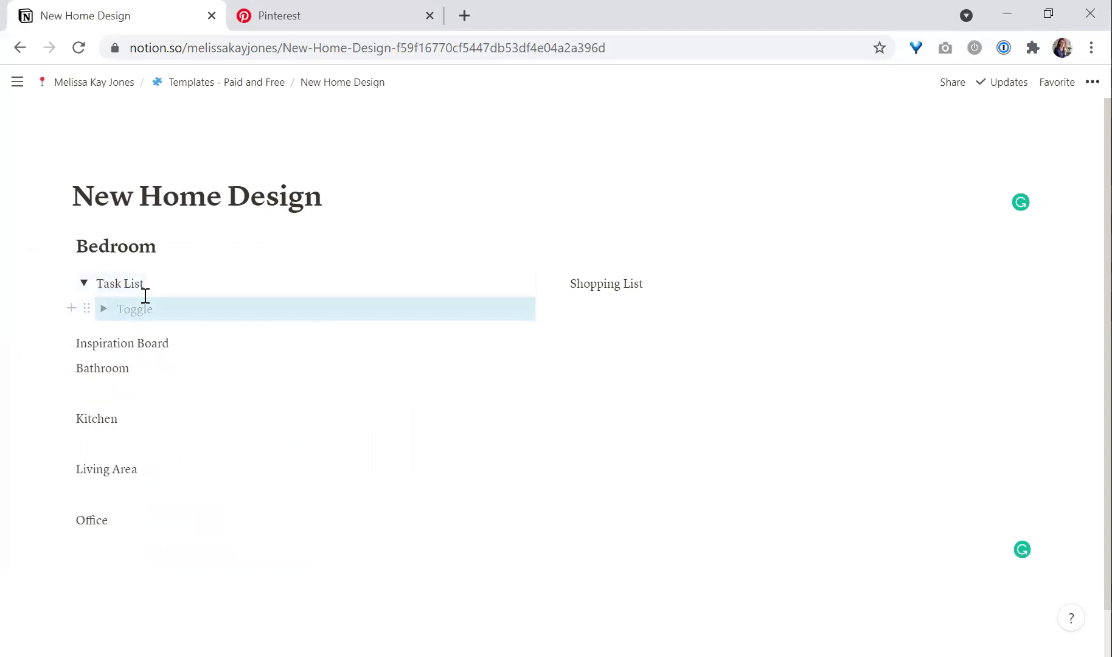
Turn the empty toggle nested under Task List into a to-do list item.
left_click(87, 310)
mouse_move(166, 268)
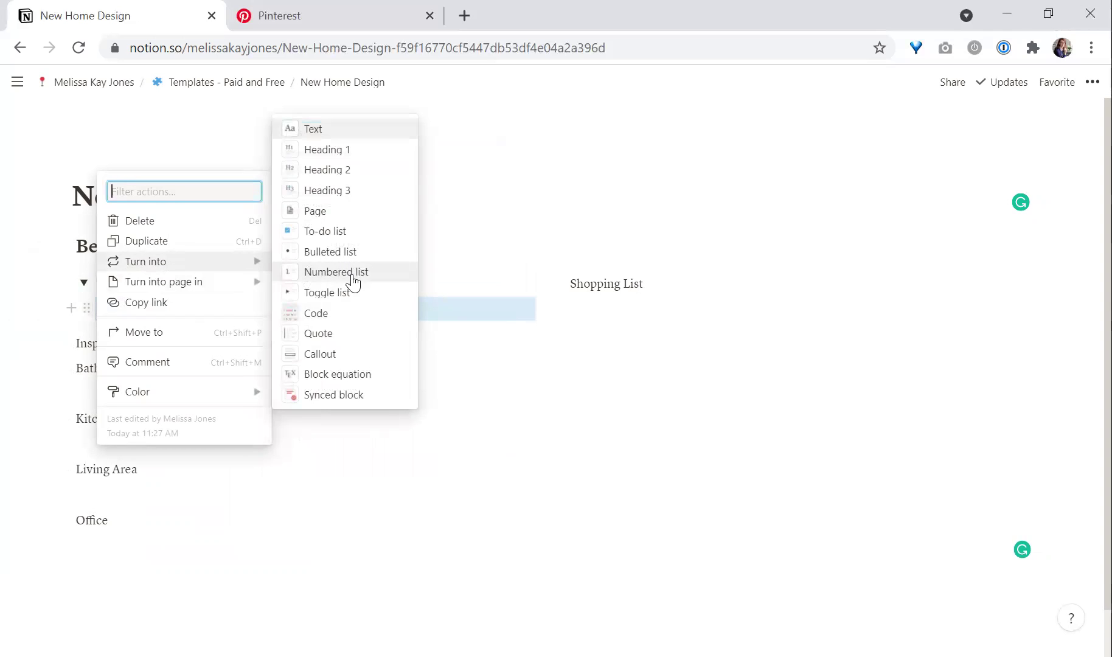
left_click(369, 235)
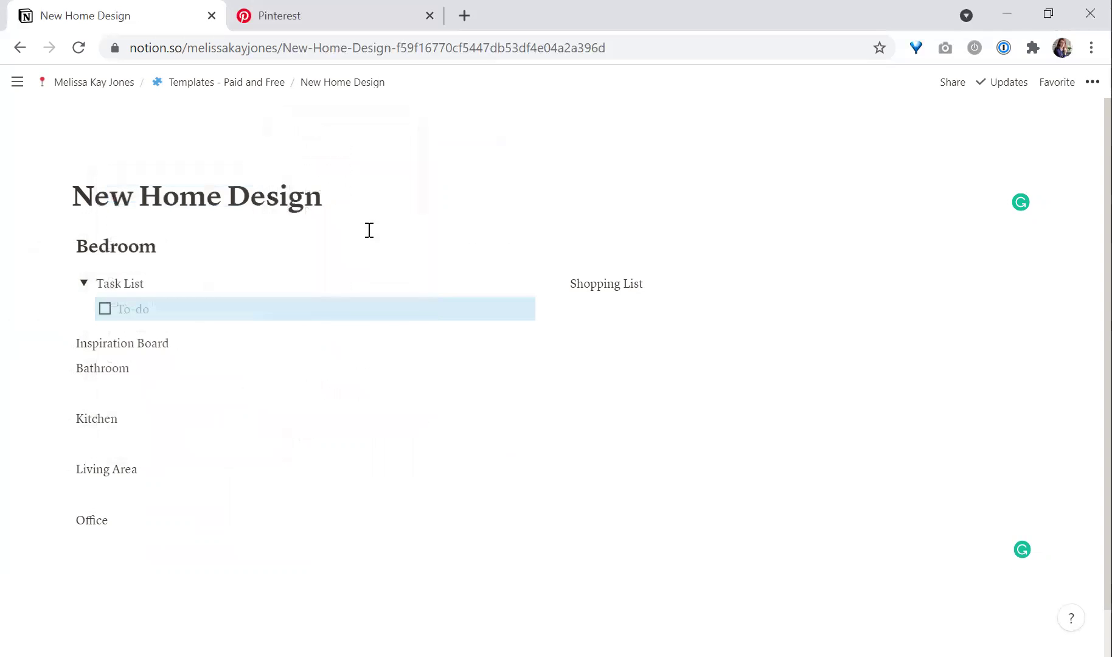
Turn the Shopping List line into a toggle list and add an empty to-do item inside it.
triple_click(647, 283)
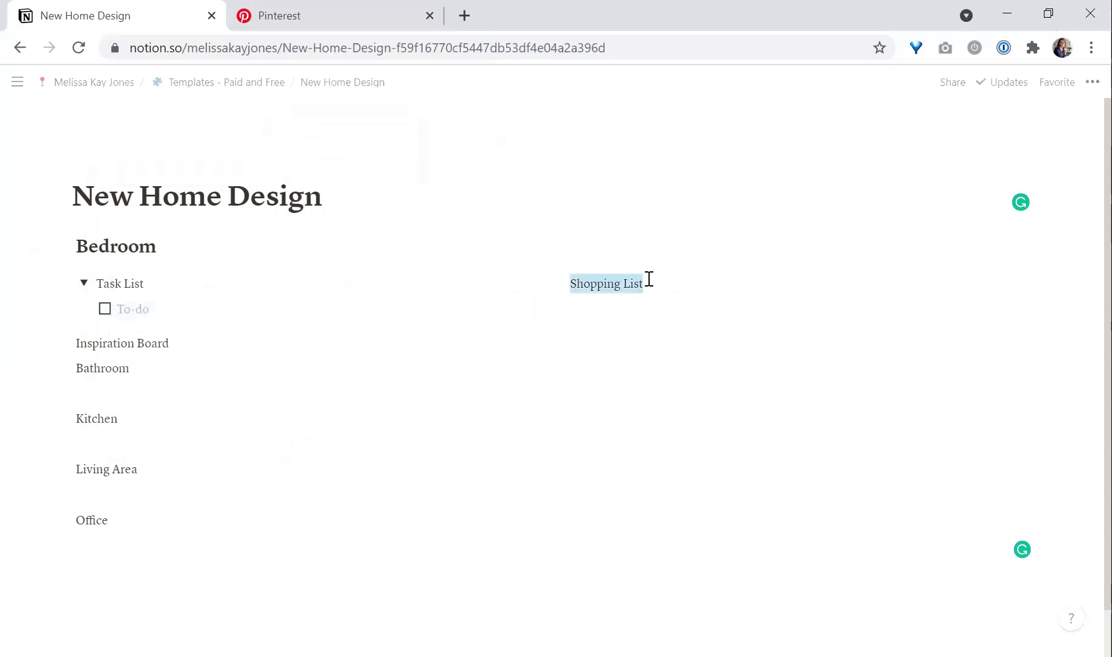
left_click(565, 259)
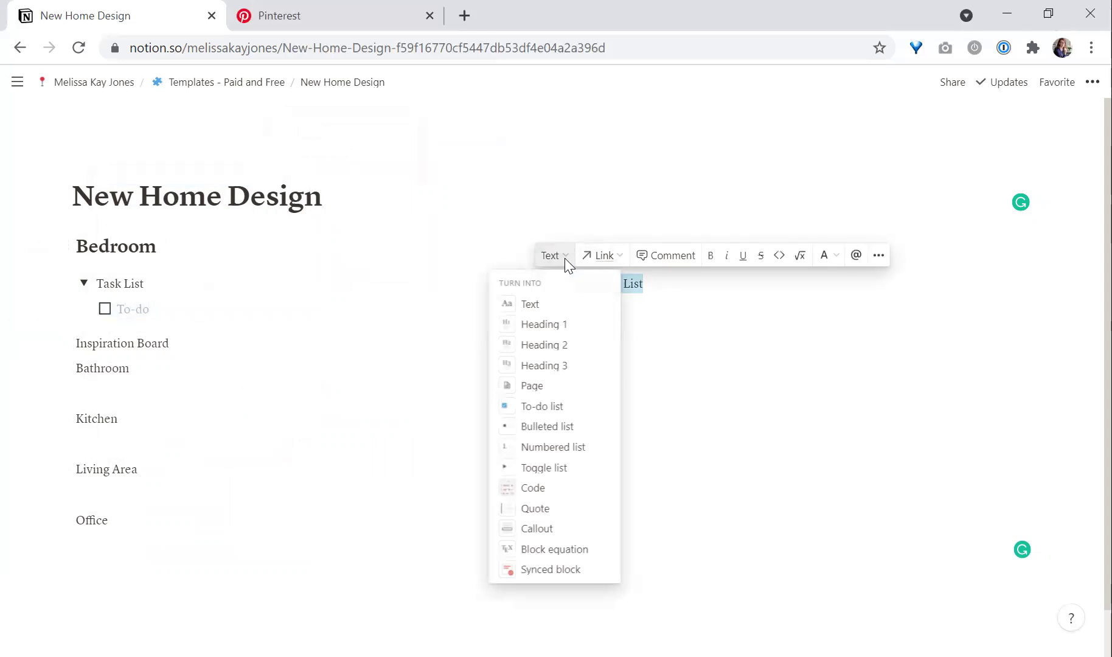
left_click(549, 467)
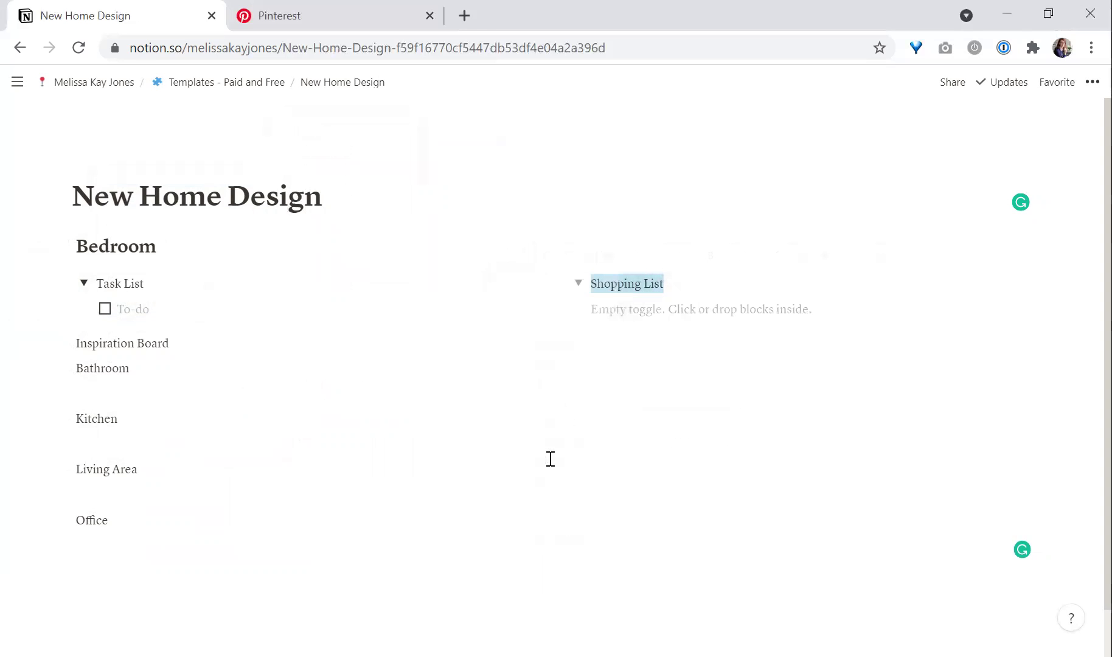
left_click(617, 311)
type("/")
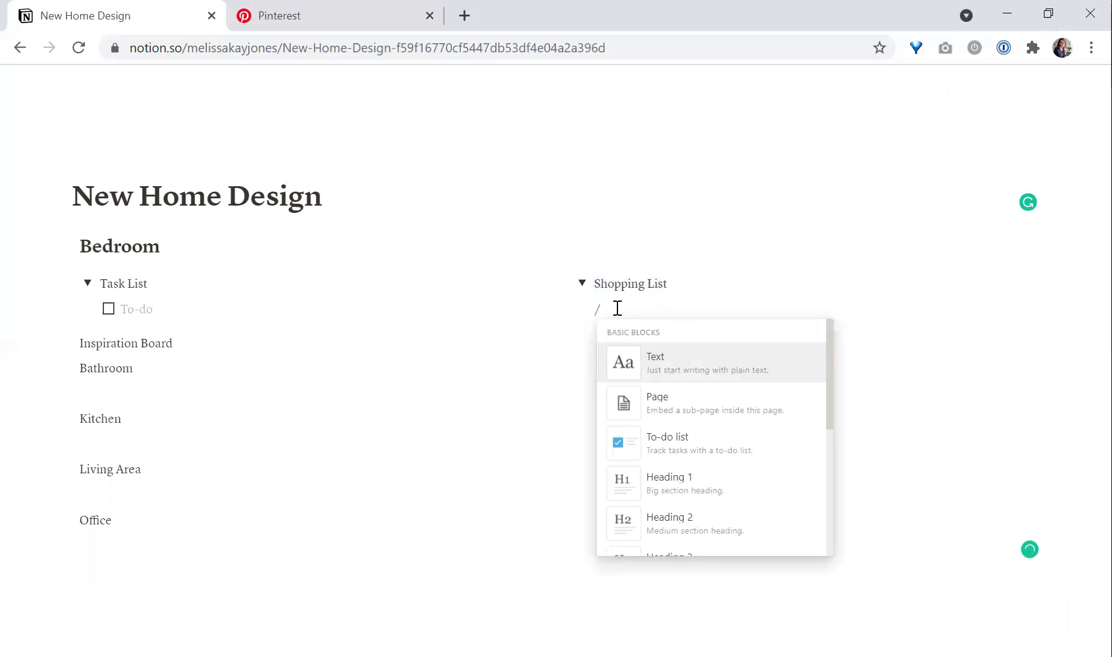
left_click(704, 446)
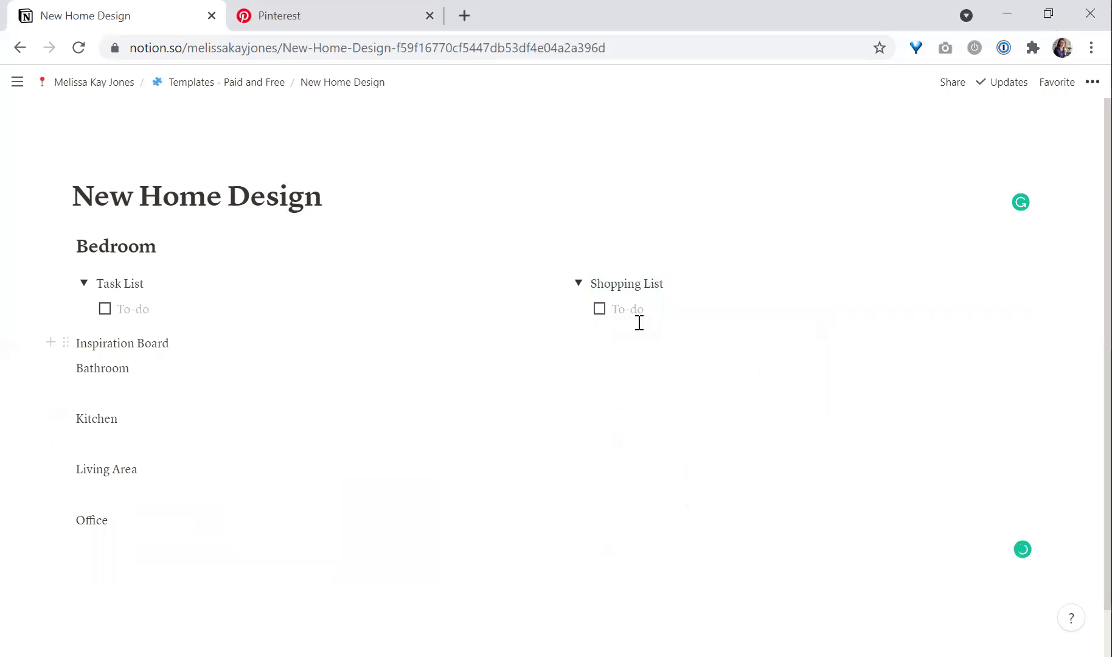
Collapse the Shopping List and Task List toggles under the Bedroom heading.
triple_click(593, 284)
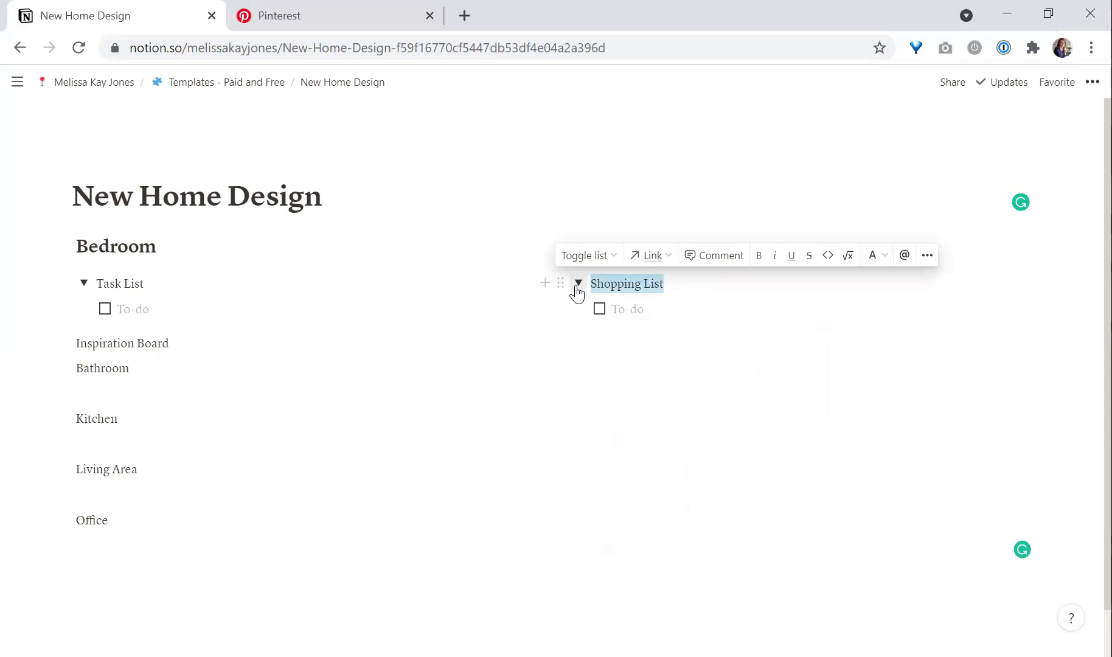
left_click(577, 284)
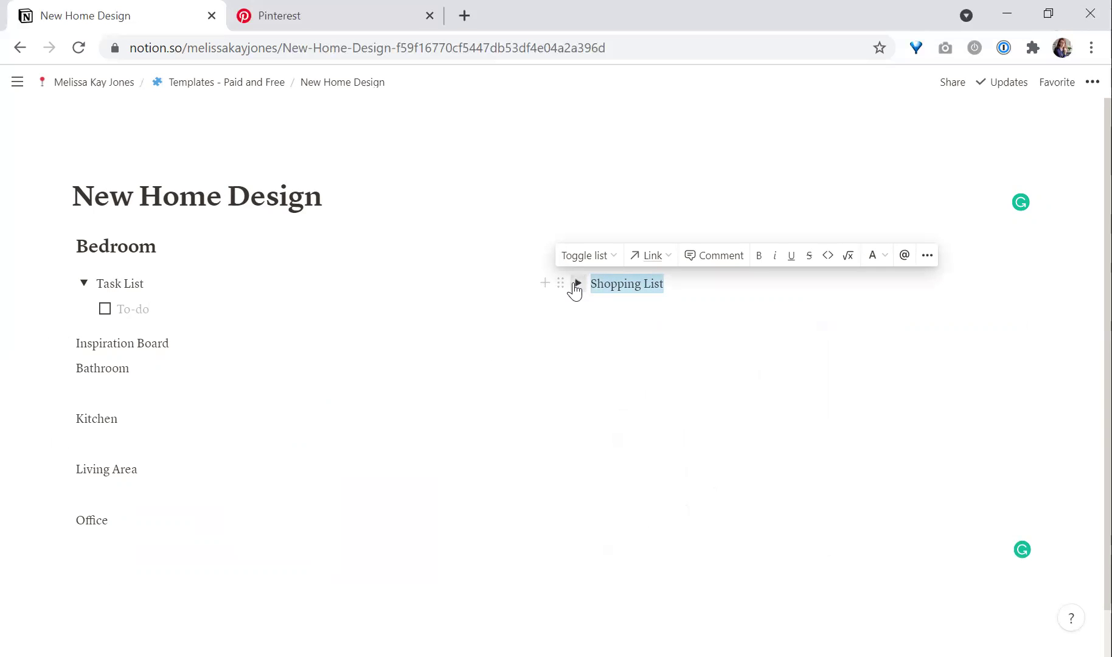
left_click(85, 285)
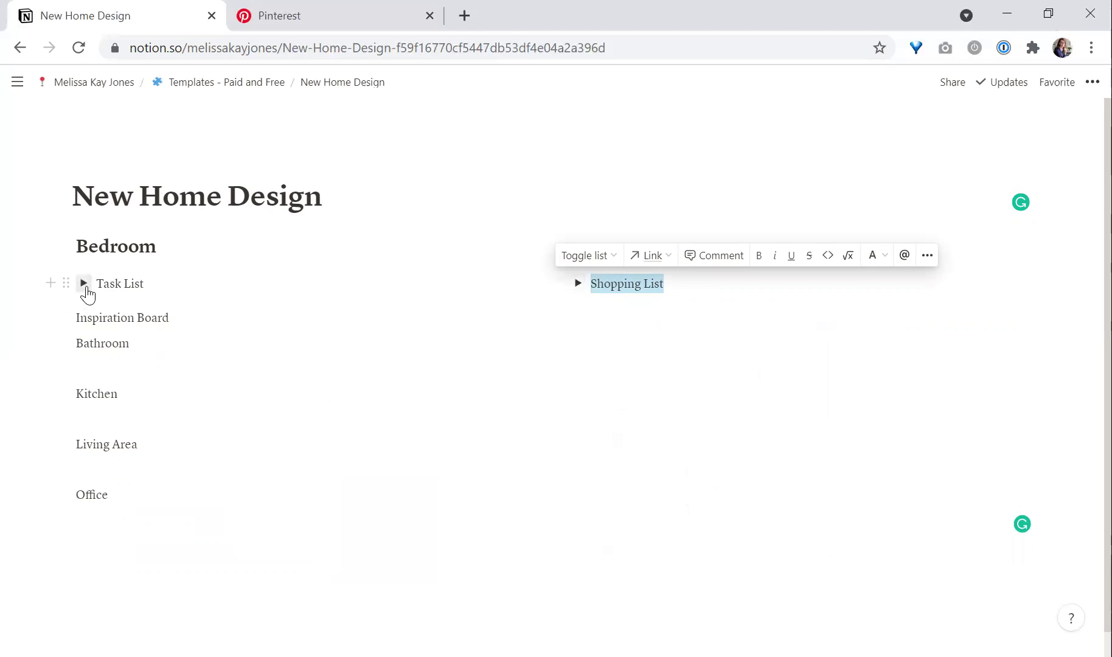
Make the Task List toggle title bold and give its block a blue background.
left_click(194, 281)
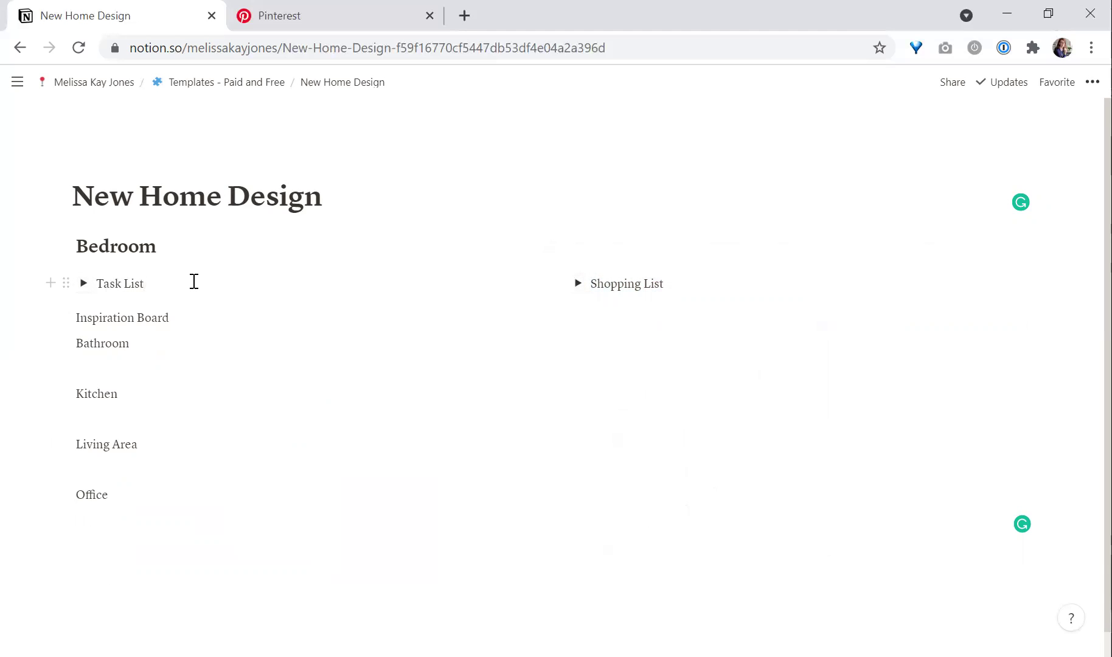
triple_click(194, 281)
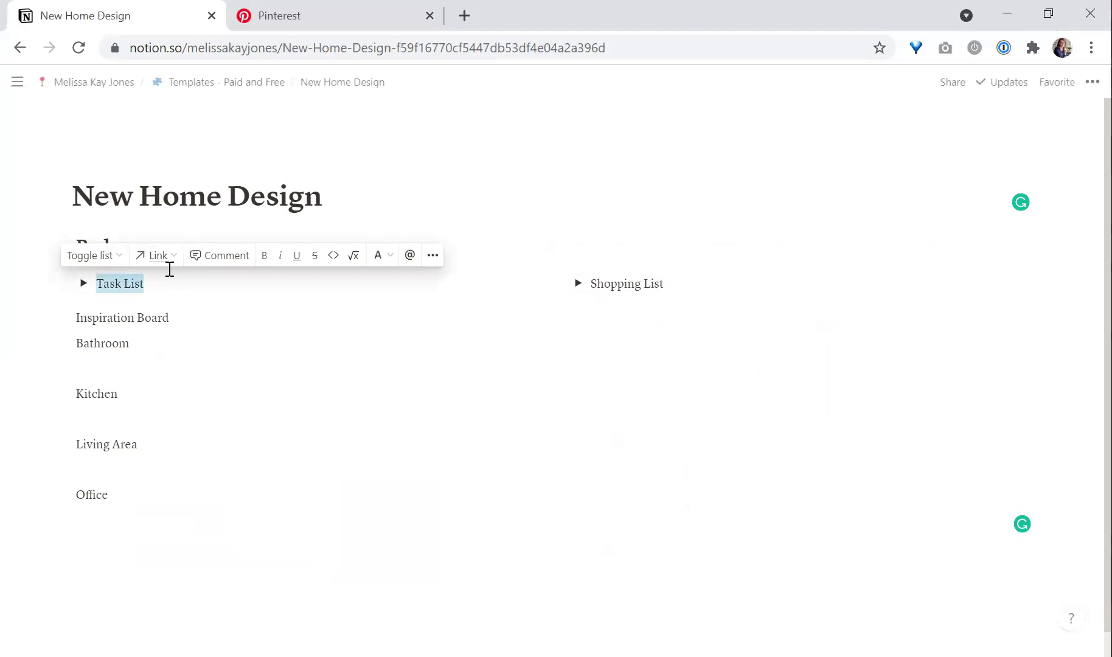
key("ctrl+b")
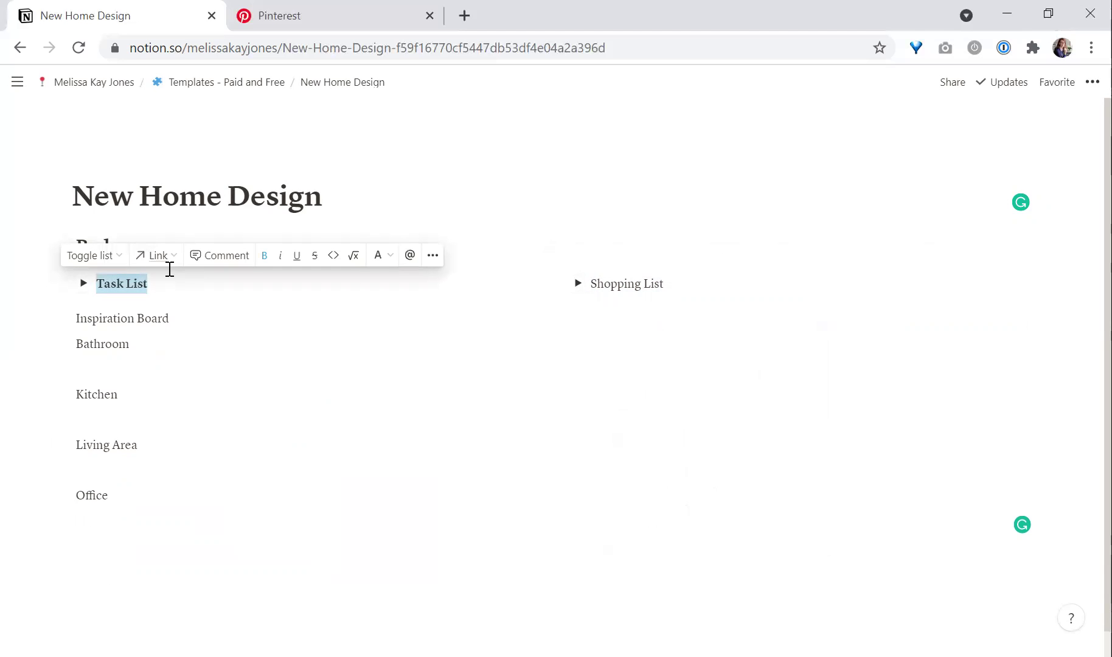
left_click(432, 257)
mouse_move(496, 478)
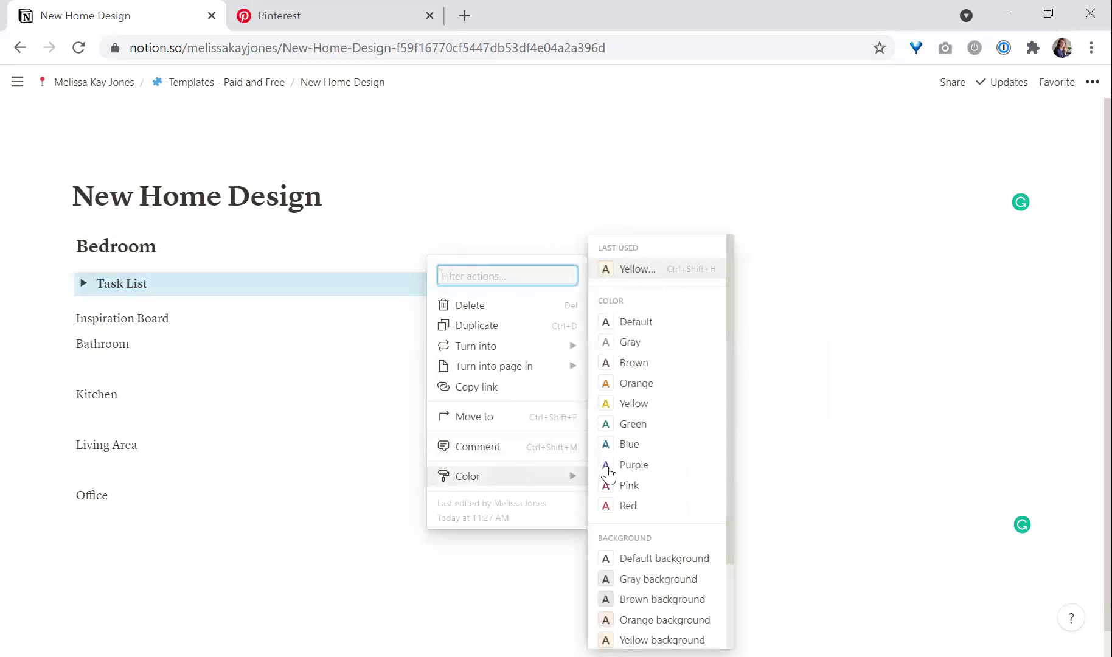
left_click_drag(731, 516, 733, 571)
left_click(681, 616)
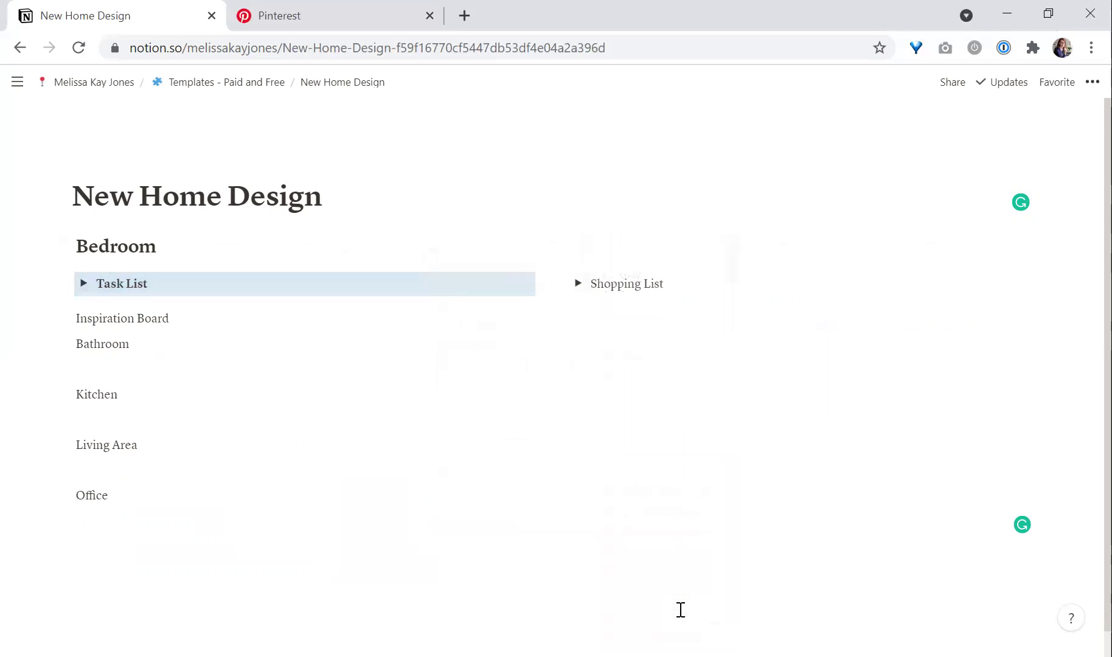
Make the Shopping List toggle title bold and apply the last used blue background to its block.
triple_click(713, 294)
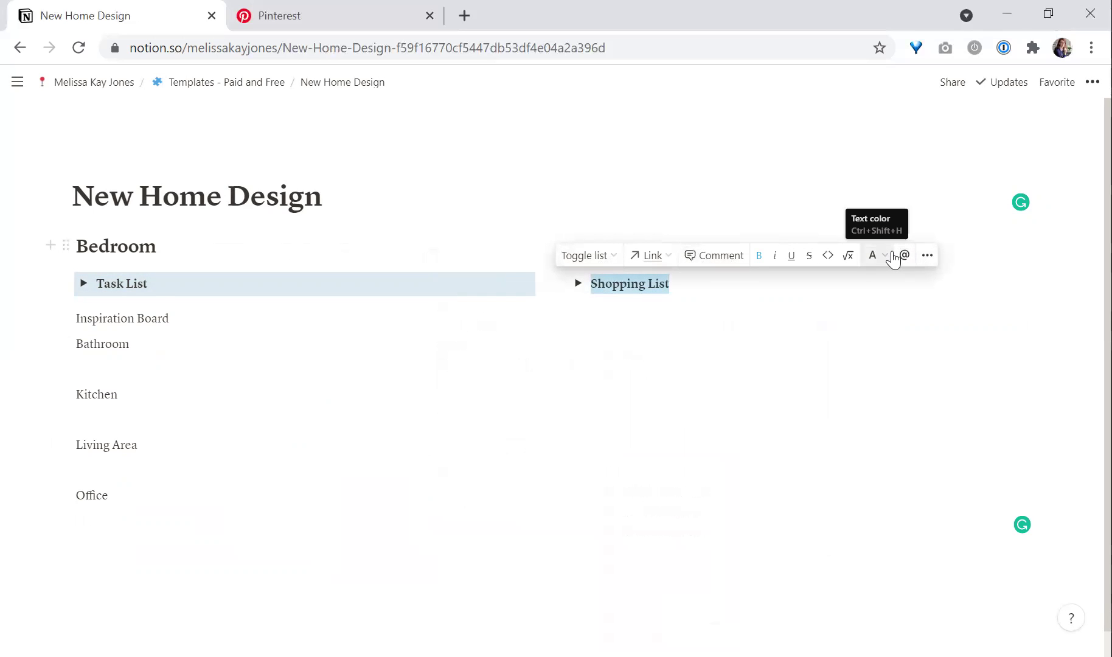
left_click(931, 258)
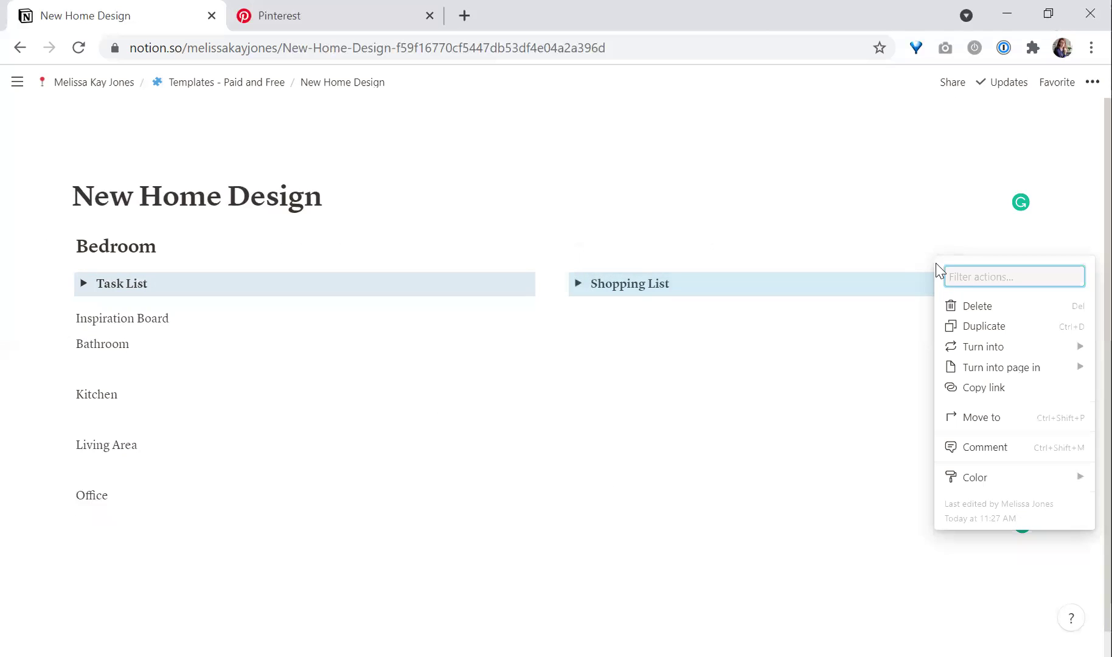
mouse_move(952, 476)
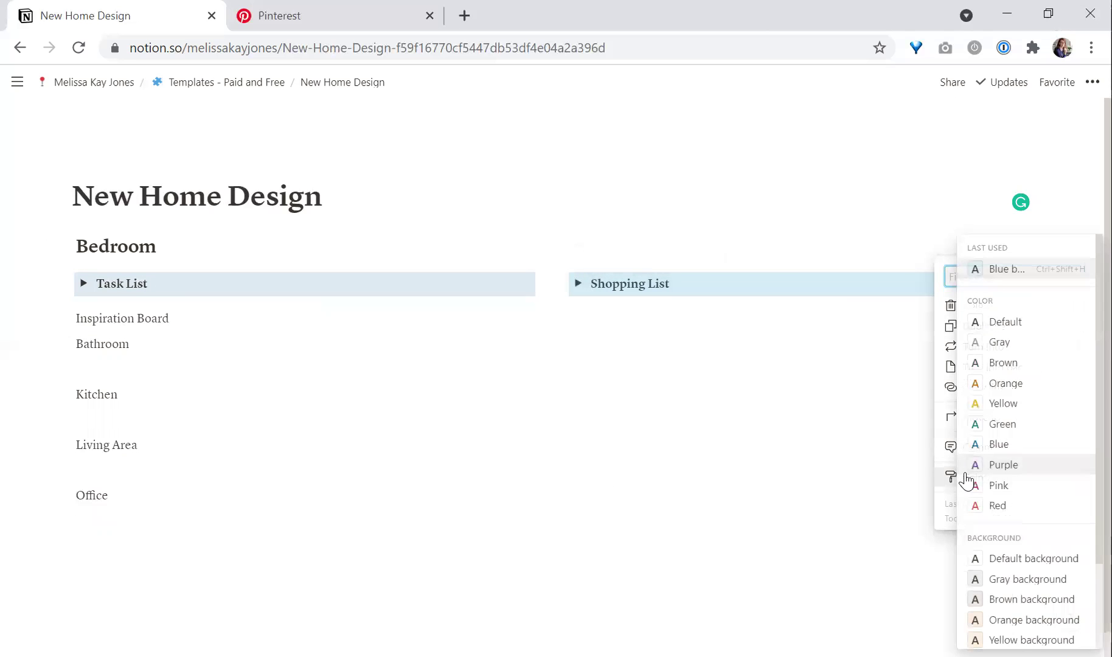
left_click(1011, 271)
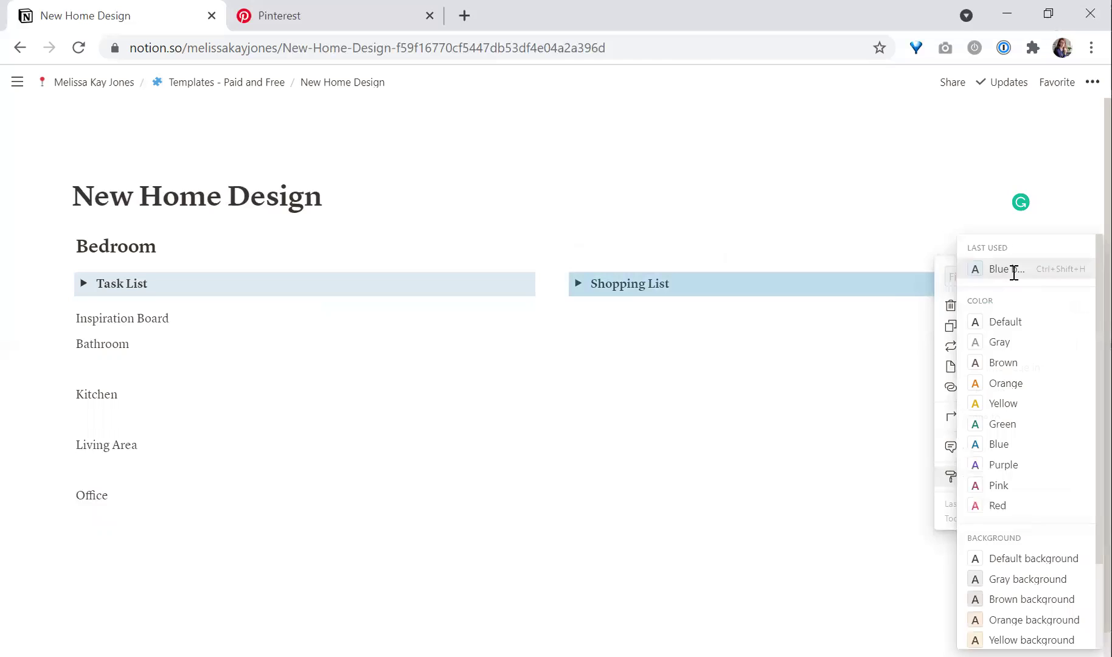
Insert an inline gallery database below the Inspiration Board line, keeping an empty line between it and Bathroom.
left_click(286, 316)
key("Return")
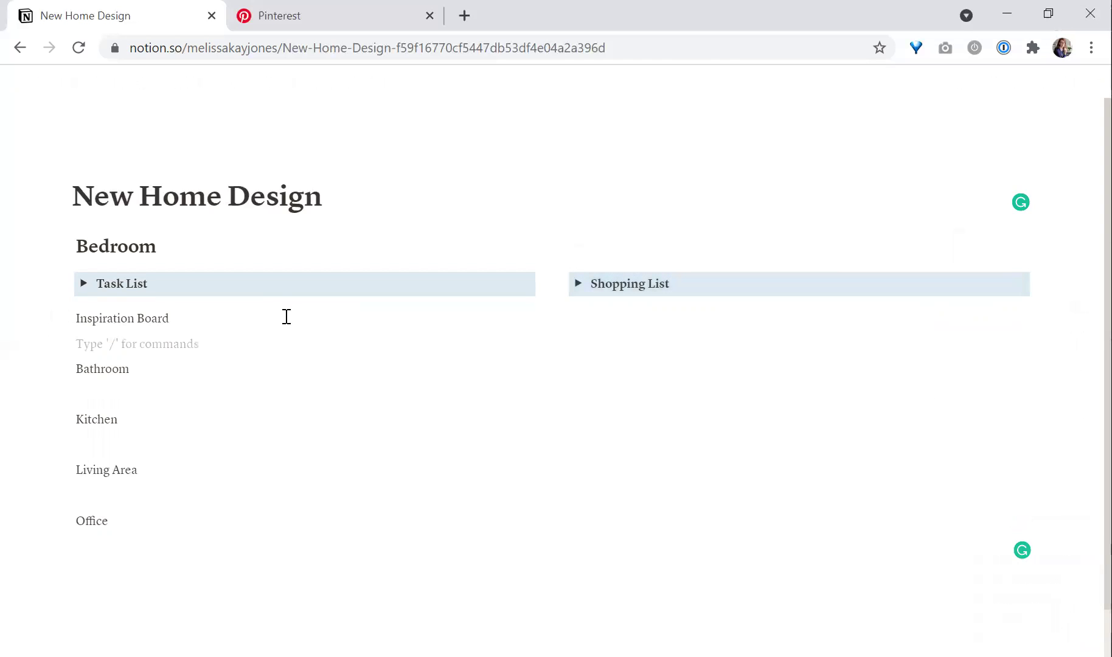
key("Return")
key("Up")
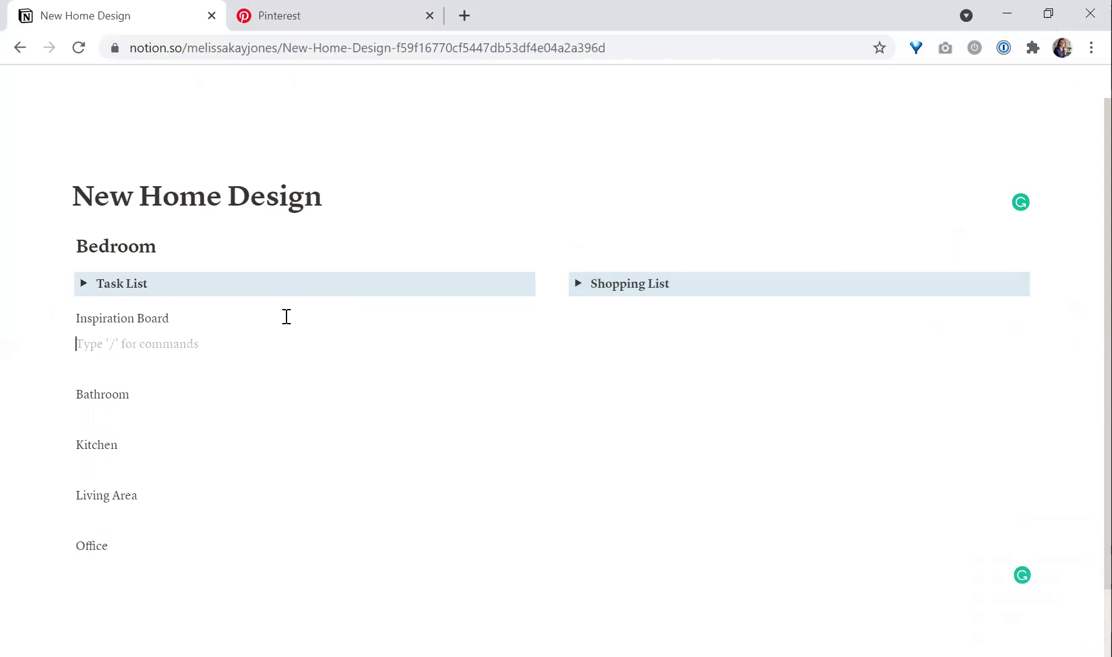
type("/gal")
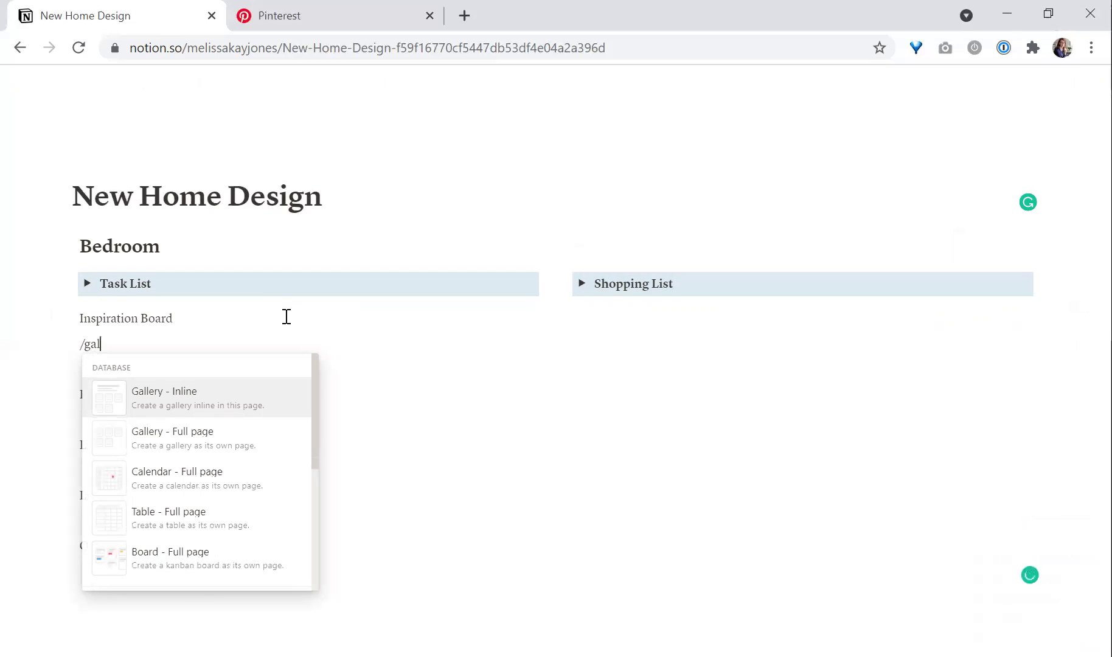
mouse_move(227, 405)
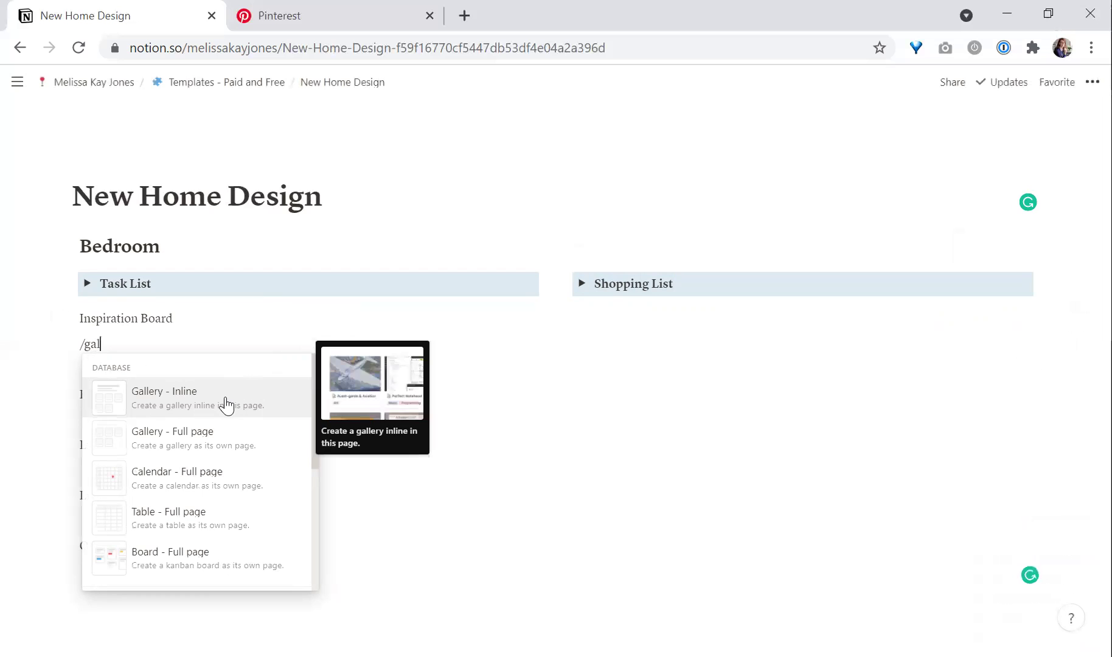
left_click(226, 405)
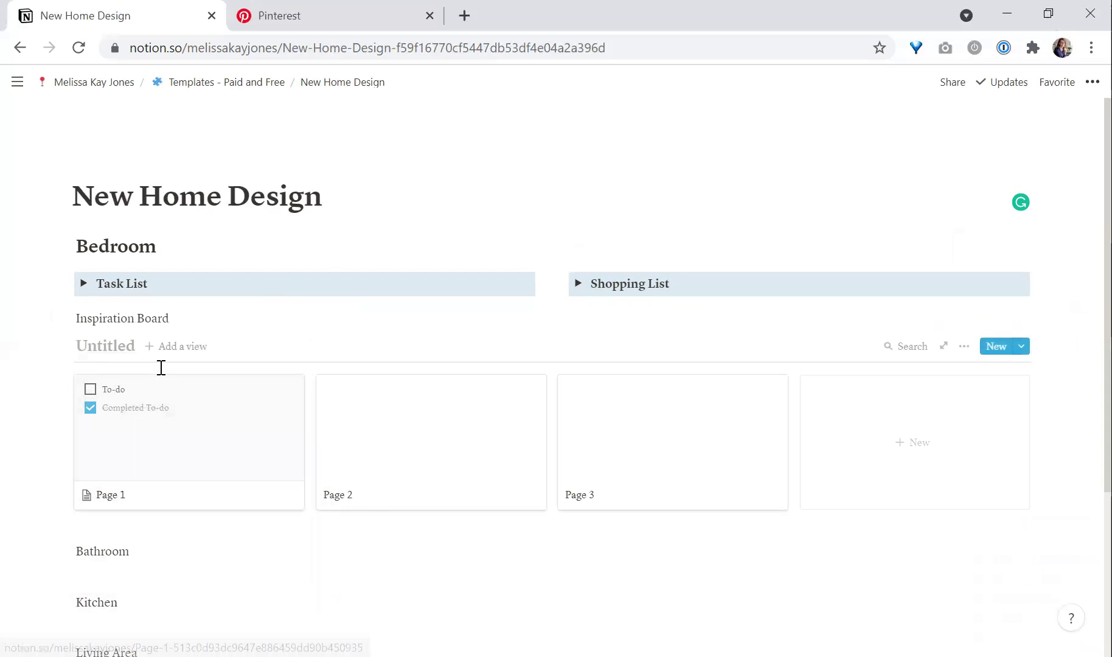
Title the gallery "Mood Board" and delete the Inspiration Board line above it.
type("Moo")
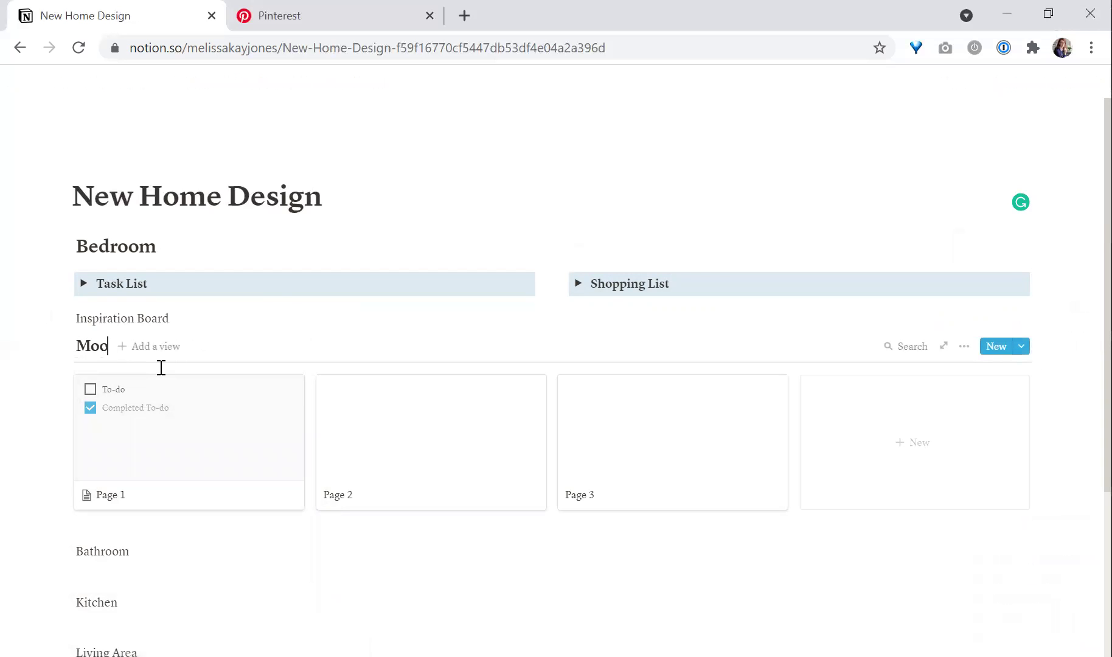
type("d Board")
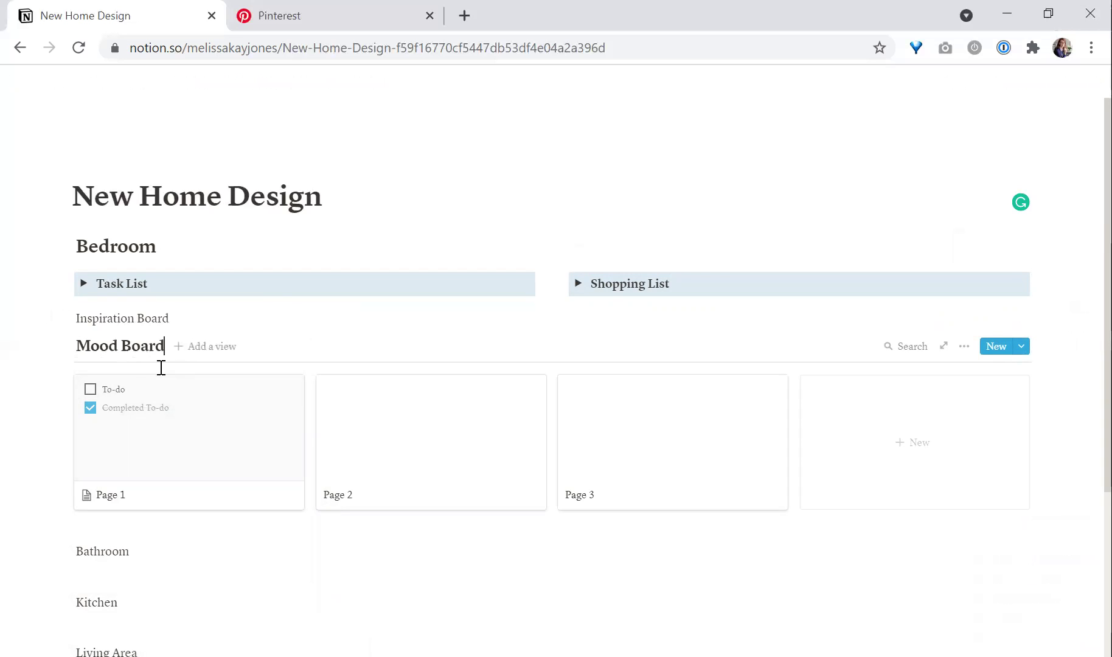
triple_click(204, 319)
key("BackSpace")
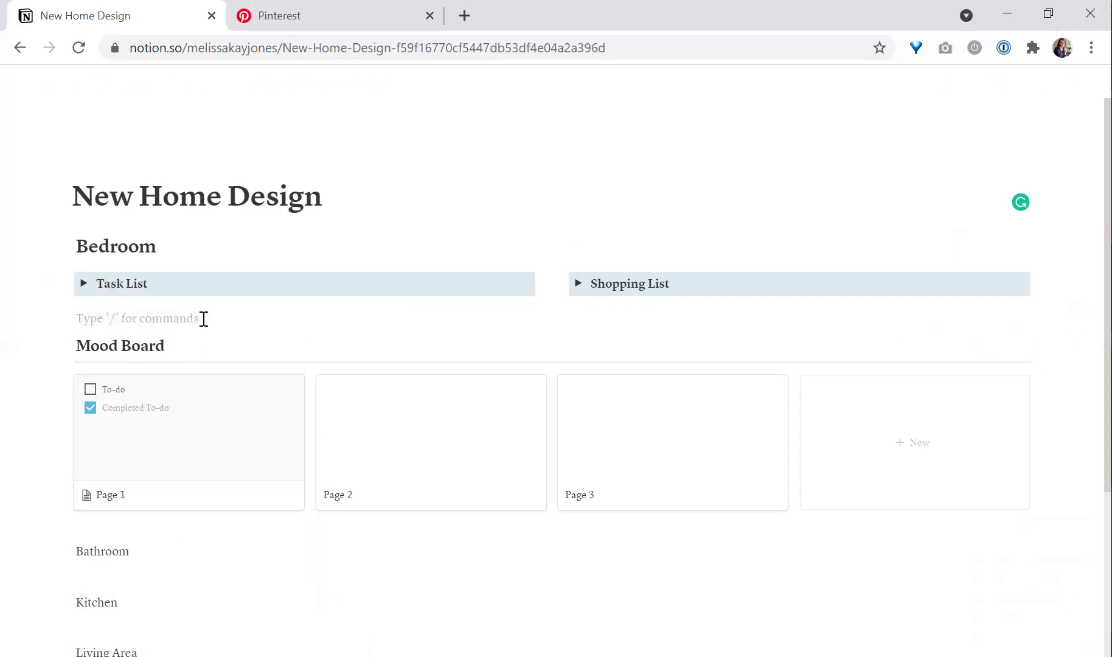
key("BackSpace")
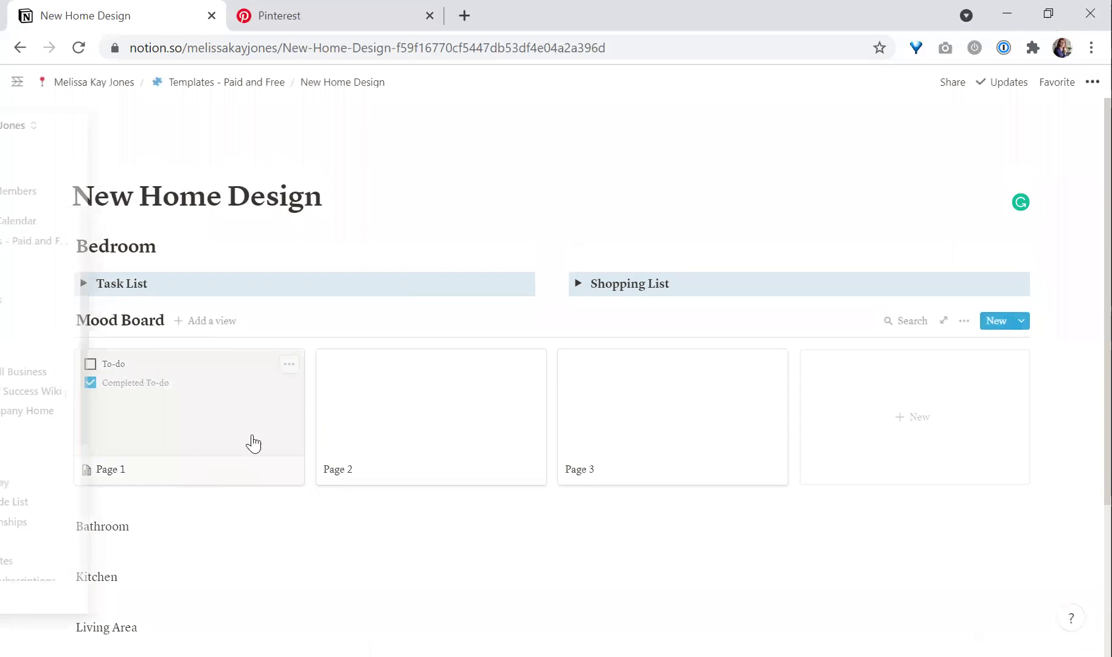
Open the Page 1 card of the Mood Board gallery, clear its title and delete both sample to-do items.
left_click(209, 415)
left_click(534, 216)
key("ctrl+a")
key("BackSpace")
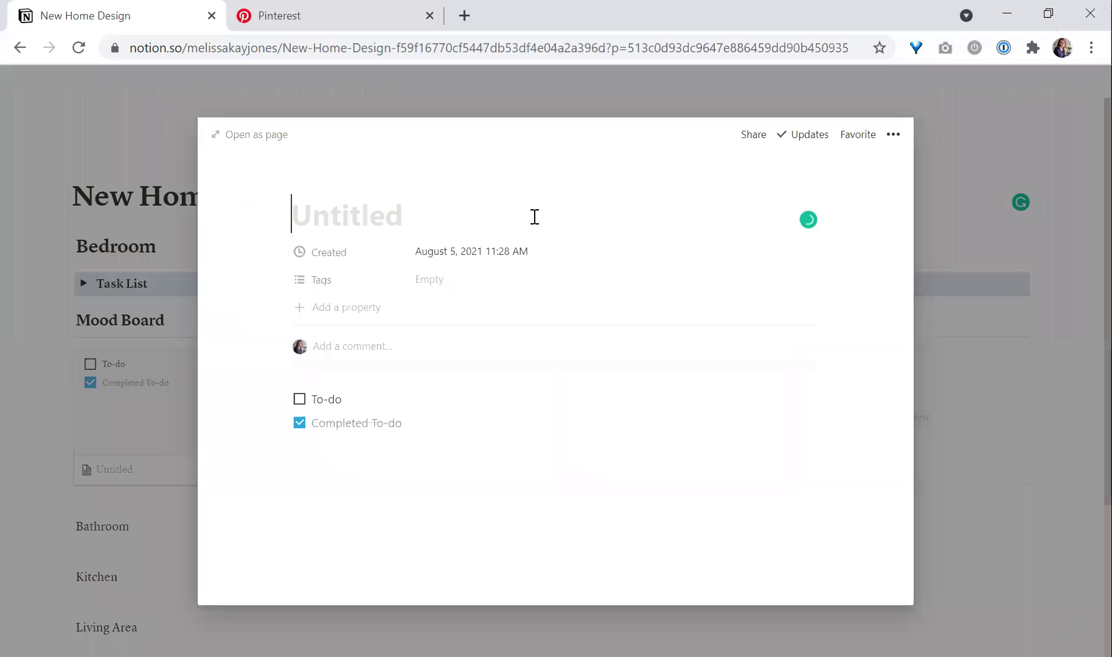
triple_click(430, 415)
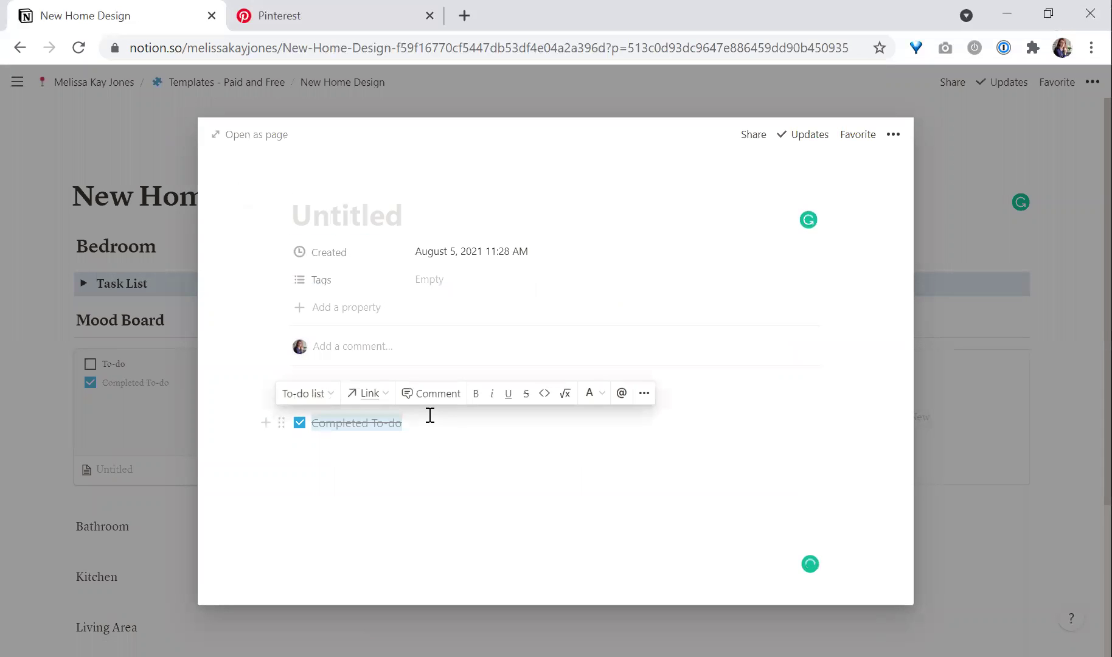
key("BackSpace")
key("BackSpace")
key("BackSpace")
key("BackSpace")
key("BackSpace")
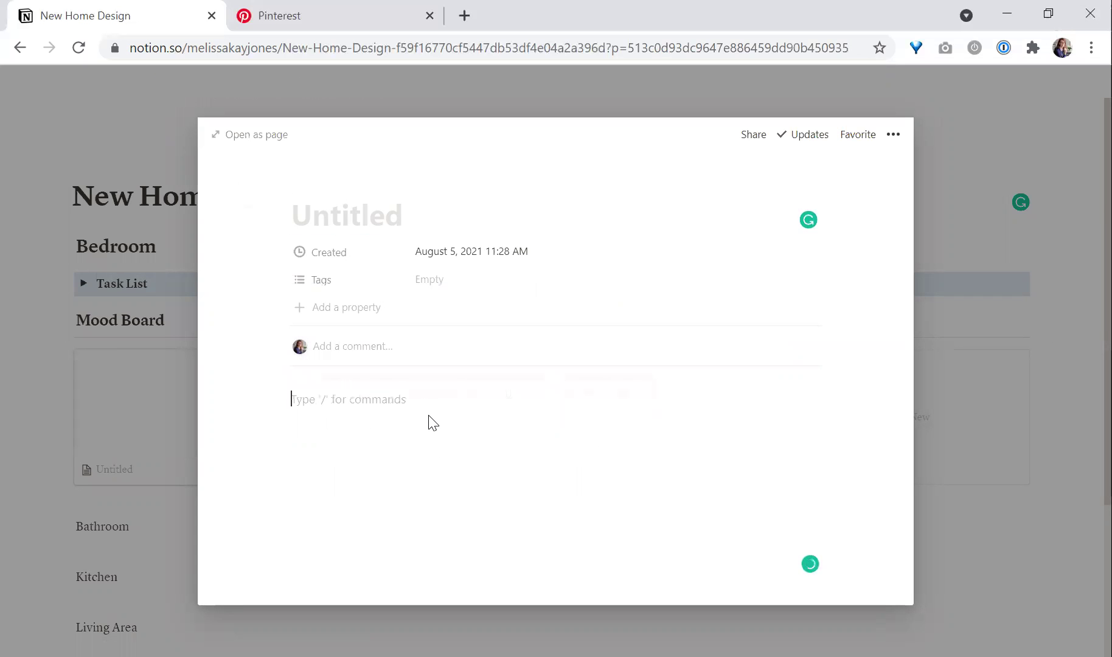
Switch to Pinterest, open the Bedroom section of the board and open the IKEA KALLAX shelf unit pin.
left_click(303, 9)
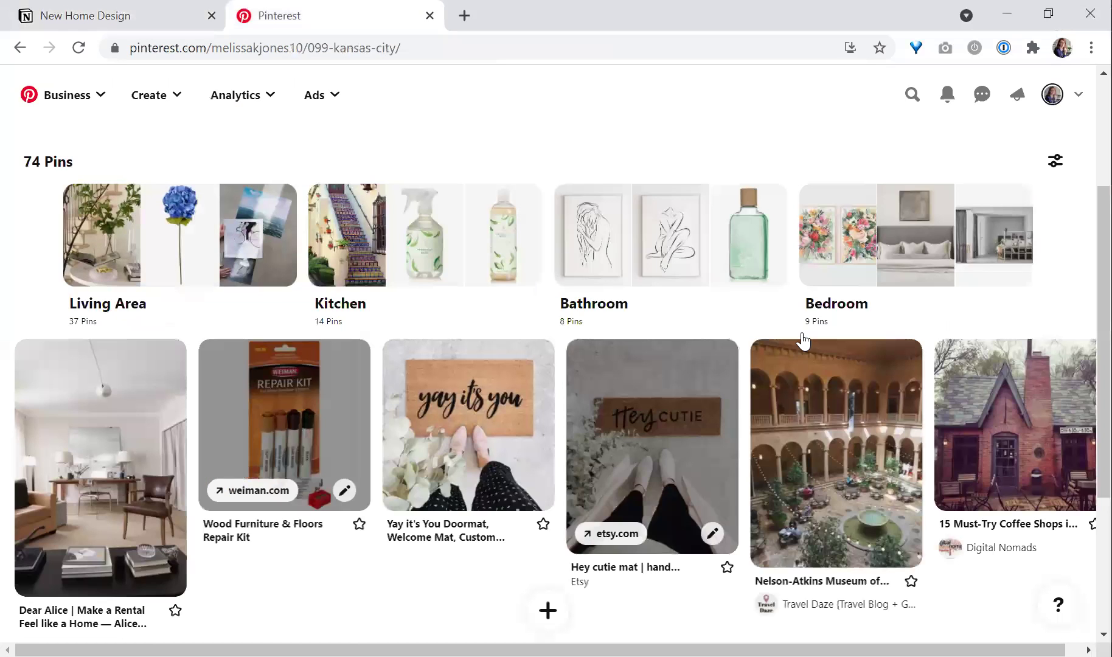
left_click(858, 237)
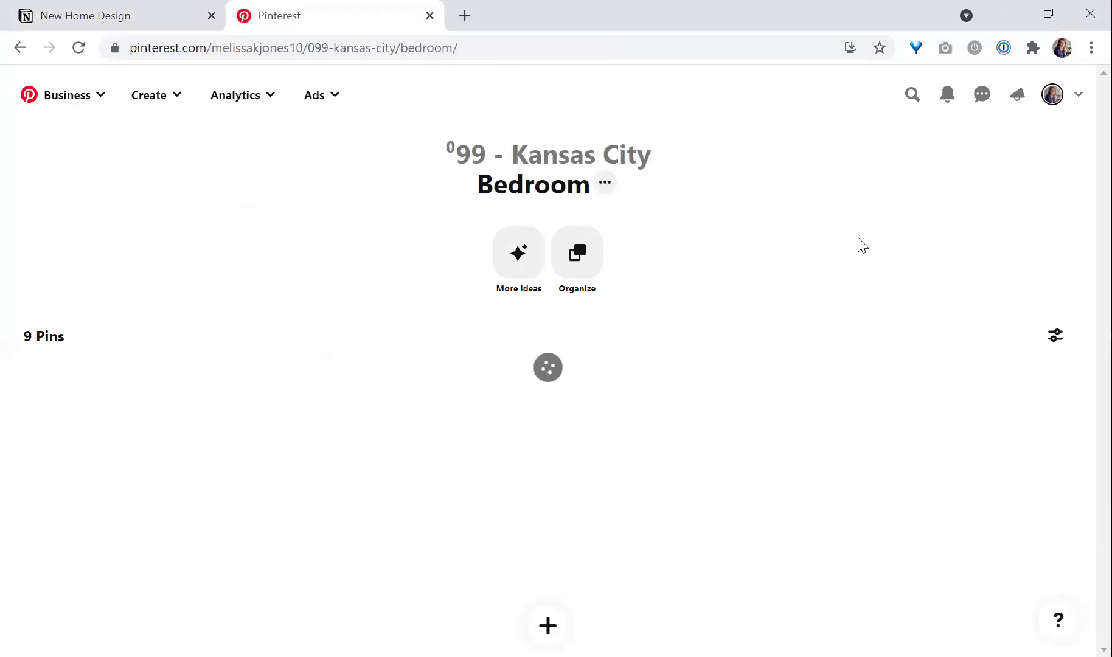
scroll(557, 377, "down", 3)
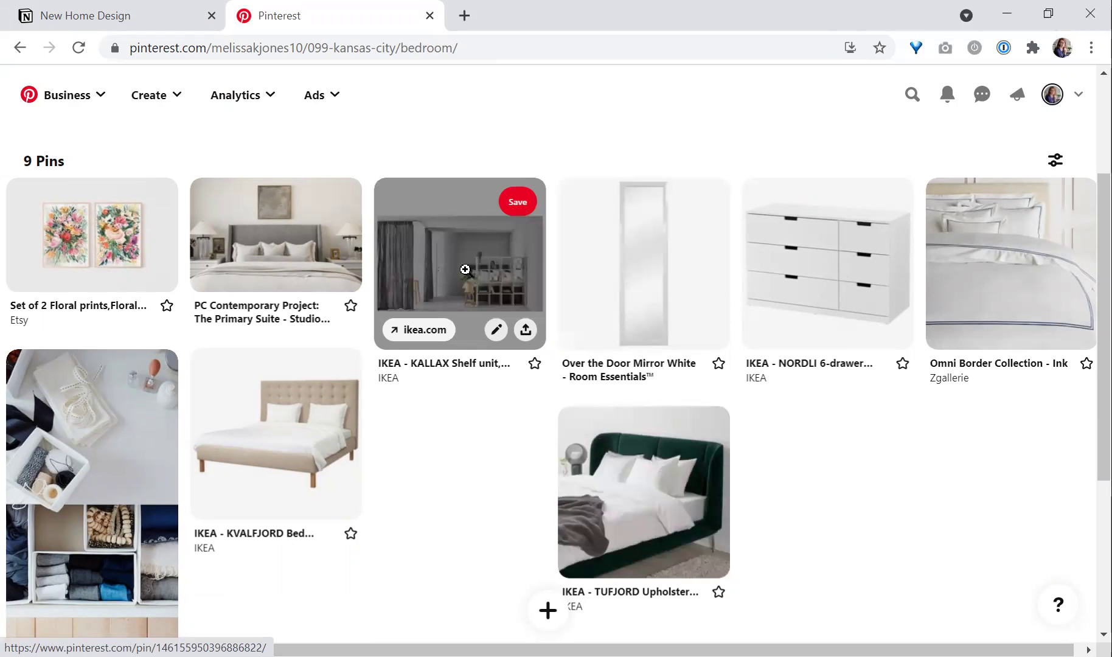
left_click(533, 235)
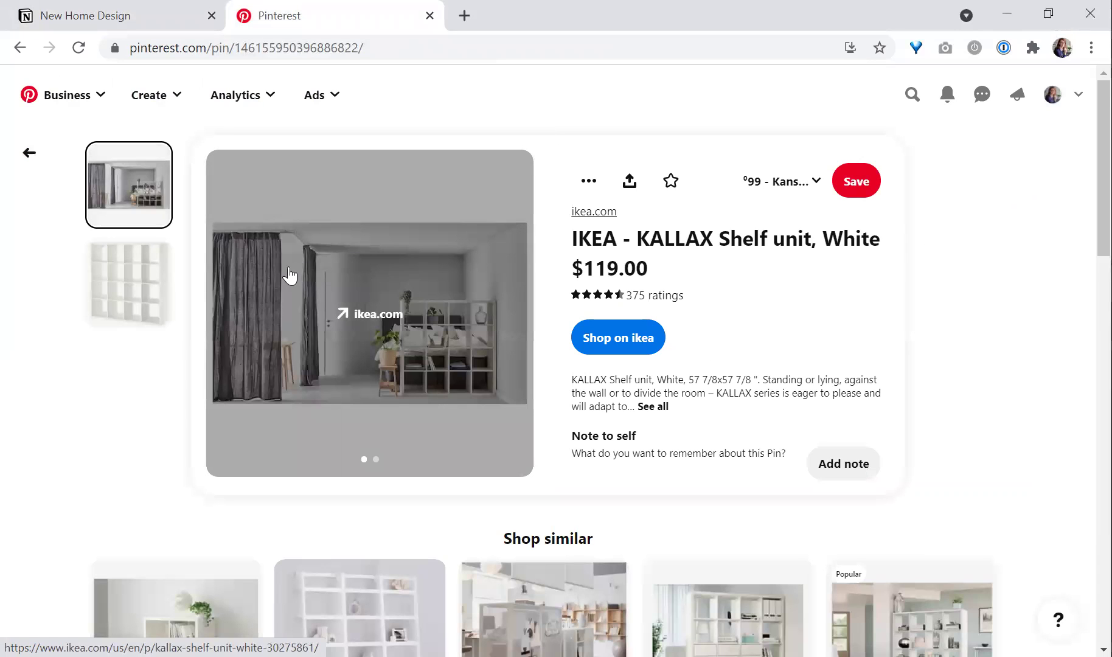
Copy the KALLAX shelf unit pin's image, switch to Notion, paste it into the open untitled card's body and close the card.
right_click(328, 290)
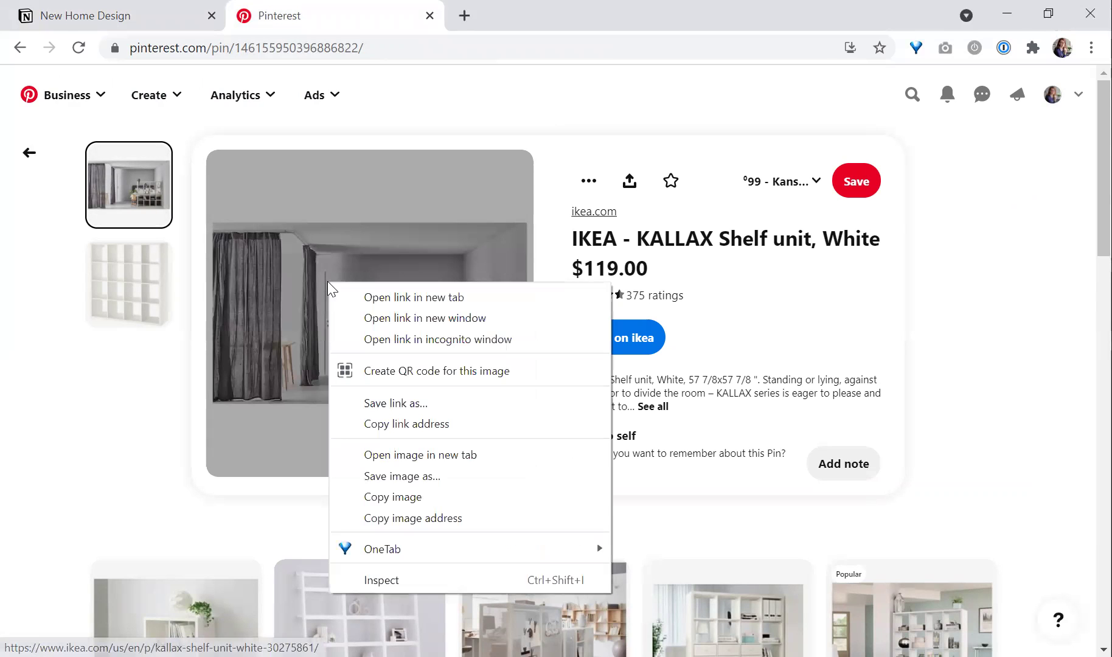
left_click(450, 496)
left_click(139, 18)
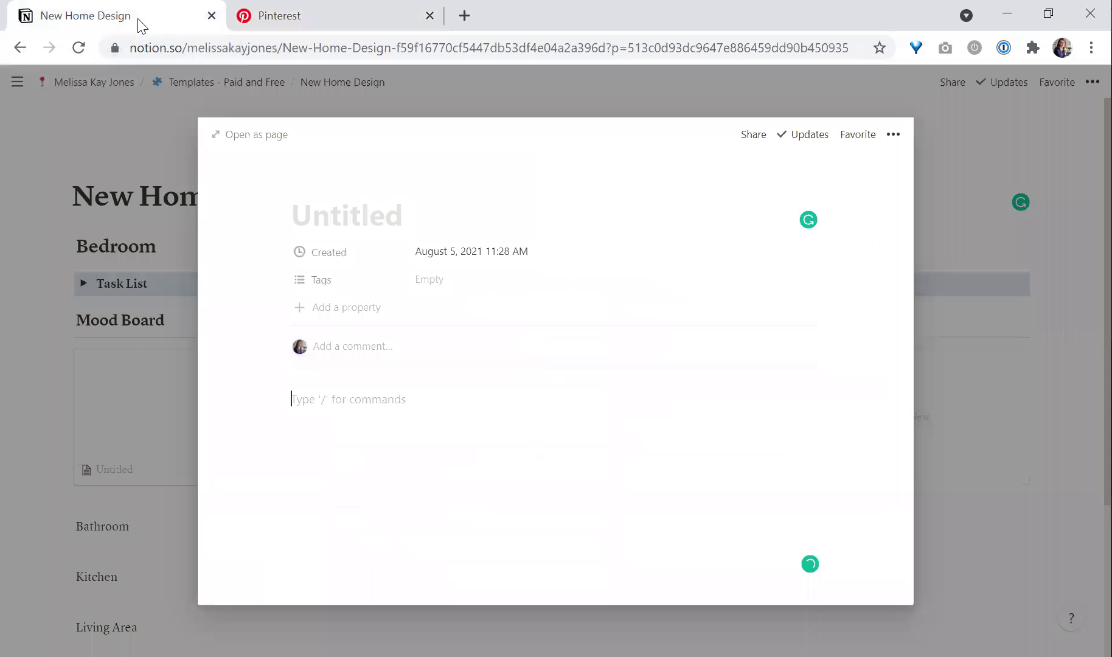
right_click(333, 400)
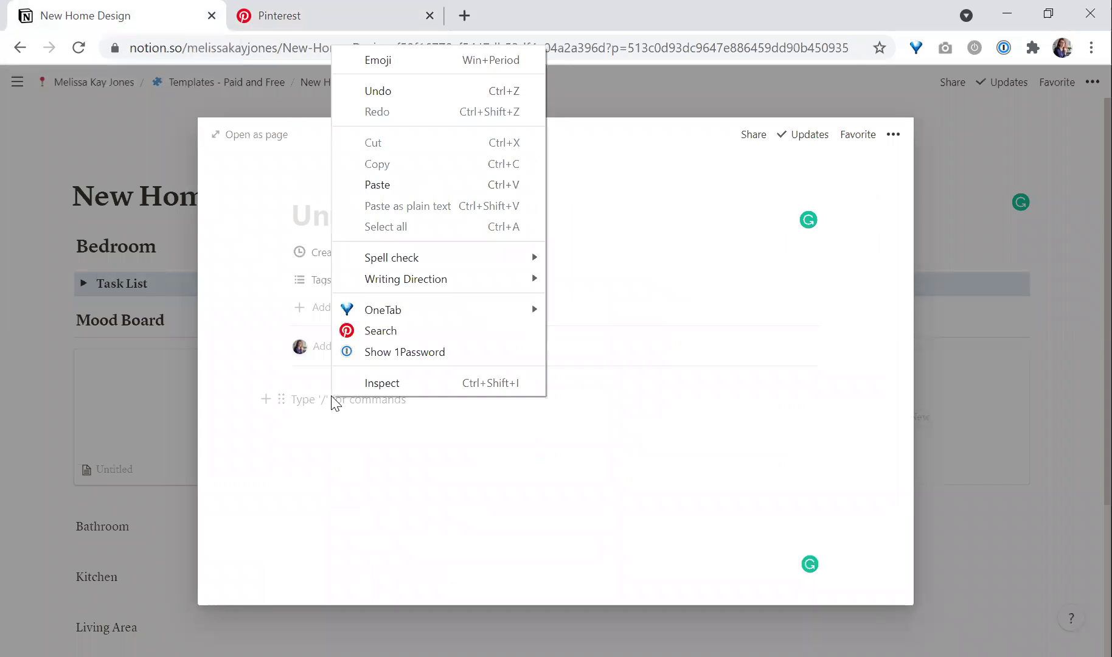
left_click(426, 189)
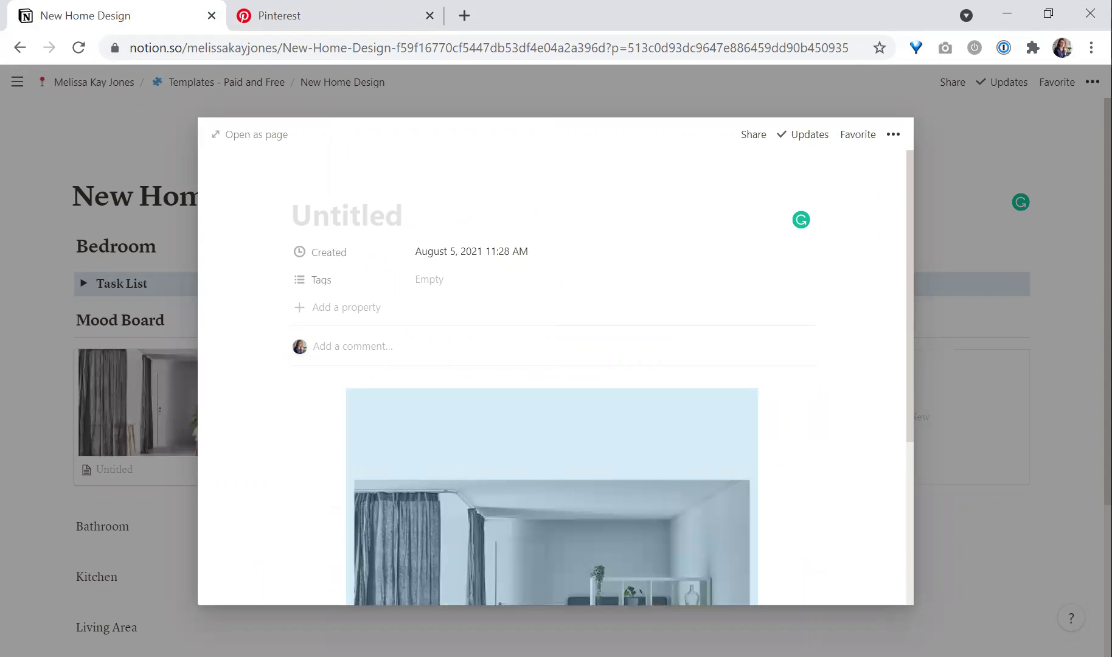
key("Escape")
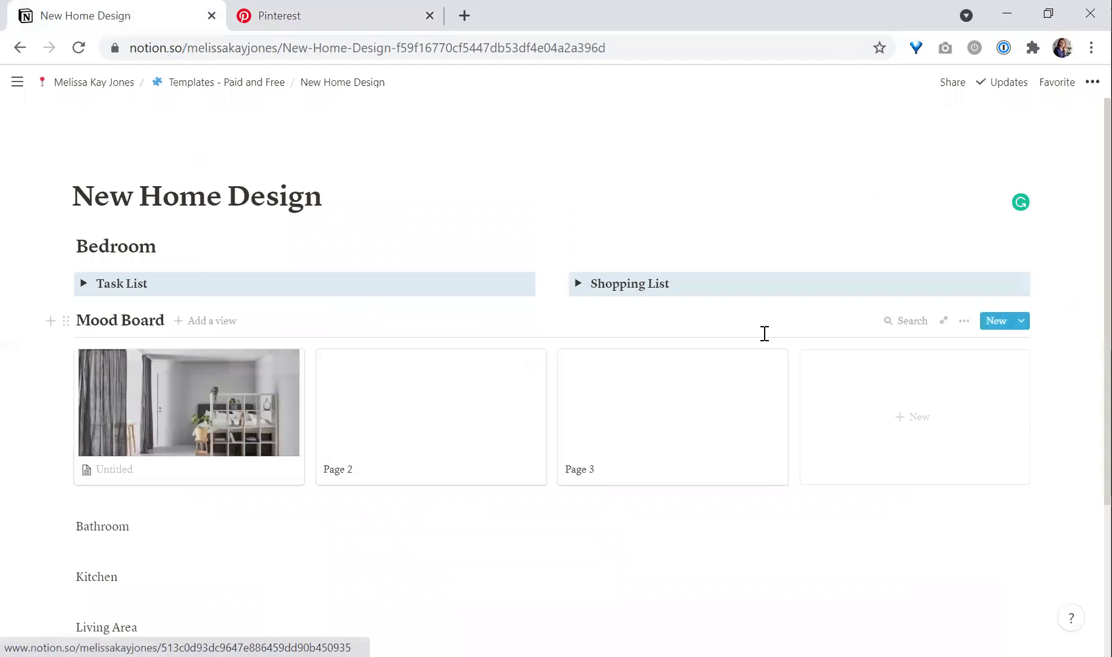
Set the card preview of the Mood Board gallery view to Page content.
left_click(965, 321)
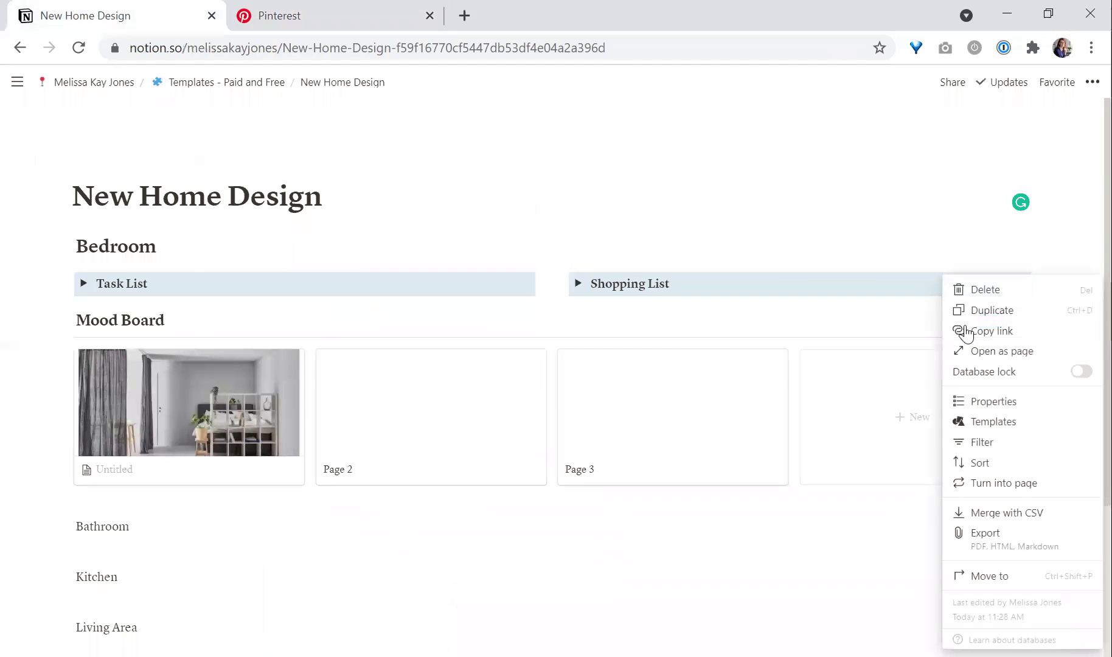
left_click(994, 404)
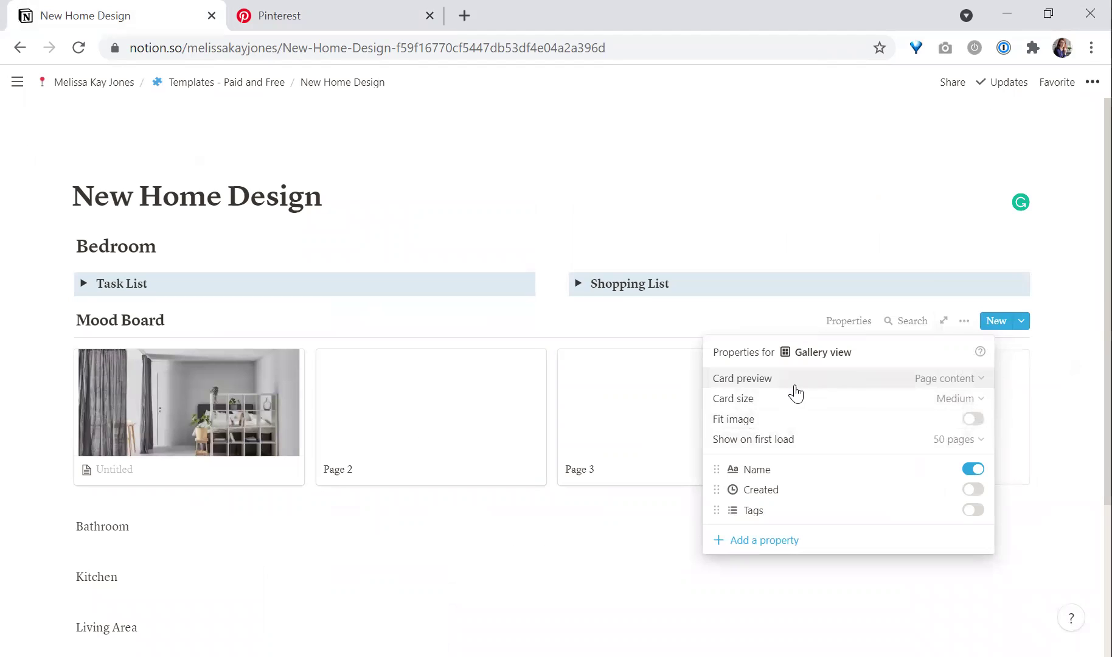
left_click(954, 380)
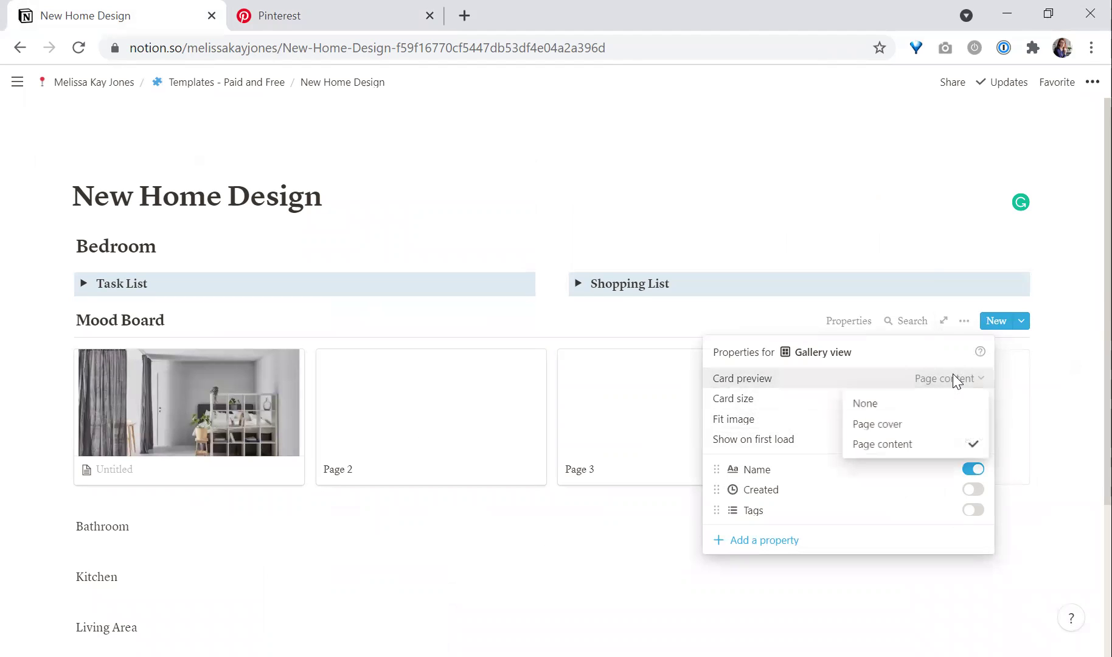
left_click(920, 455)
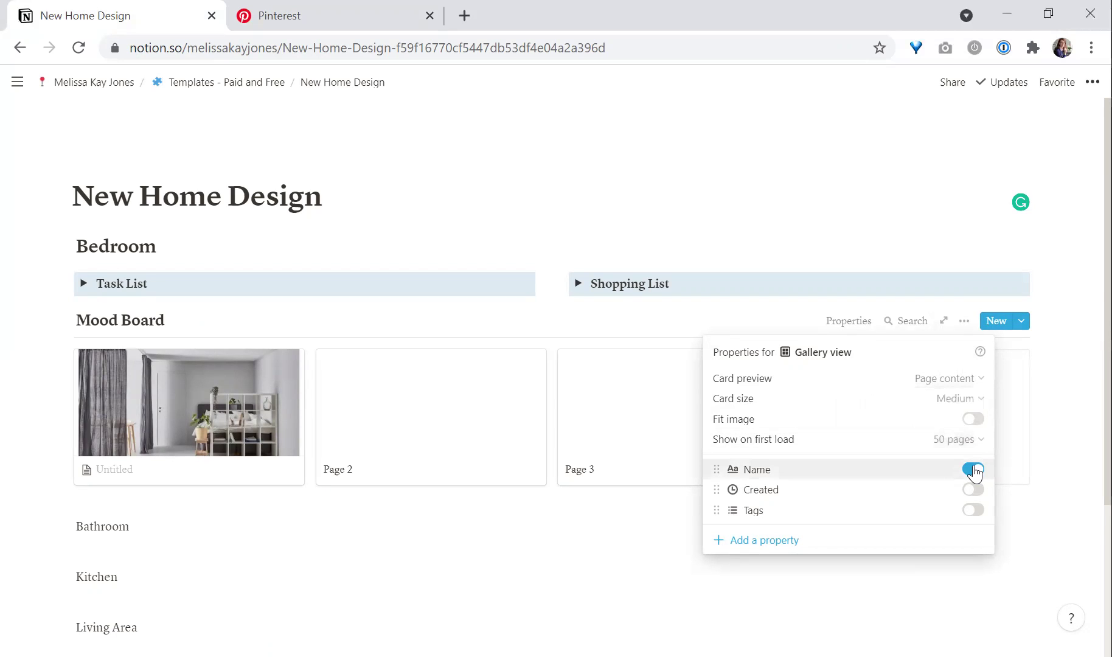
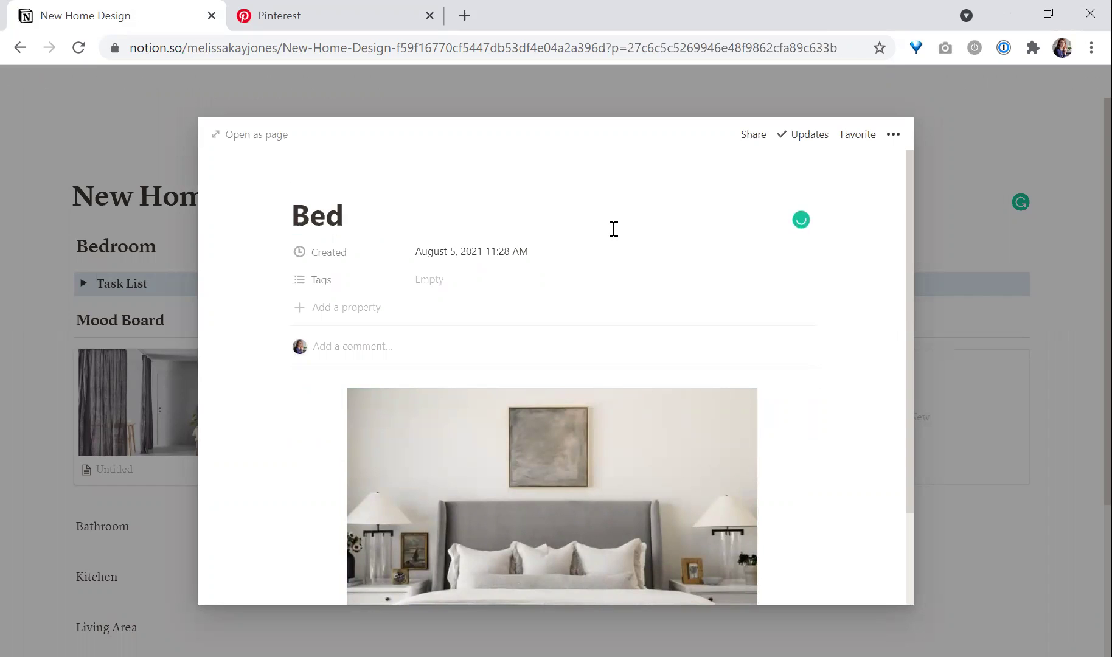
Close the Bed card, title the untitled shelf unit card "Room Divider" and close it.
left_click(1074, 296)
left_click(163, 426)
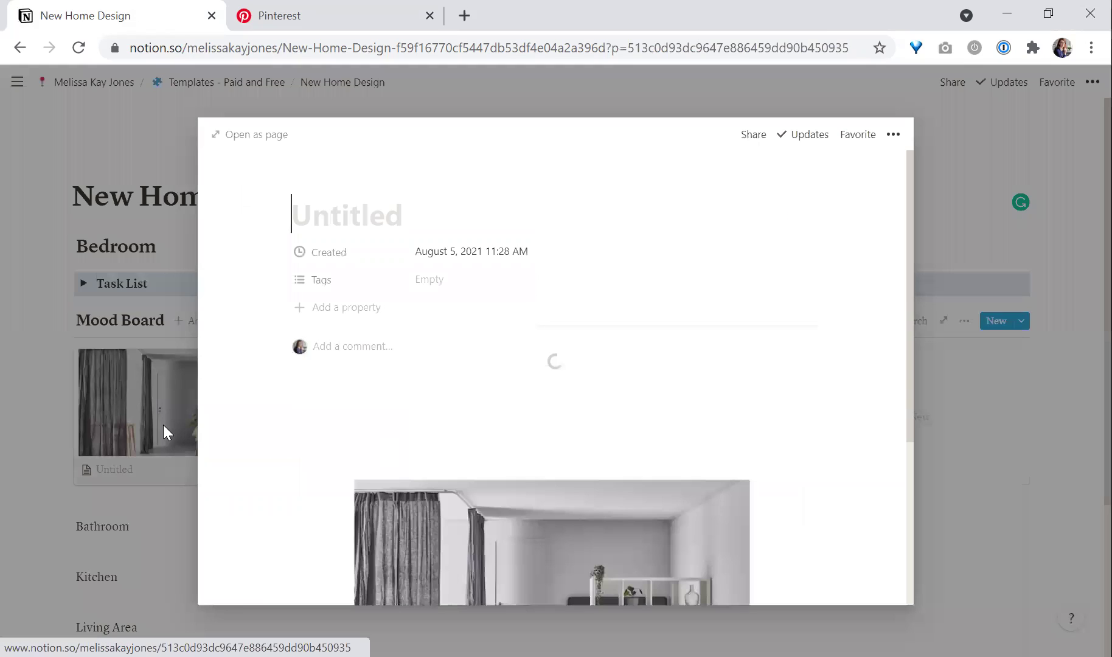
type("Wall")
key("ctrl+a")
type("Room Divider")
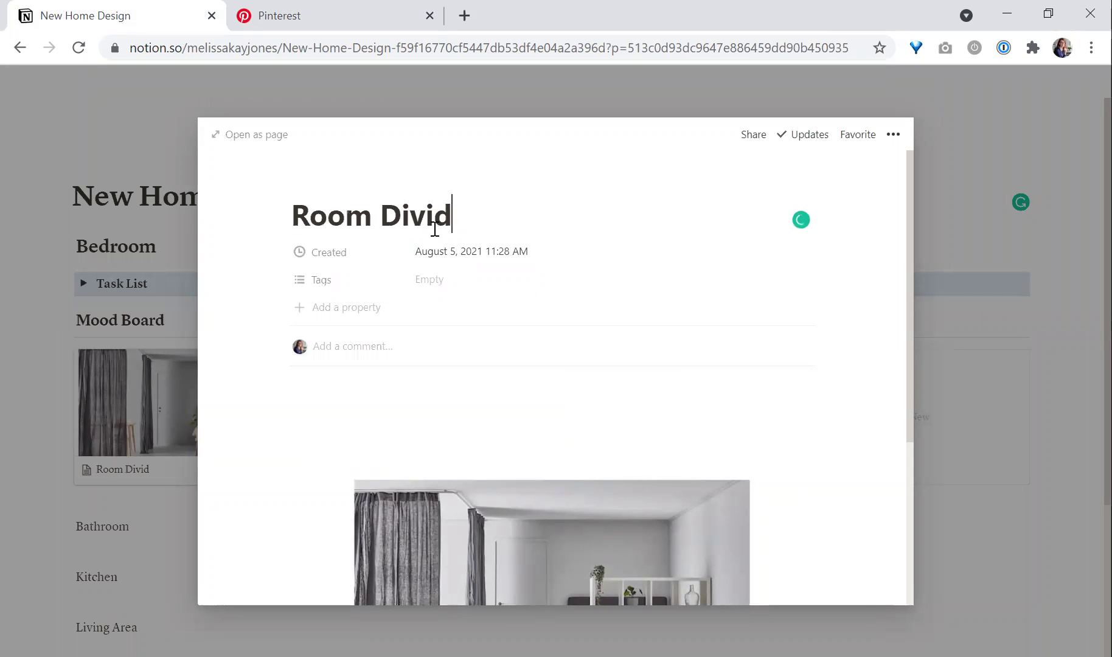
left_click(1070, 250)
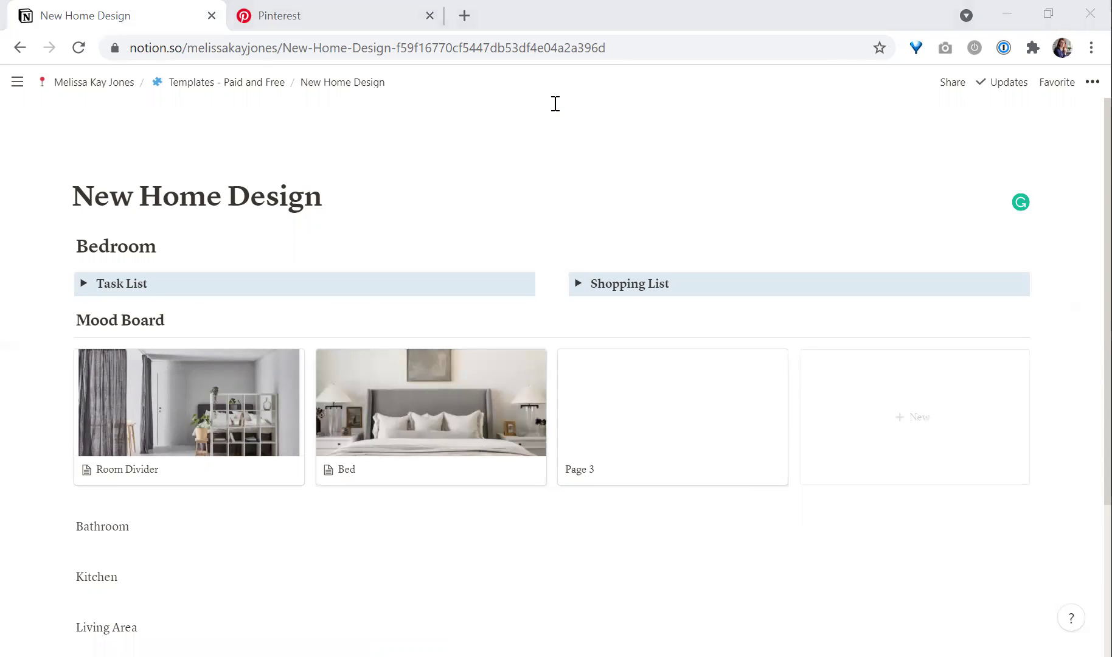
Switch to Pinterest, open the Omni Border Collection - Ink pin from the Bedroom section and copy its image.
left_click(280, 15)
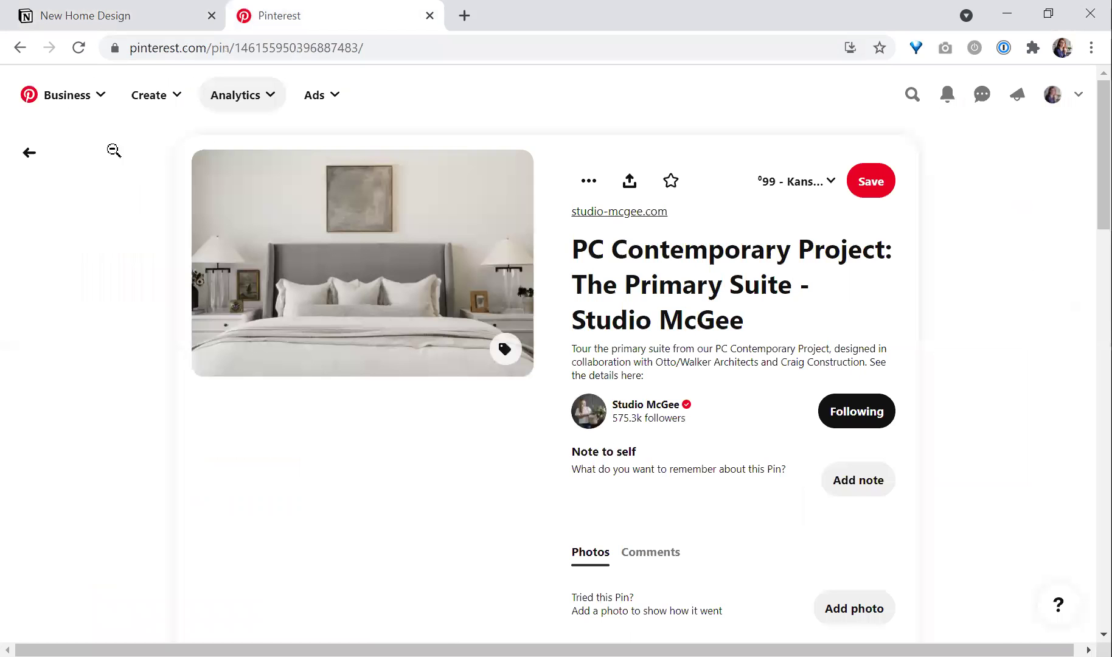
left_click(30, 154)
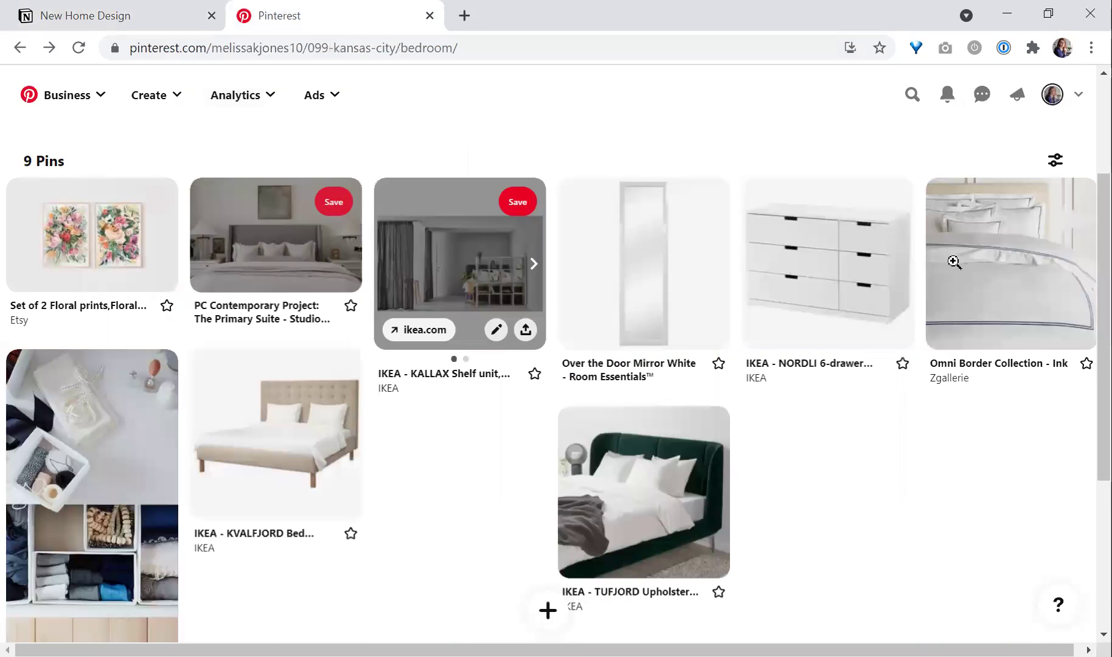
left_click(950, 259)
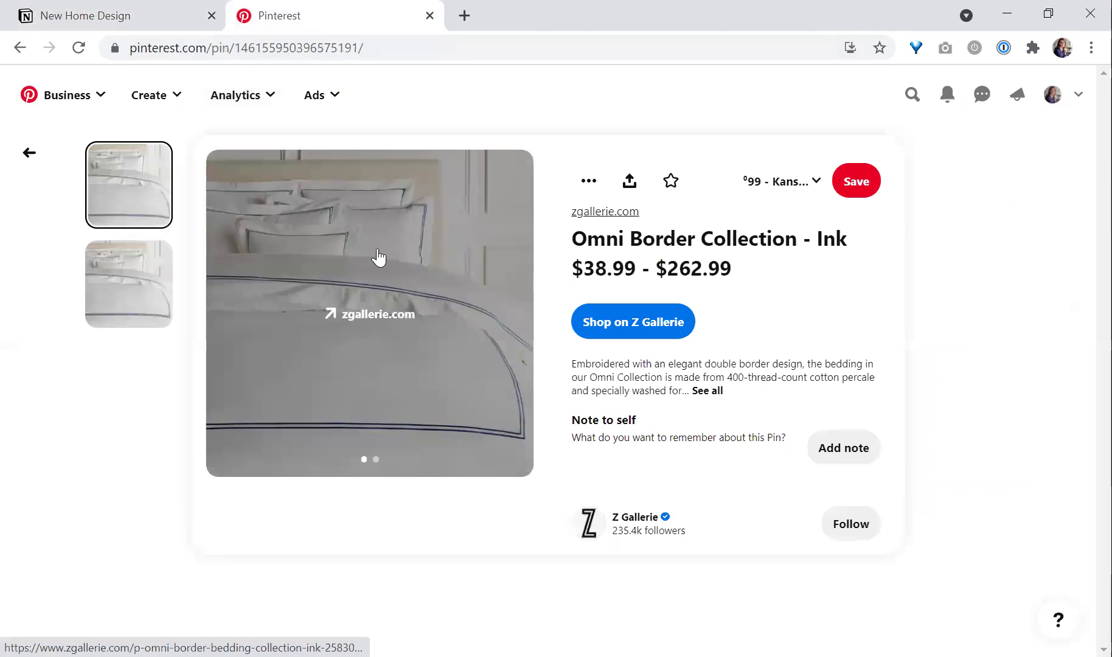
right_click(370, 245)
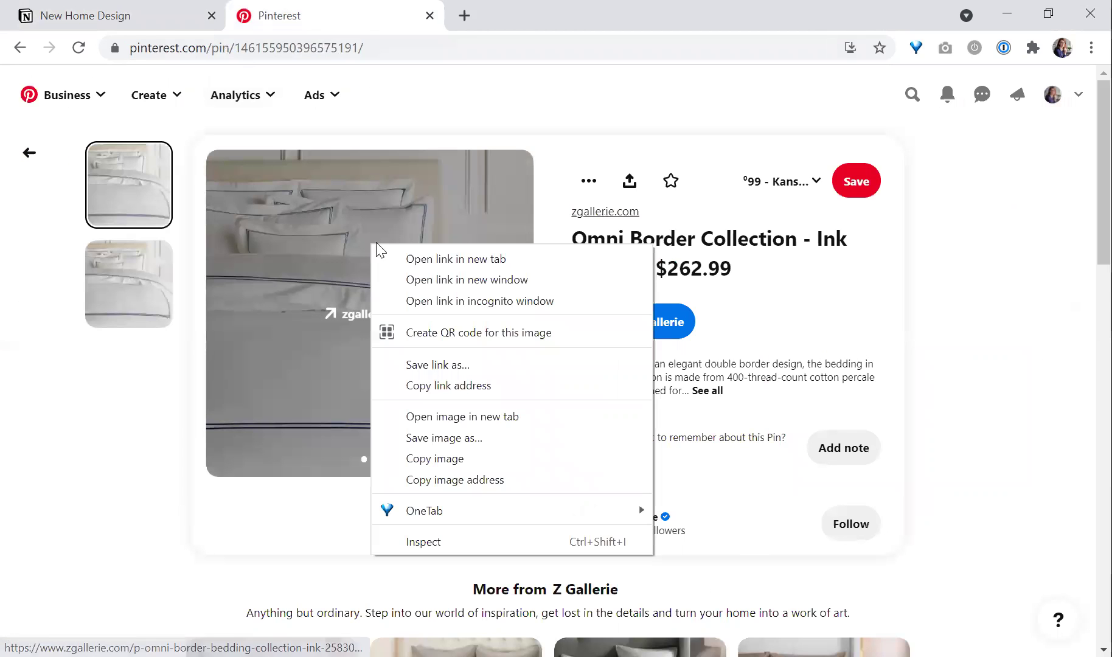
left_click(449, 459)
Back in Notion, rename the Page 3 card "Linens", paste the copied bedding image into its body and close it.
left_click(136, 26)
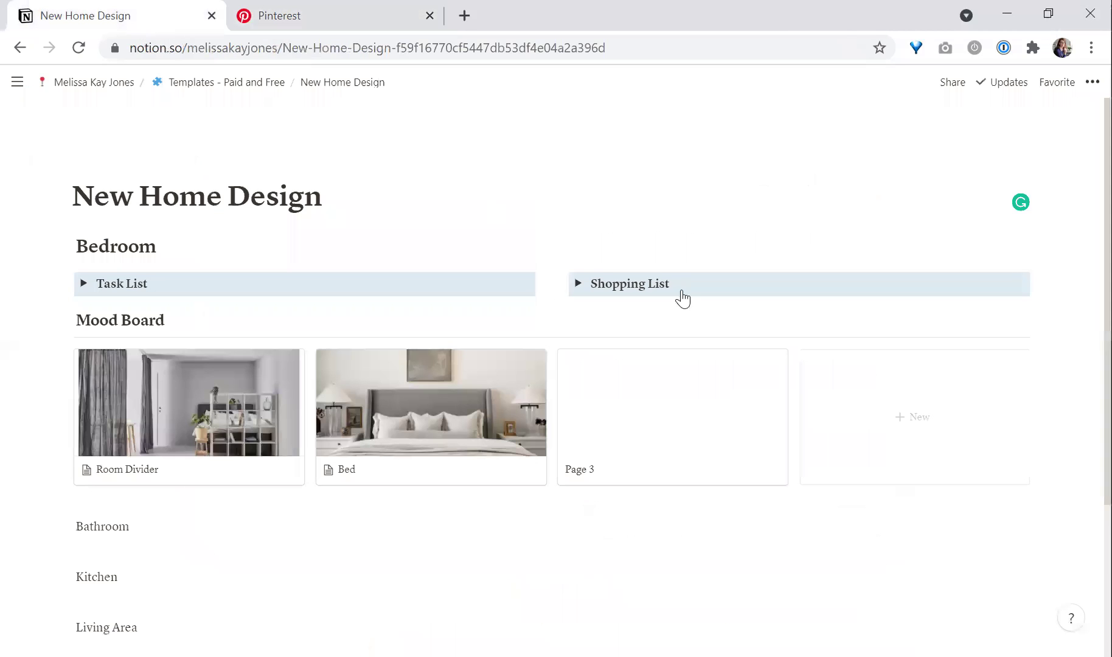
left_click(649, 401)
type("Lin")
key("ctrl+a")
type("Linens")
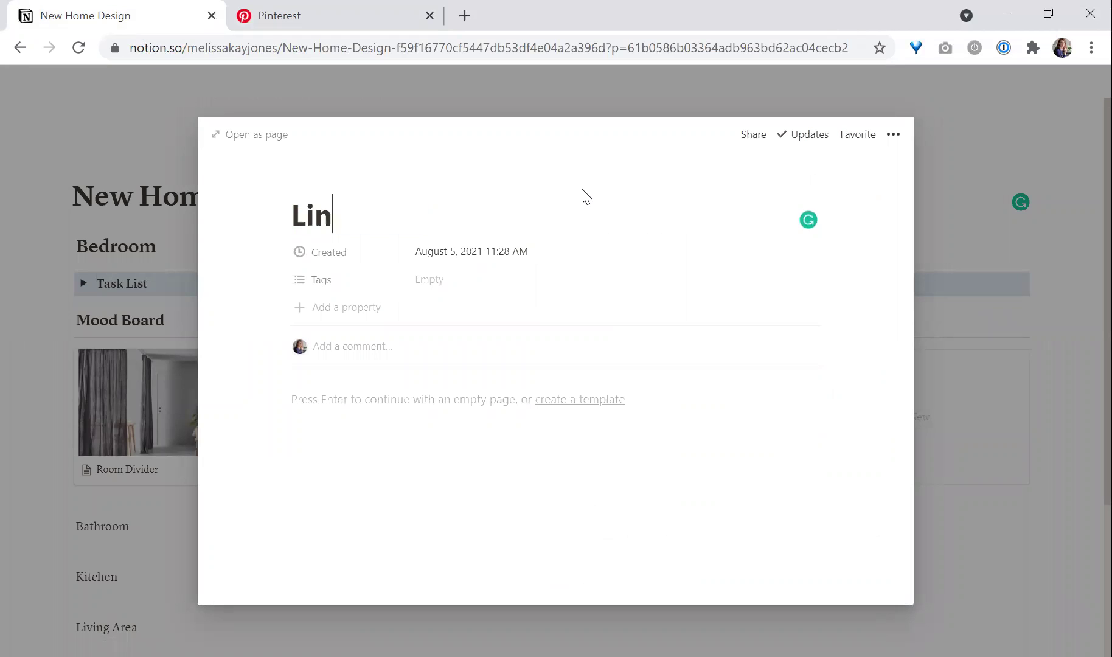
left_click(412, 393)
key("ctrl+v")
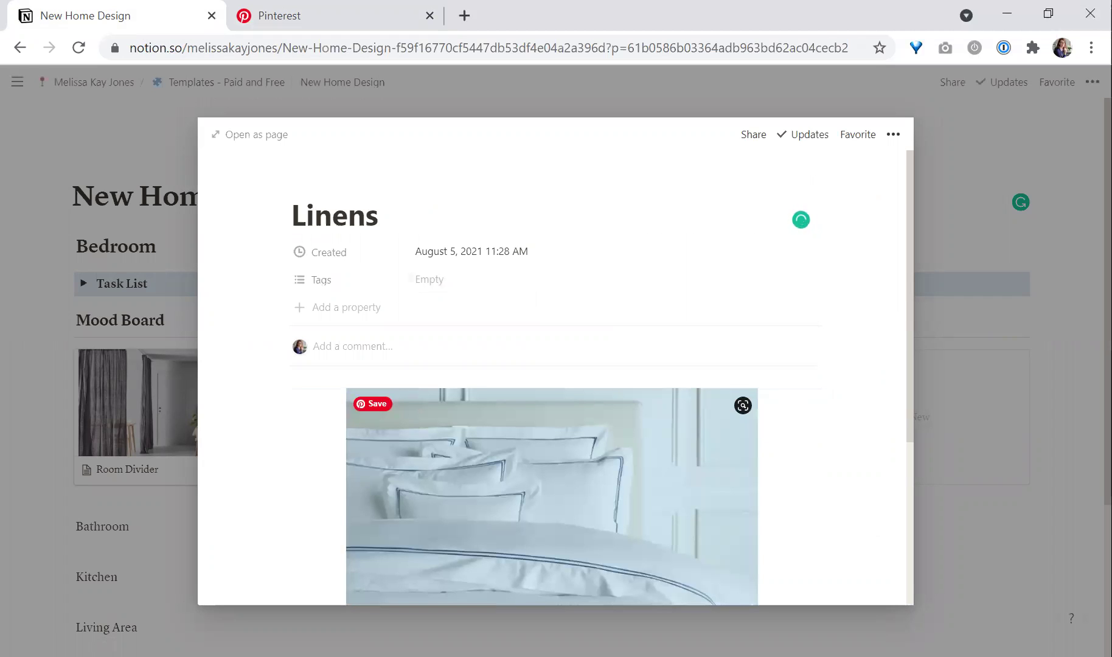
left_click(1063, 284)
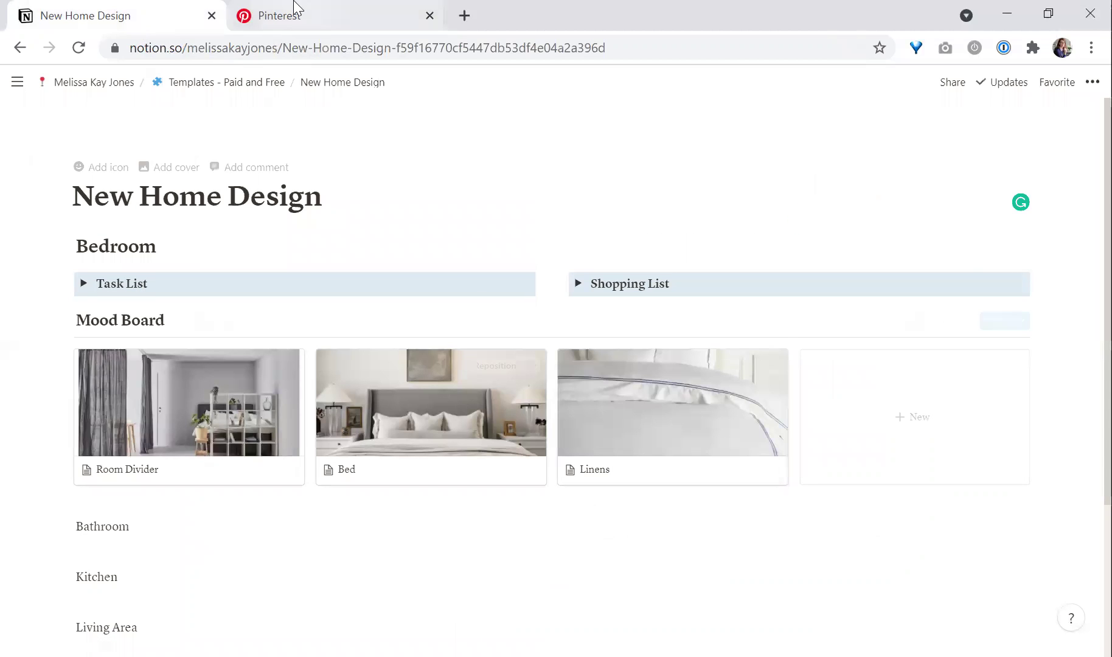
Switch to Pinterest, open the Set of 2 Floral prints pin from the Bedroom section and copy its image.
left_click(298, 12)
left_click(29, 153)
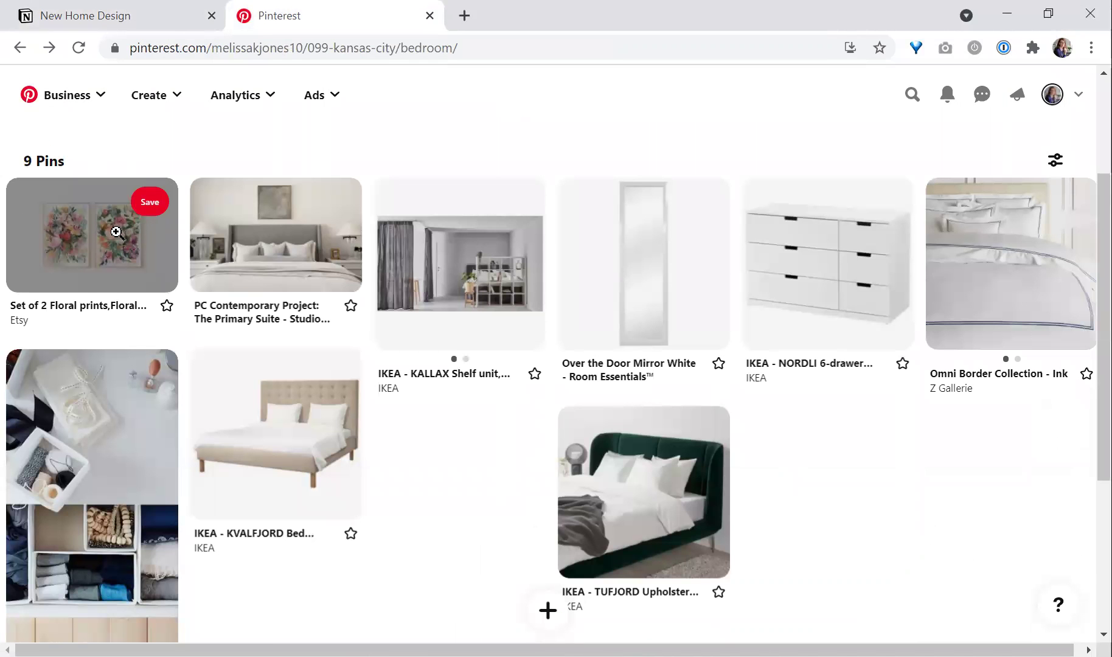
left_click(114, 232)
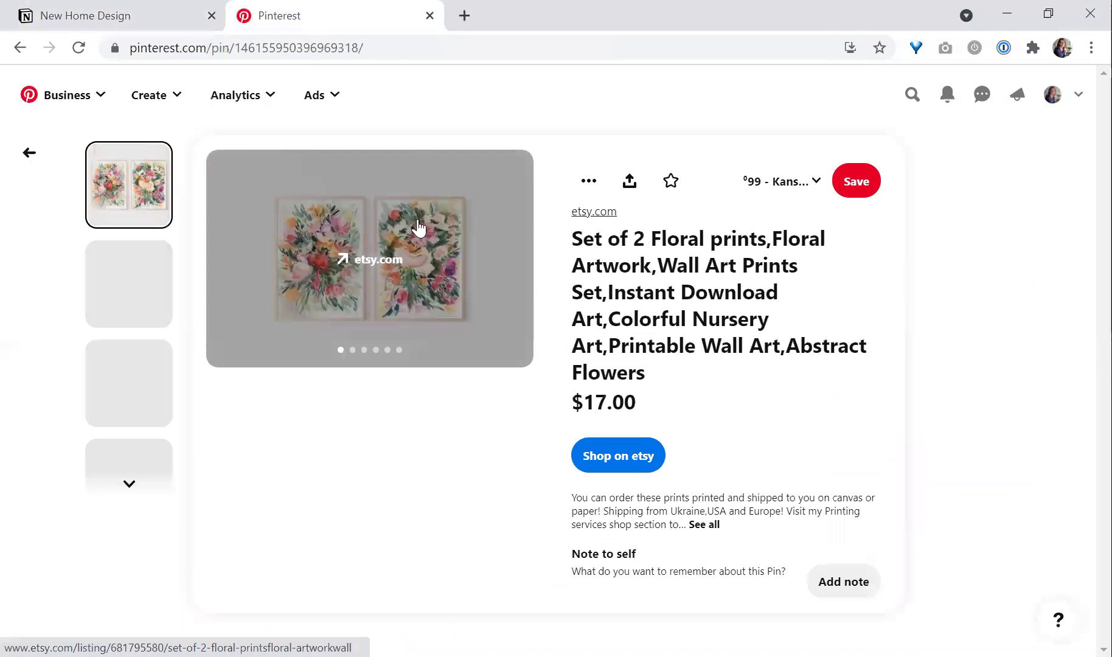
right_click(403, 187)
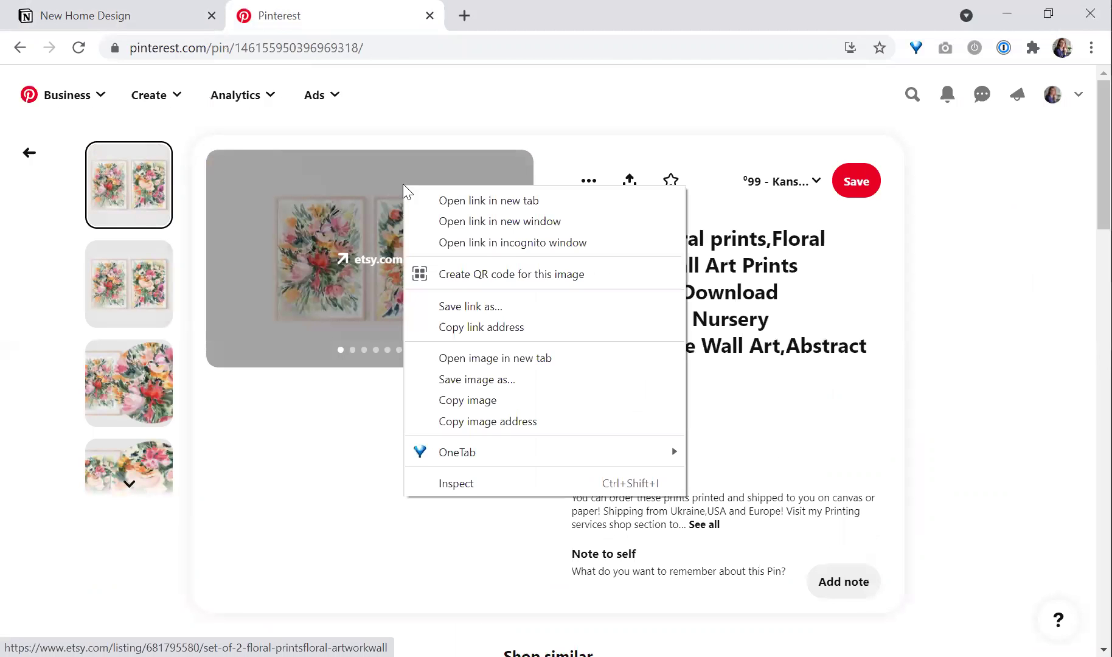
left_click(482, 402)
In Notion, add a Mood Board card titled "Wall Art", insert an embed block, paste the copied floral prints image and close the card.
left_click(129, 22)
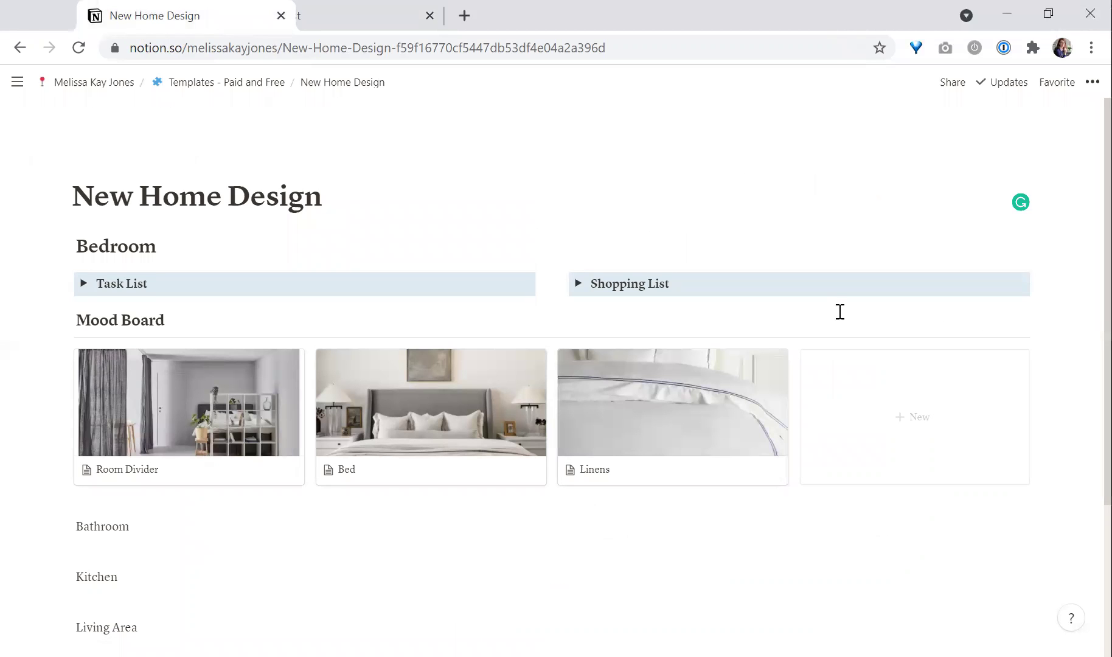
left_click(857, 417)
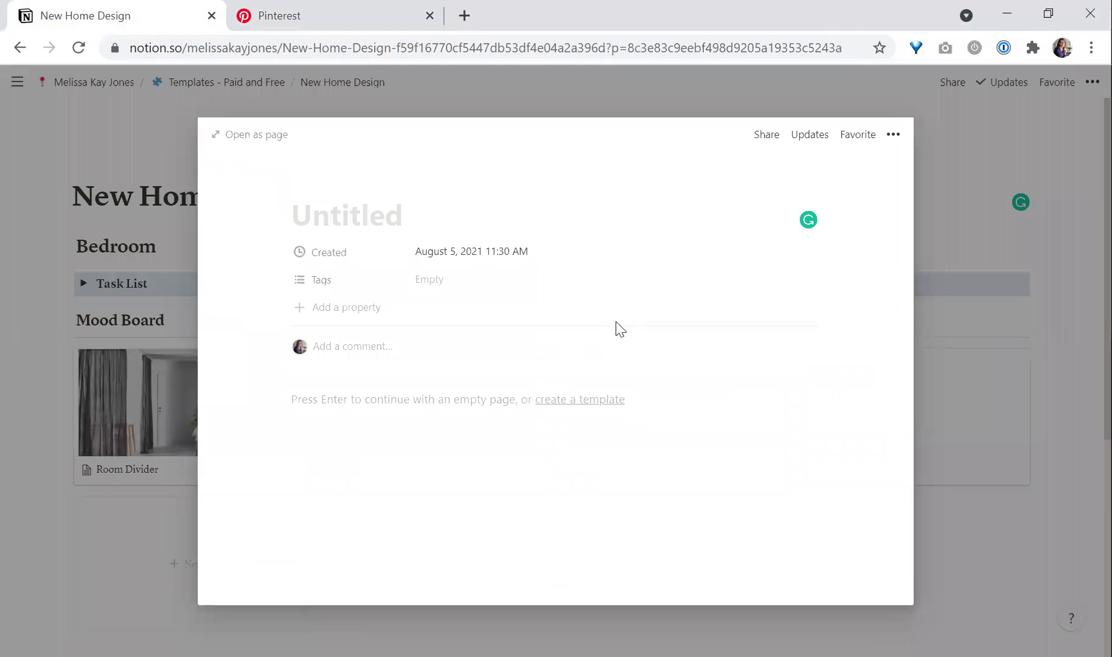
type("Wall Art")
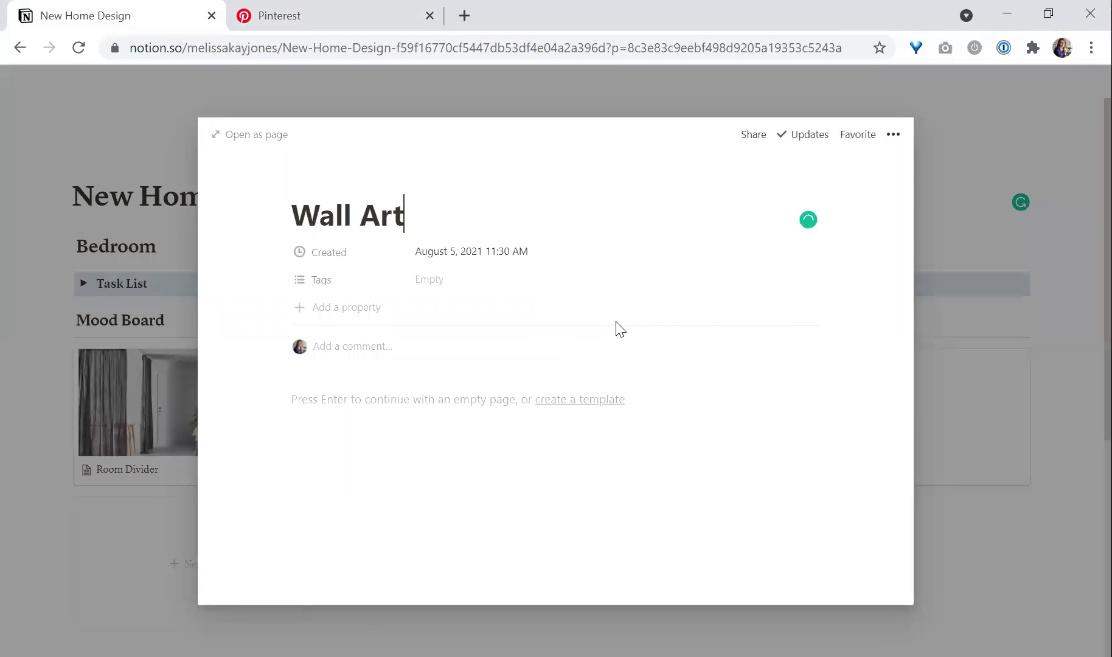
left_click(439, 401)
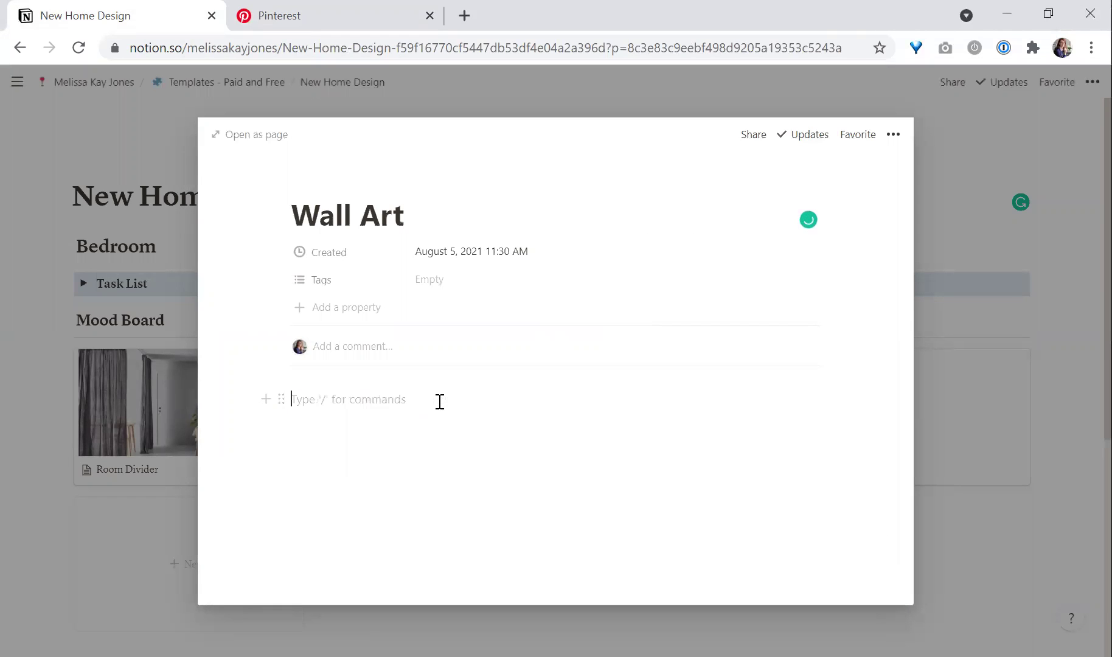
type("/embed")
key("Return")
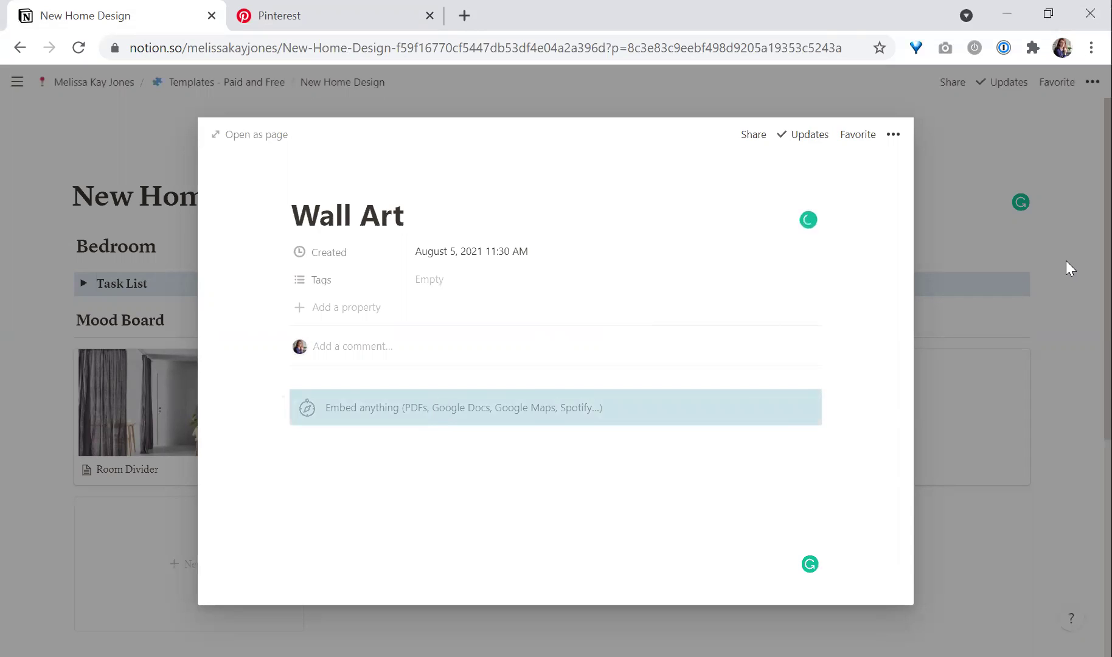
key("ctrl+v")
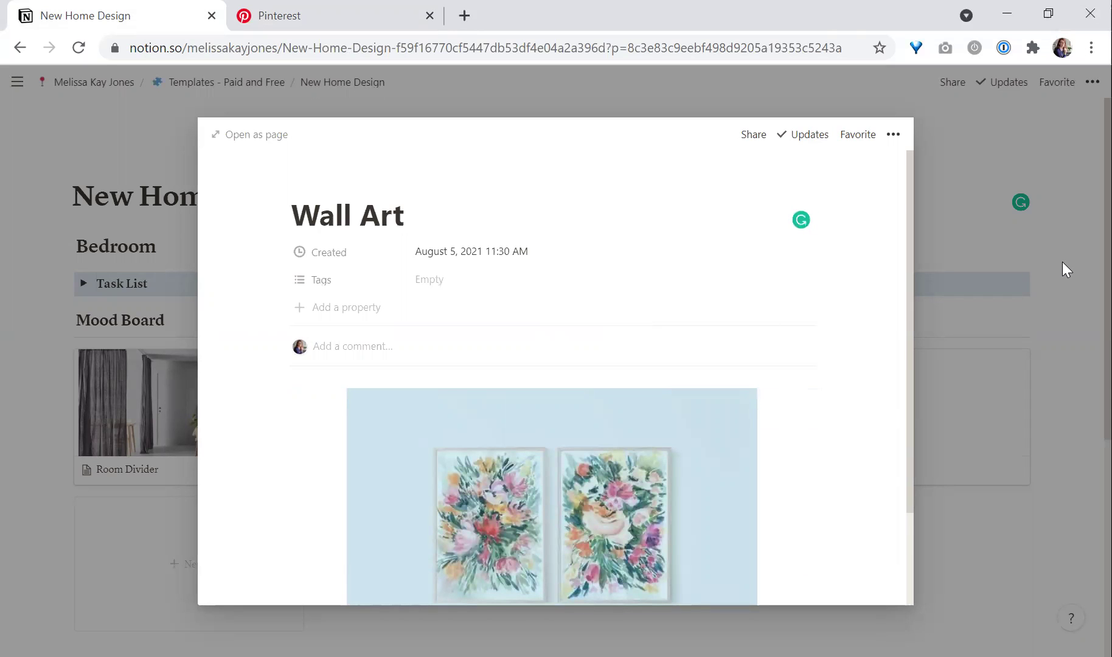
left_click(1063, 262)
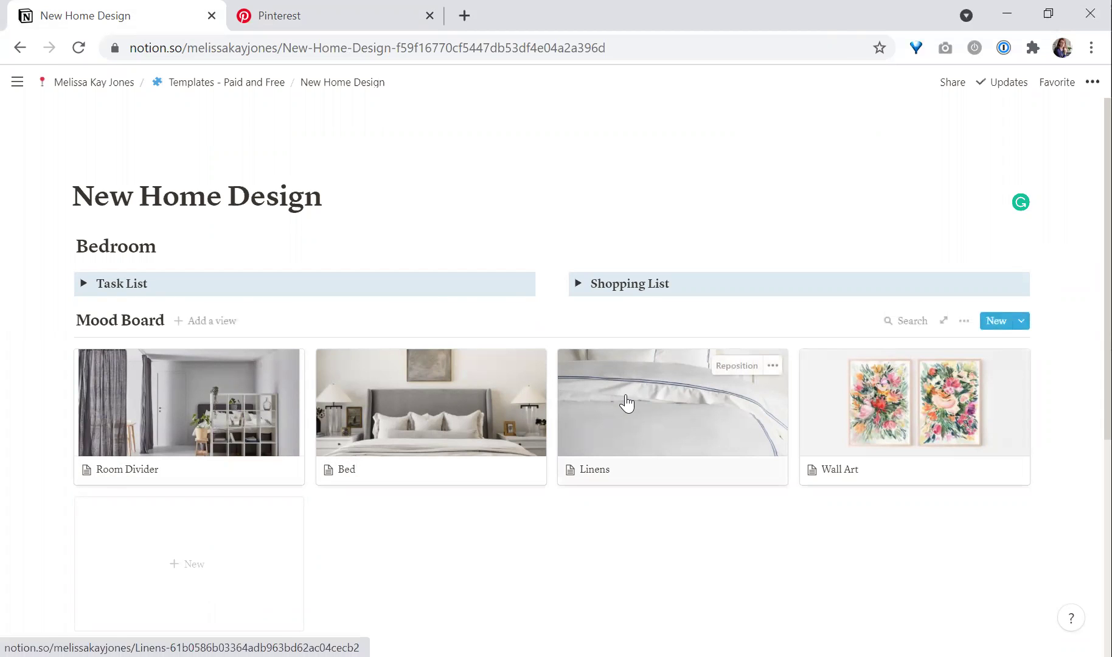
Expand the Bedroom Shopping List and add the to-do items "Duvet Cover" and "Headboard".
left_click(578, 284)
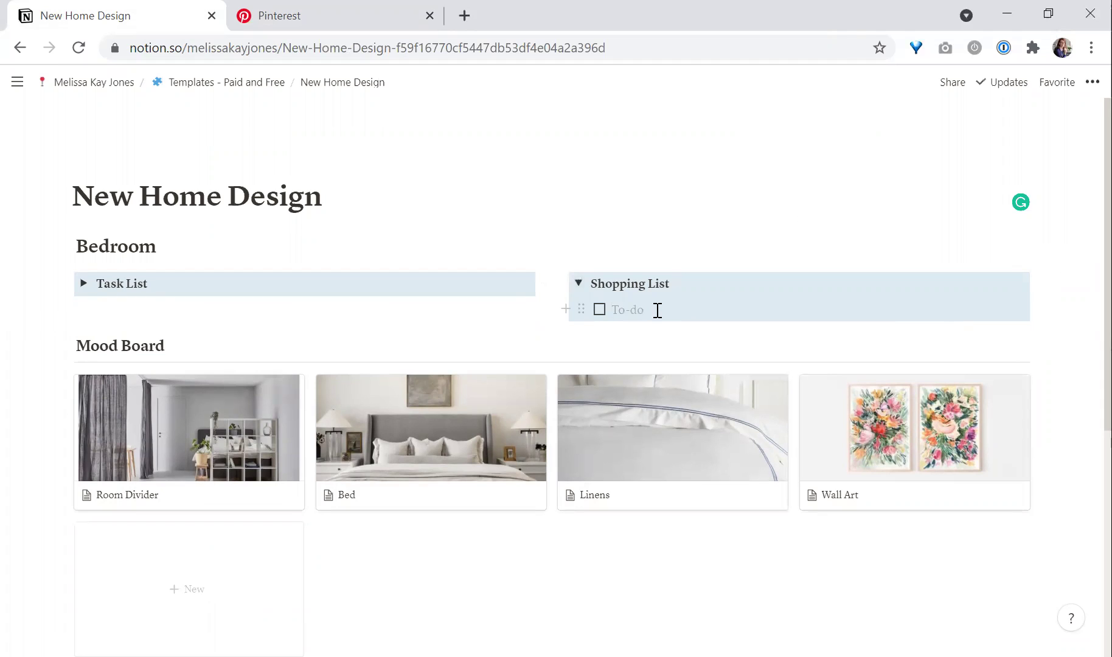
type("L")
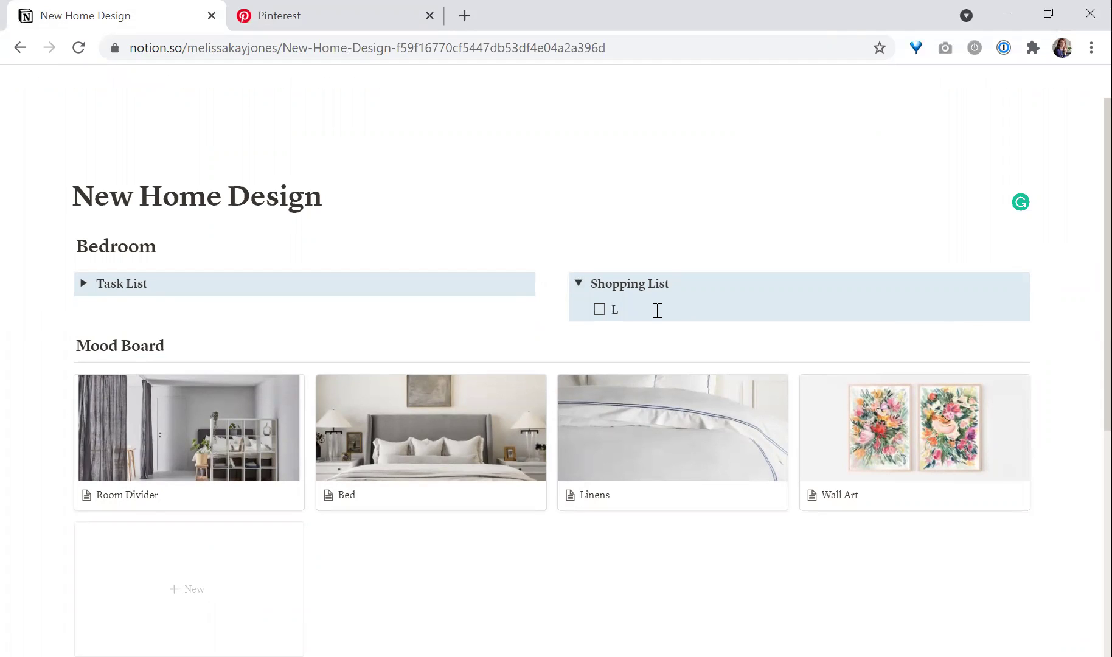
key("shift+Home")
type("Du")
key("Return")
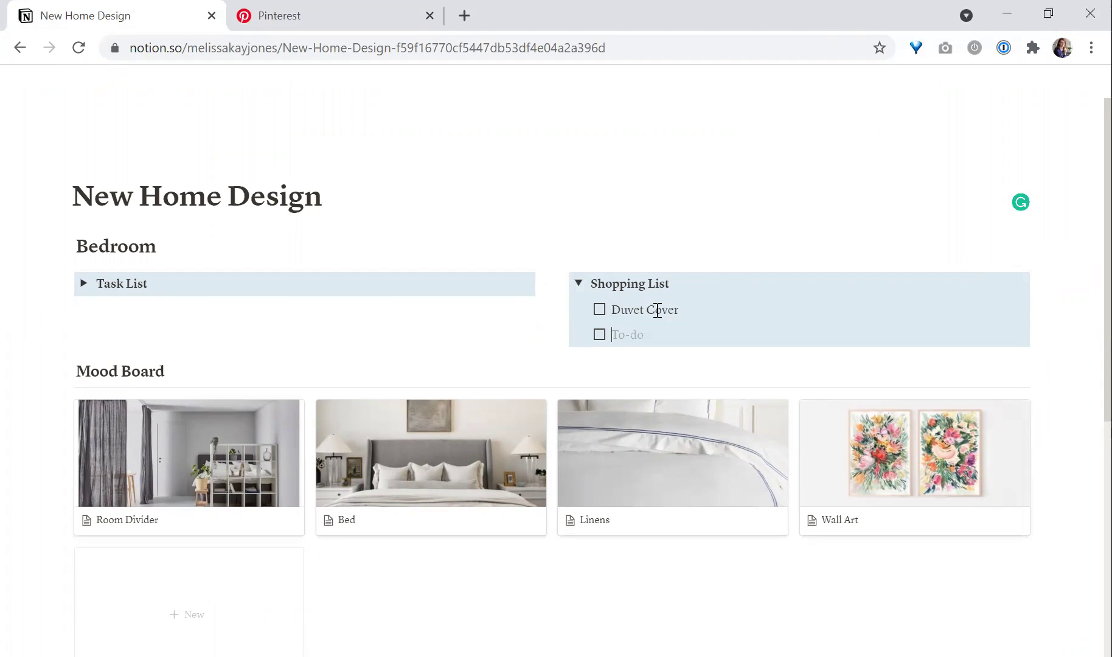
type("Headboard")
key("Return")
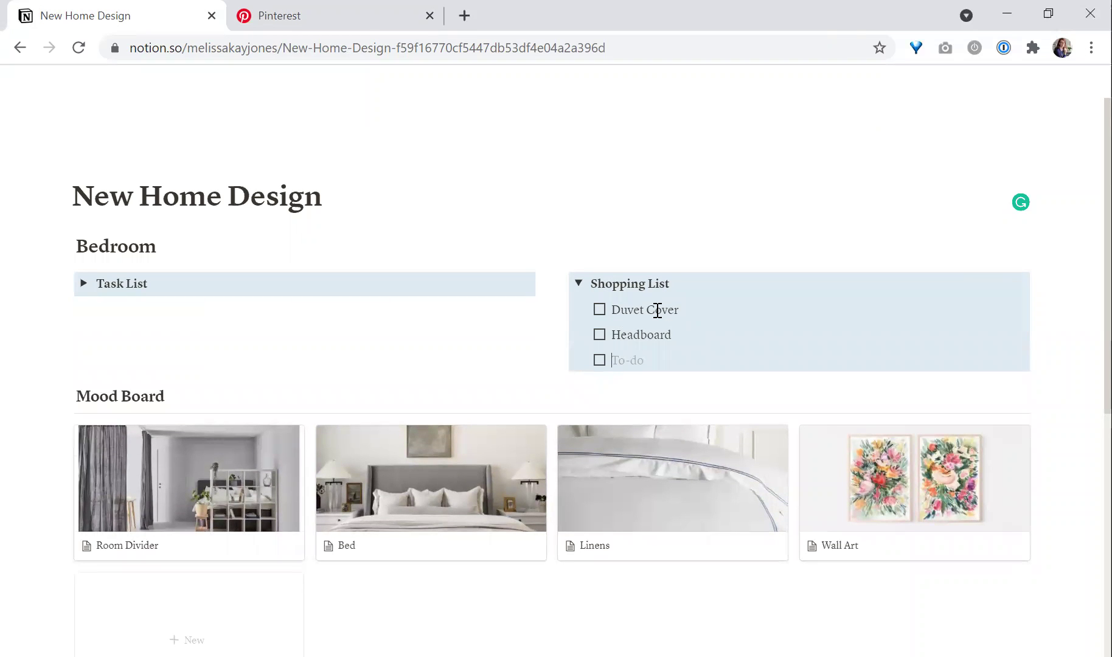
Add the to-do items "Room Divider" and "Prints" to the Bedroom Shopping List and collapse the list.
type("Room Divider")
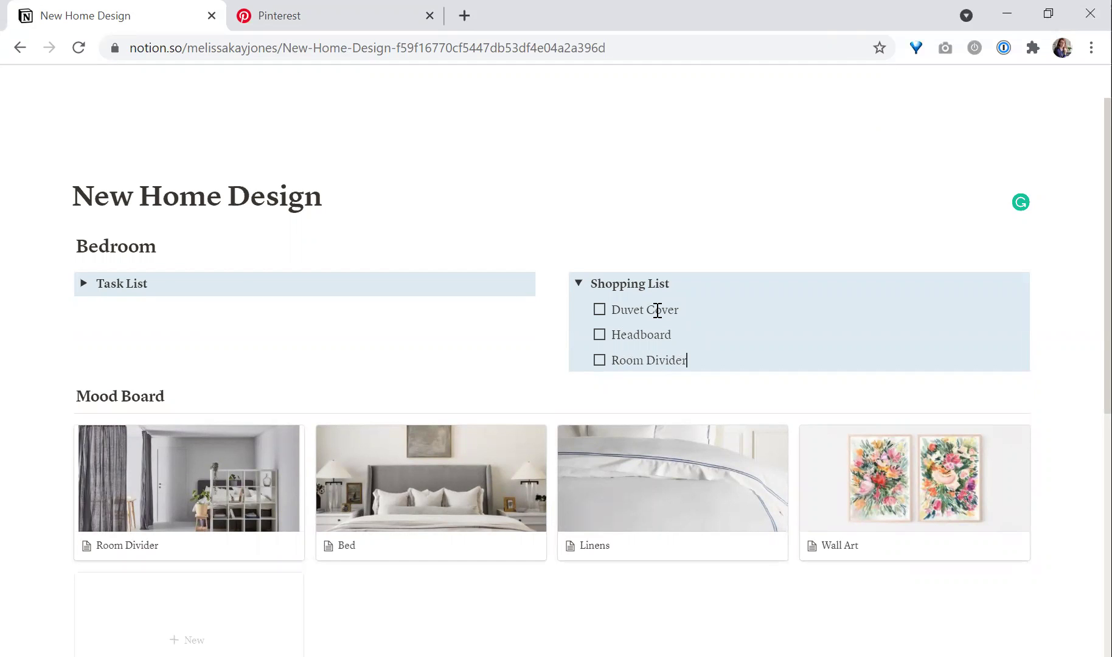
key("Return")
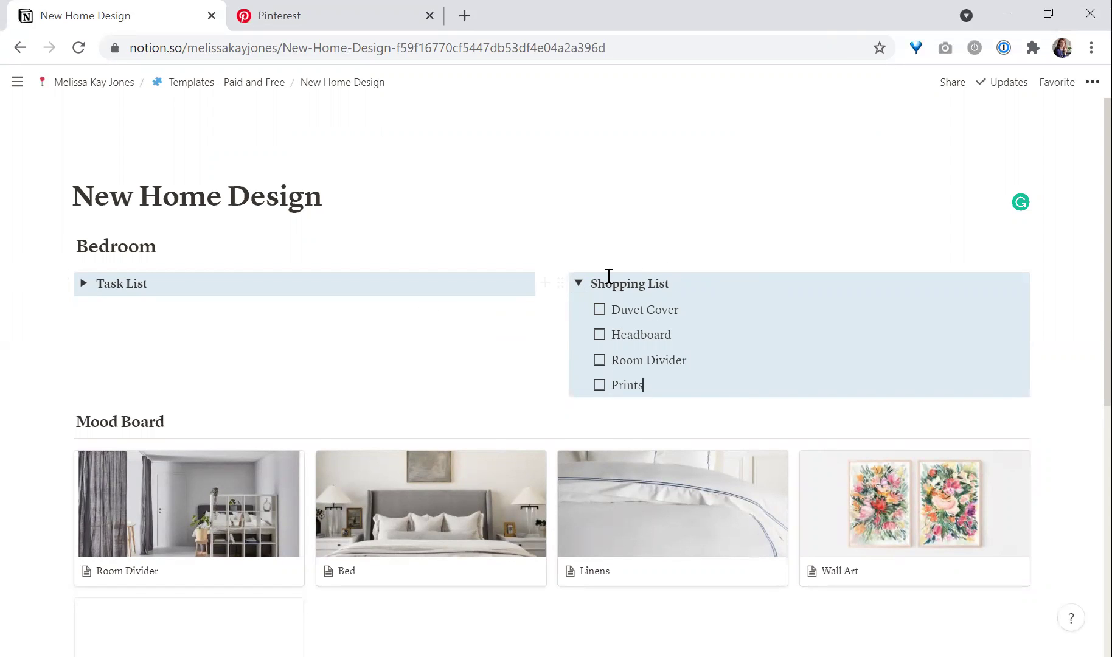
left_click(578, 284)
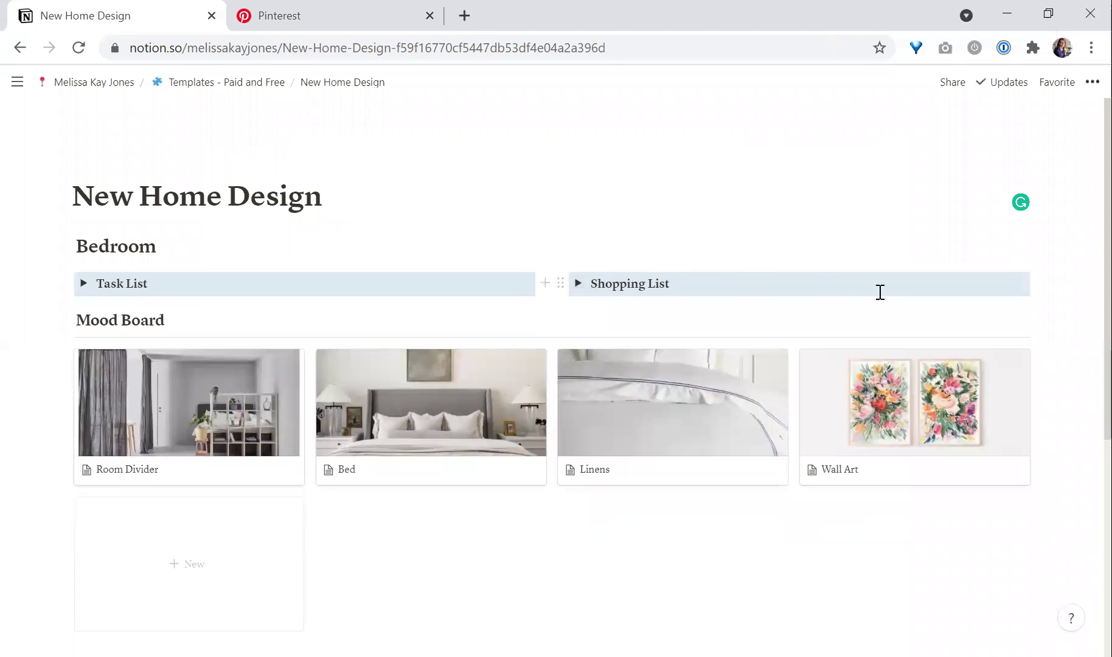
Give the Bedroom heading a blue background.
double_click(266, 256)
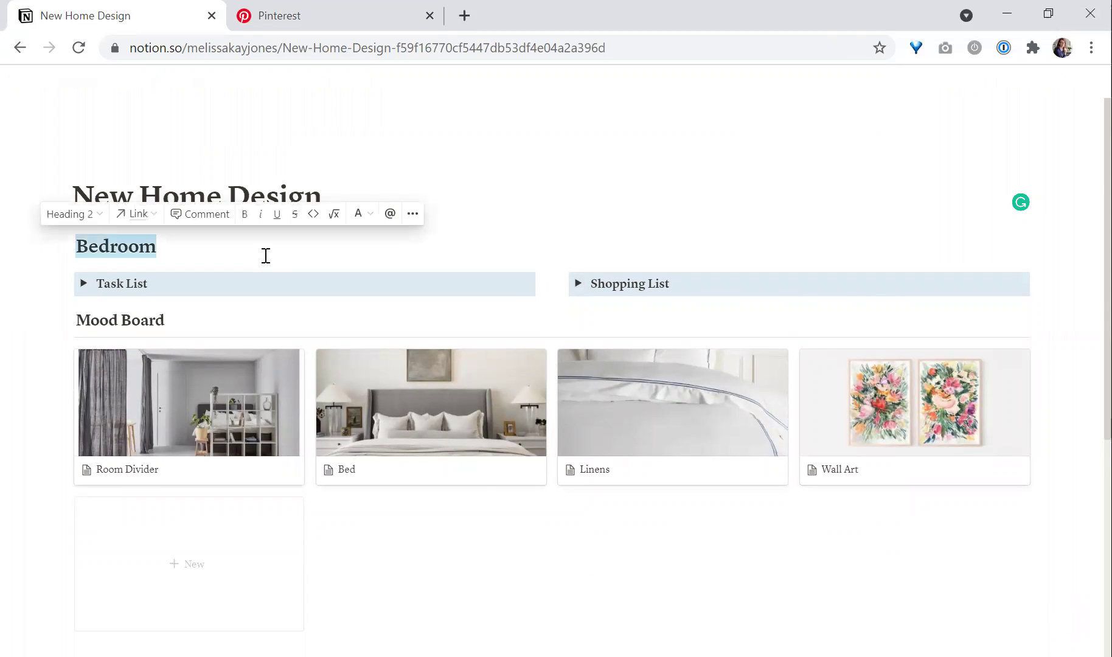
left_click(412, 214)
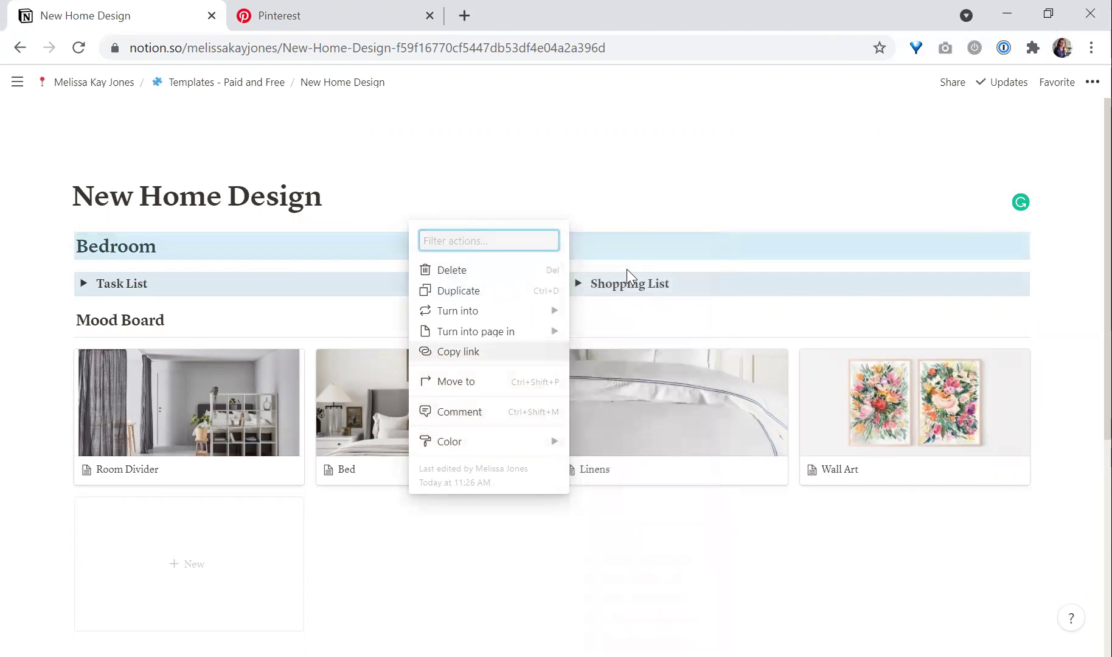
mouse_move(494, 442)
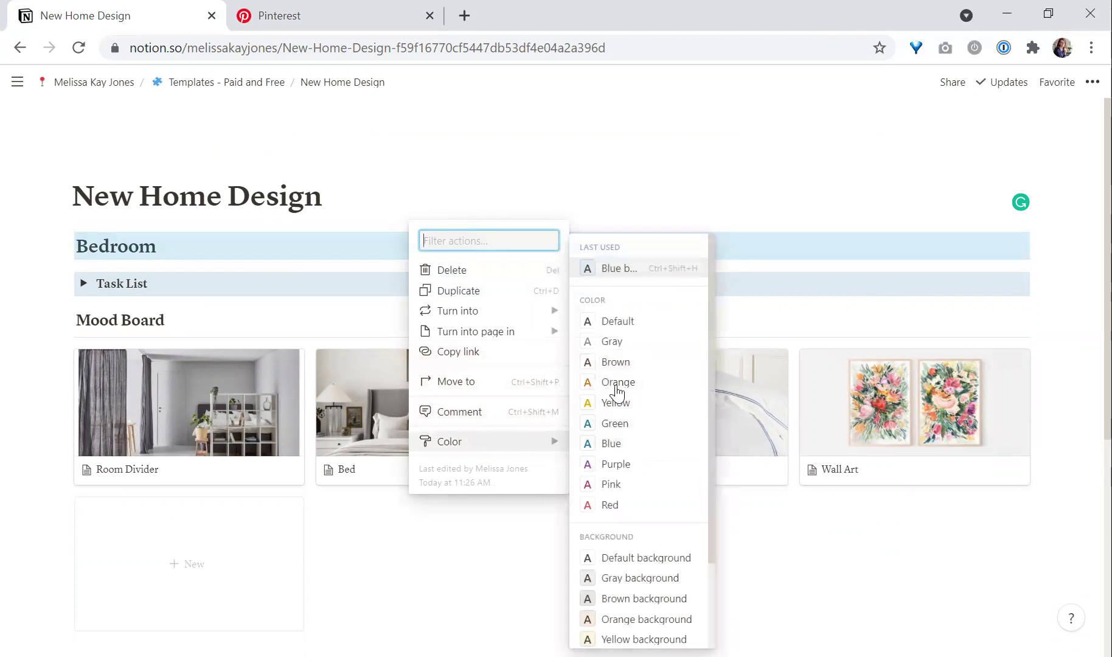
left_click(628, 272)
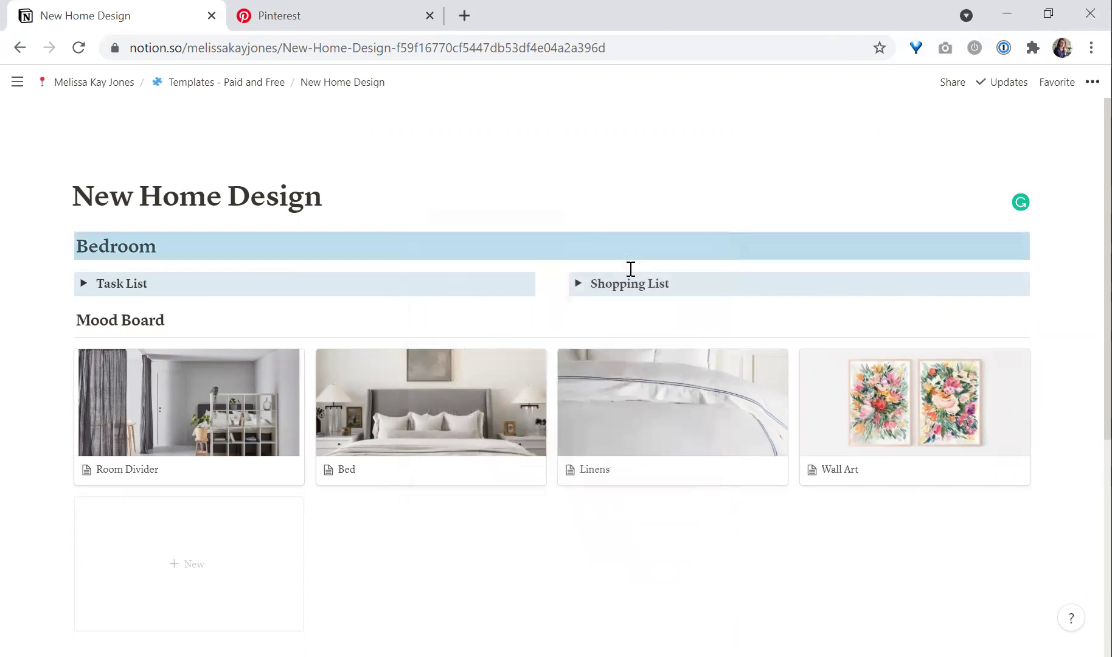
Set the Bedroom section's Shopping List and Task List toggles to the default background.
triple_click(715, 285)
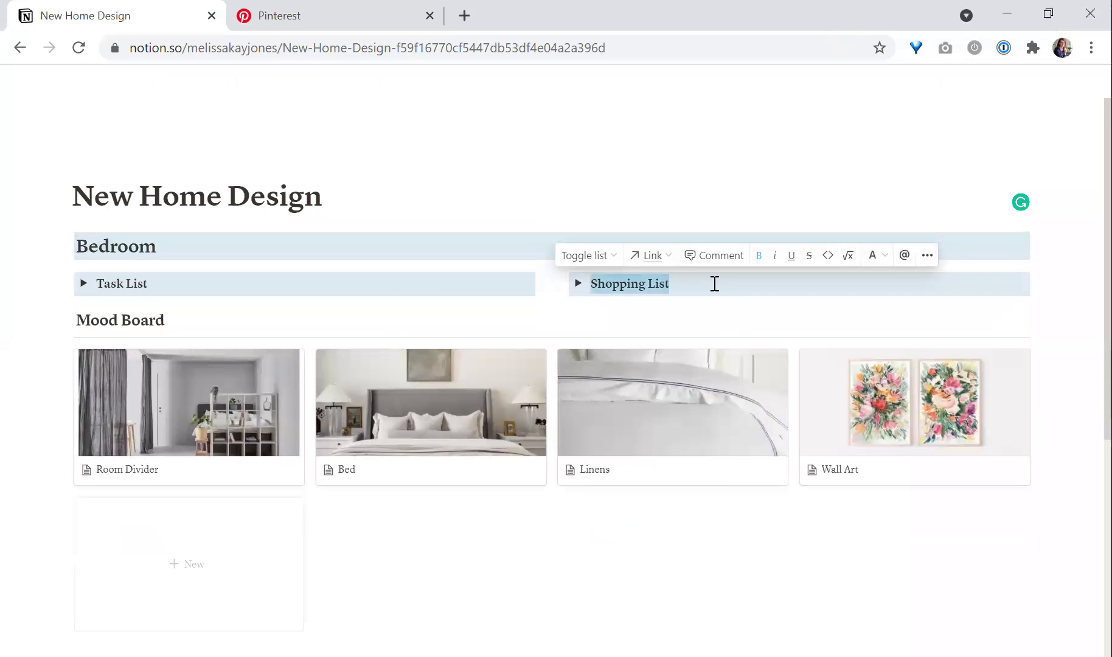
left_click(925, 257)
mouse_move(952, 478)
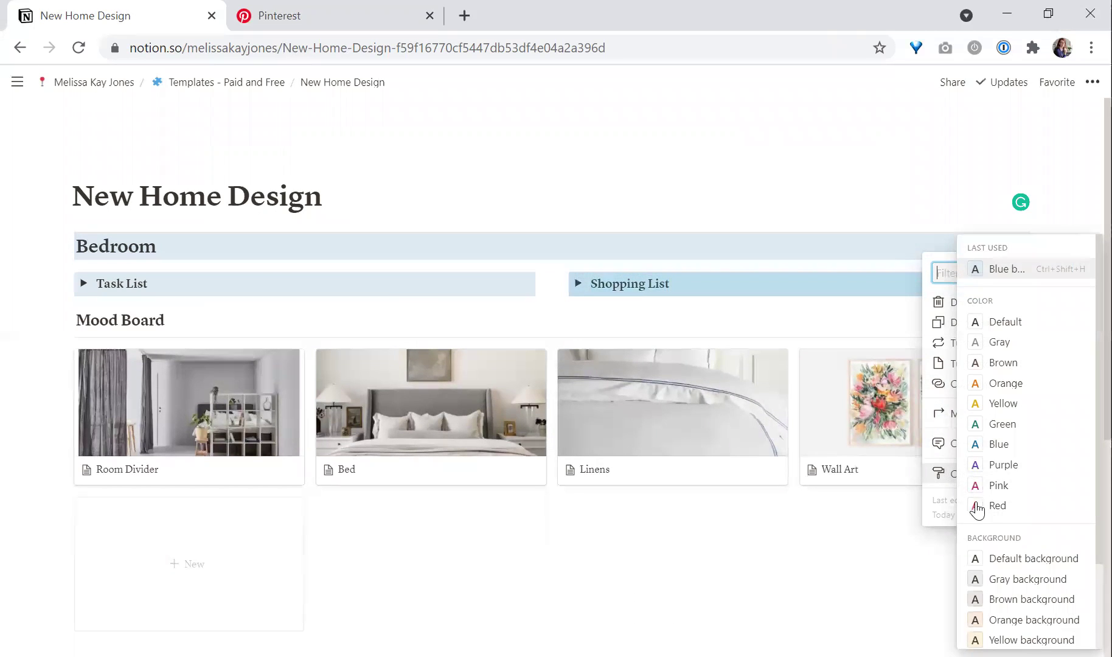
left_click(980, 559)
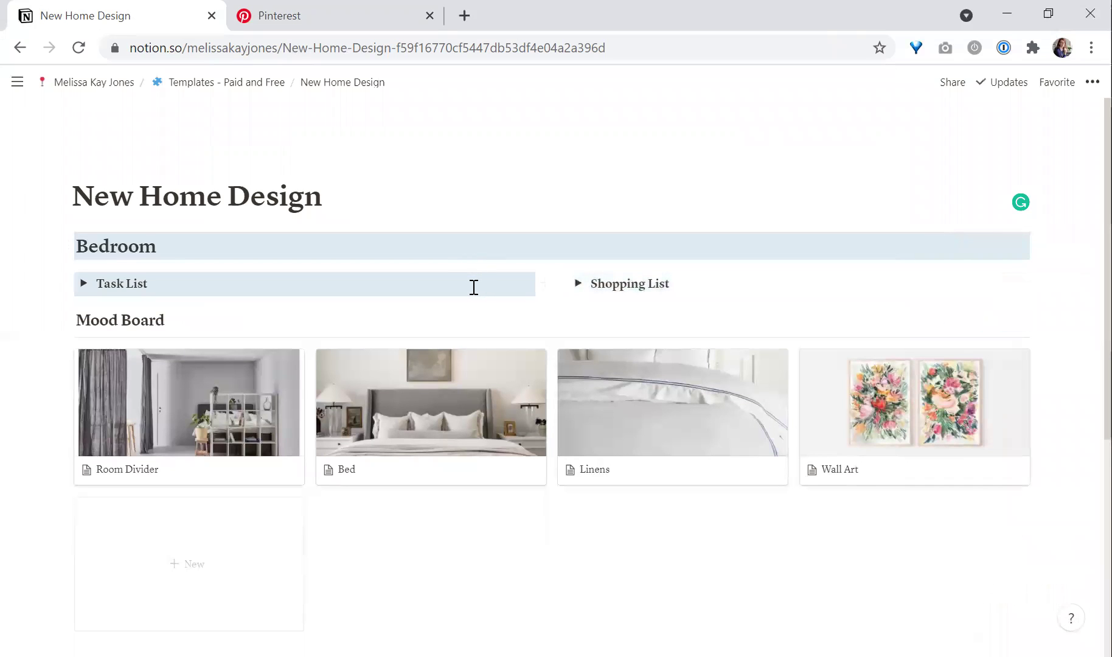
triple_click(473, 286)
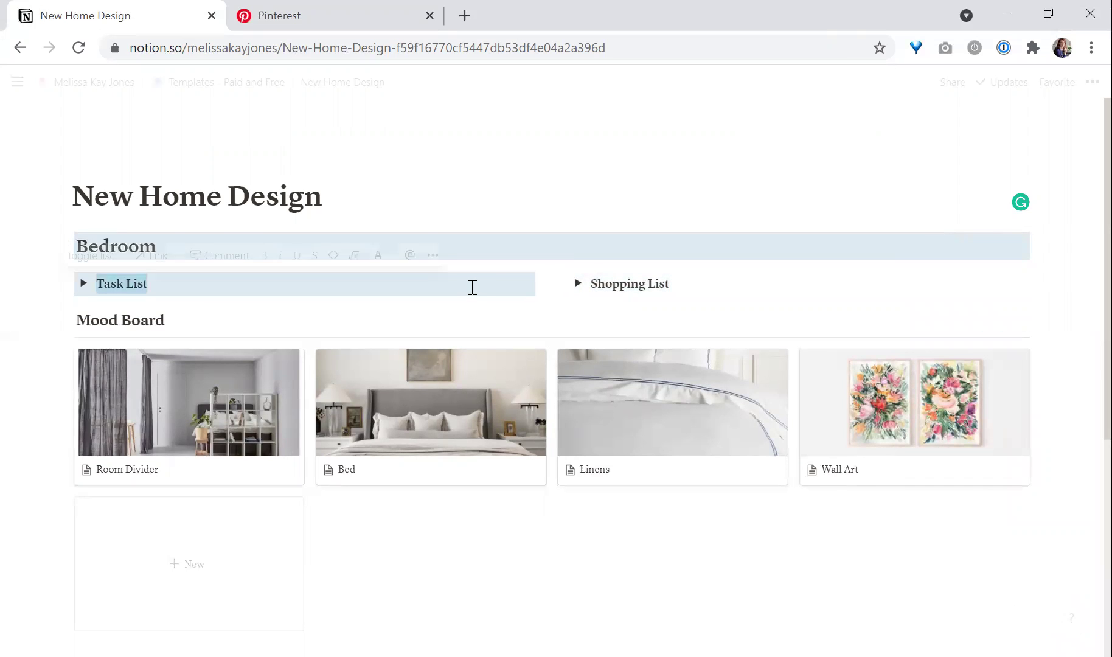
left_click(432, 255)
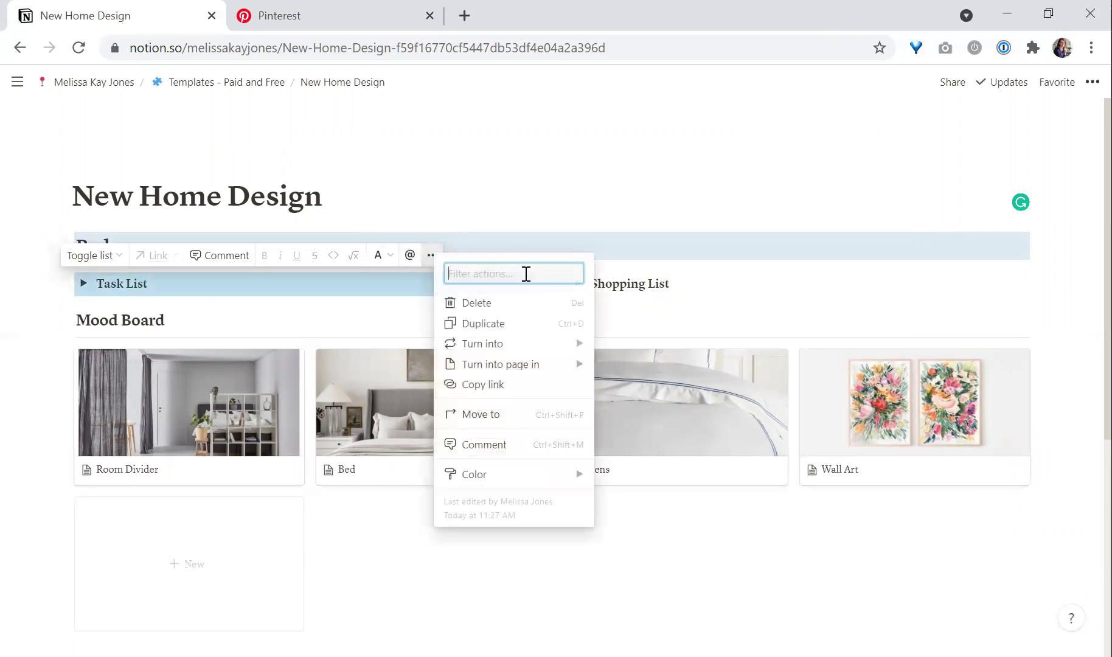
mouse_move(551, 478)
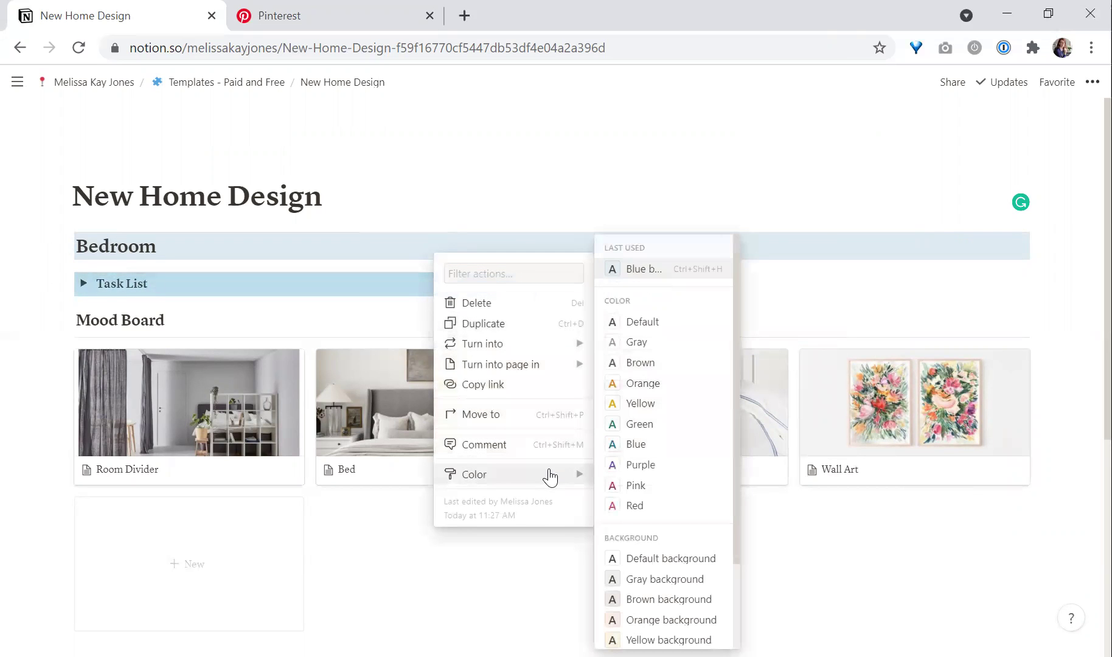
left_click(662, 558)
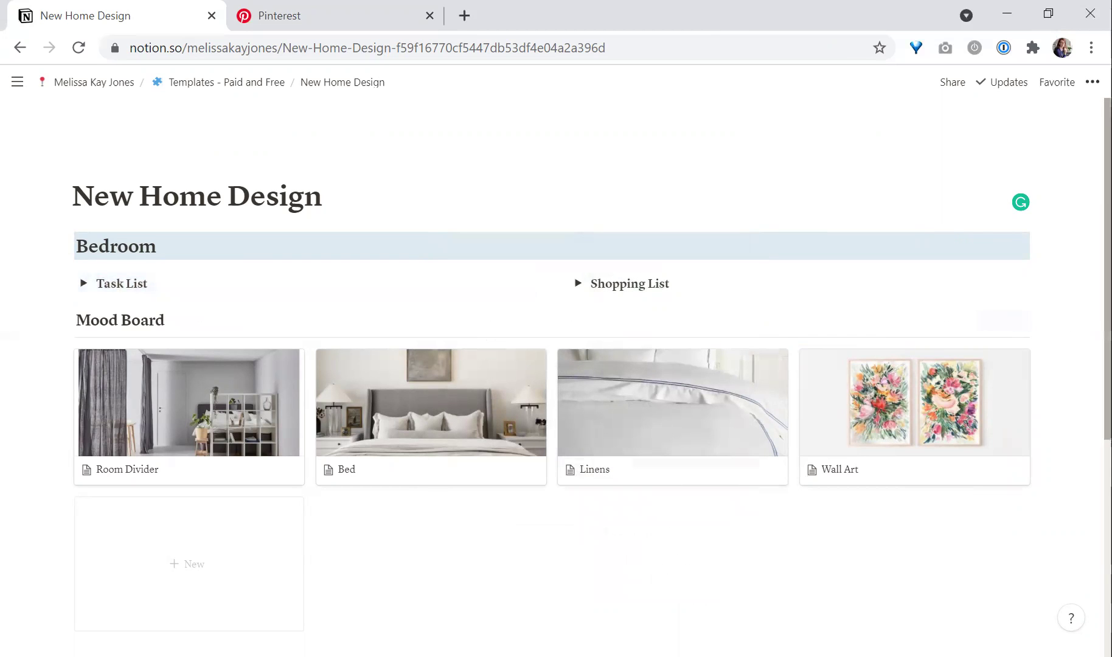
Turn the Bathroom text into a Heading 2 and give it a blue background.
scroll(188, 533, "down", 3)
left_click(192, 536)
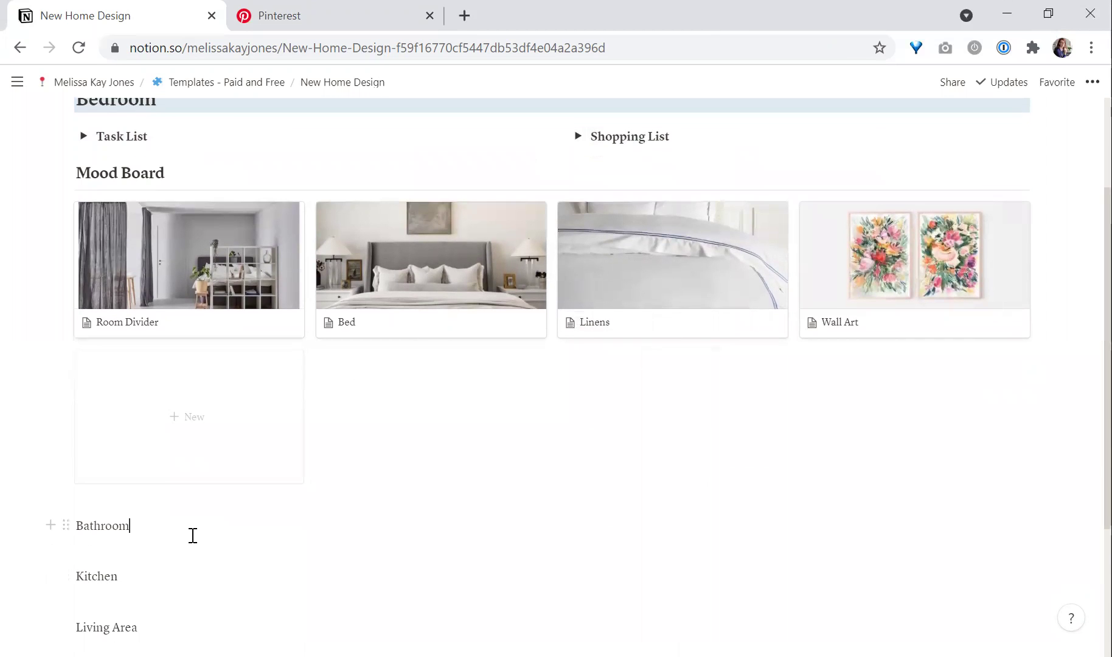
double_click(193, 535)
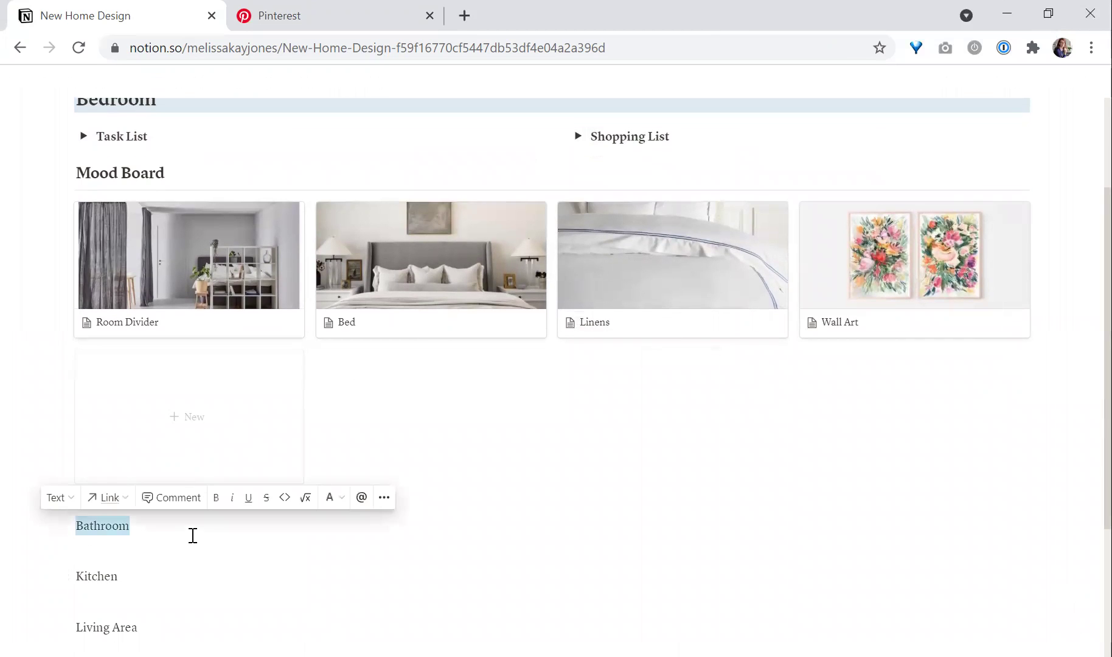
left_click(65, 508)
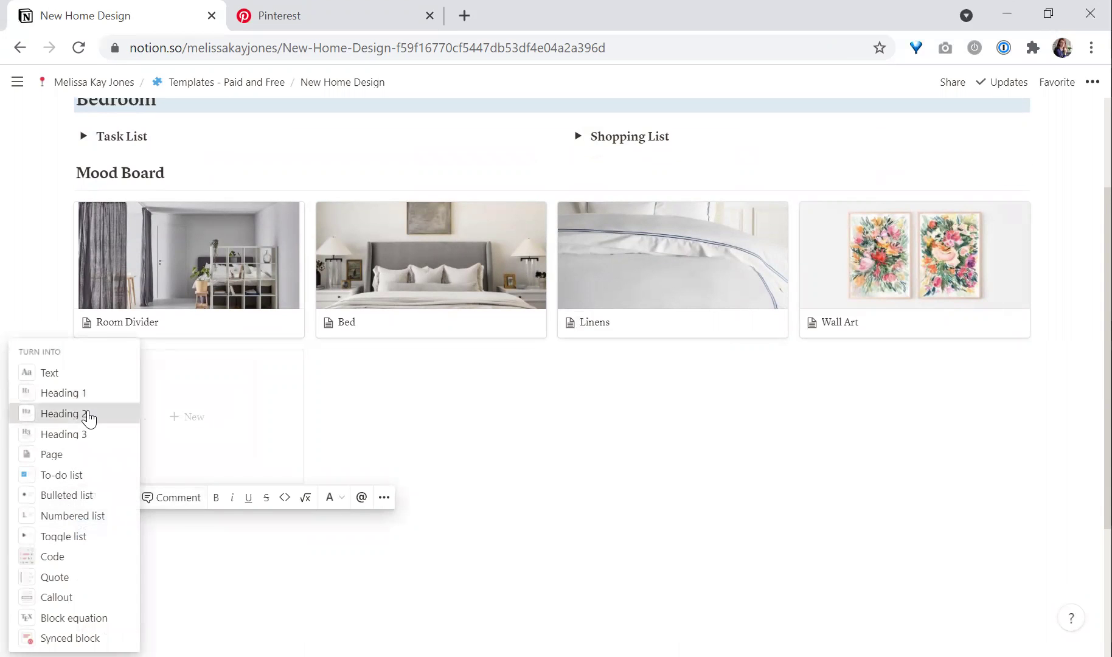
left_click(84, 414)
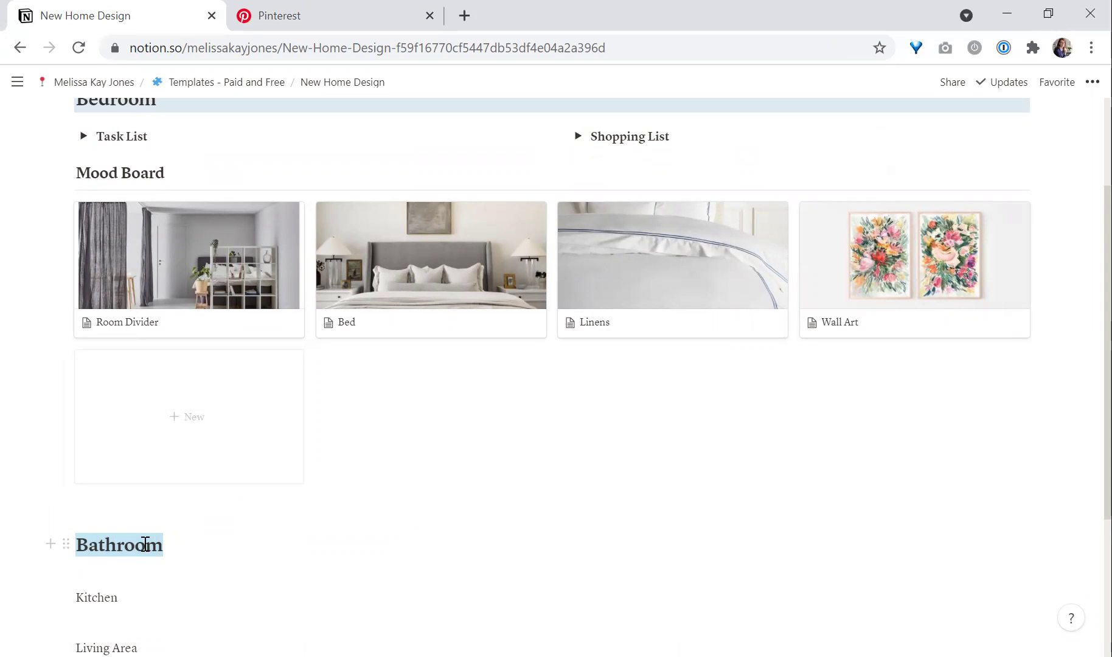
left_click(67, 543)
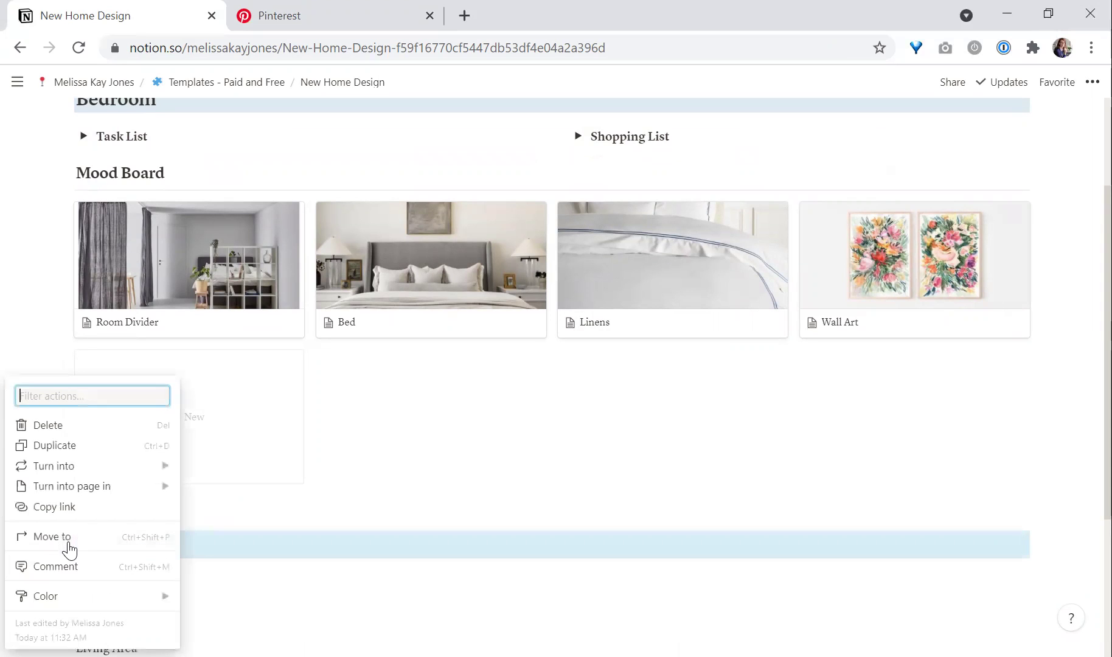
mouse_move(111, 599)
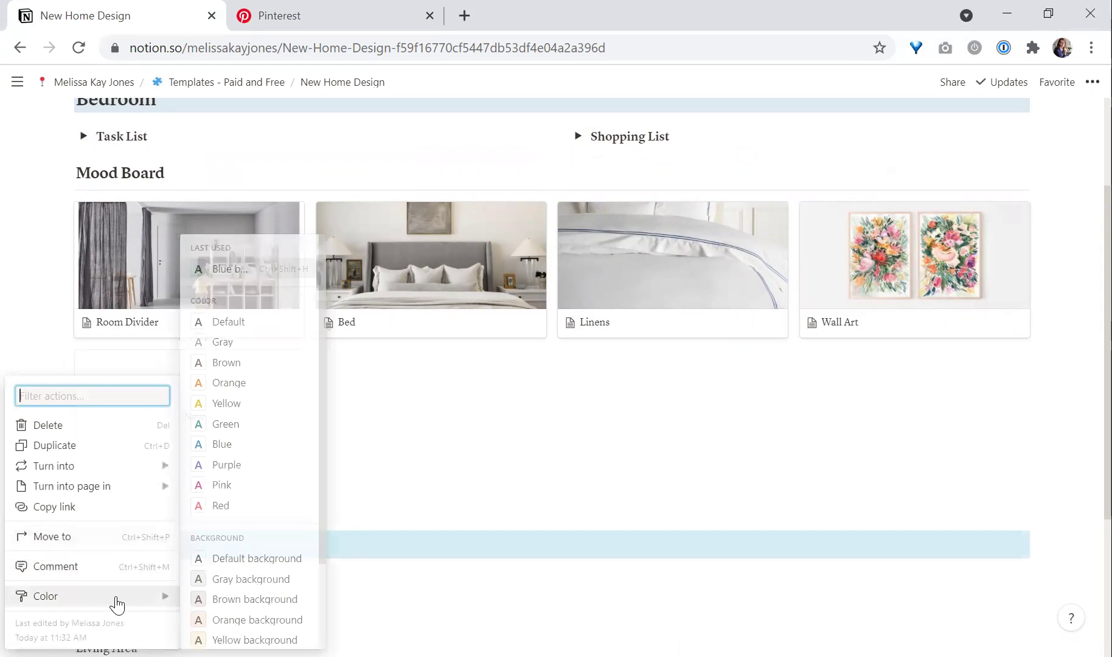
left_click(258, 272)
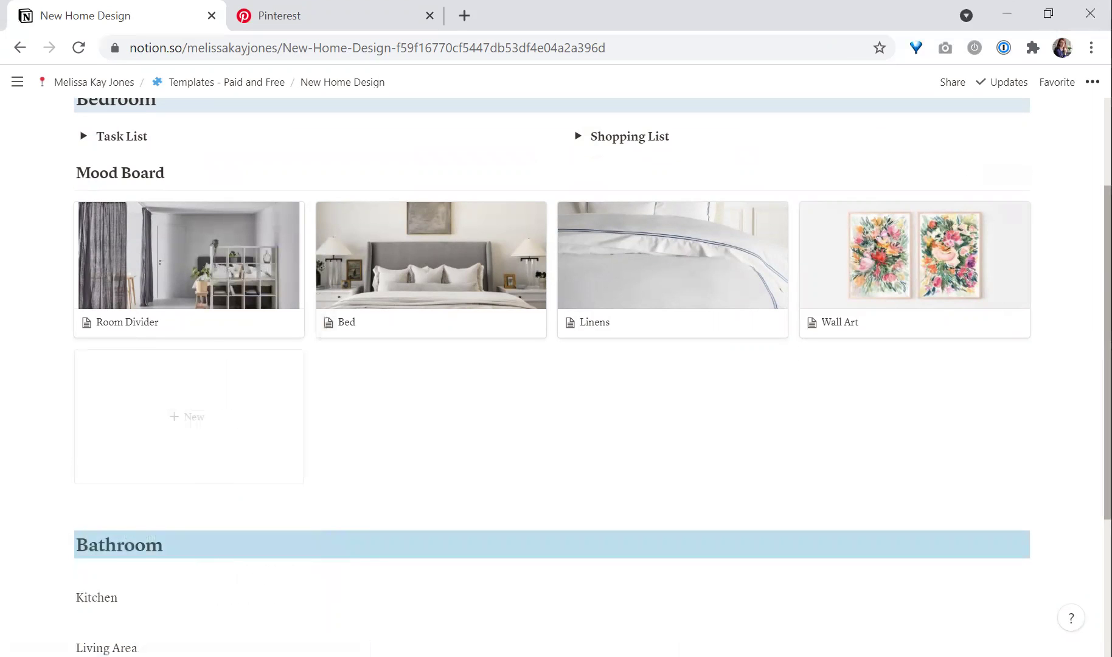
Add an icon to the New Home Design page and set it to the house emoji.
scroll(412, 456, "down", 3)
scroll(556, 365, "up", 5)
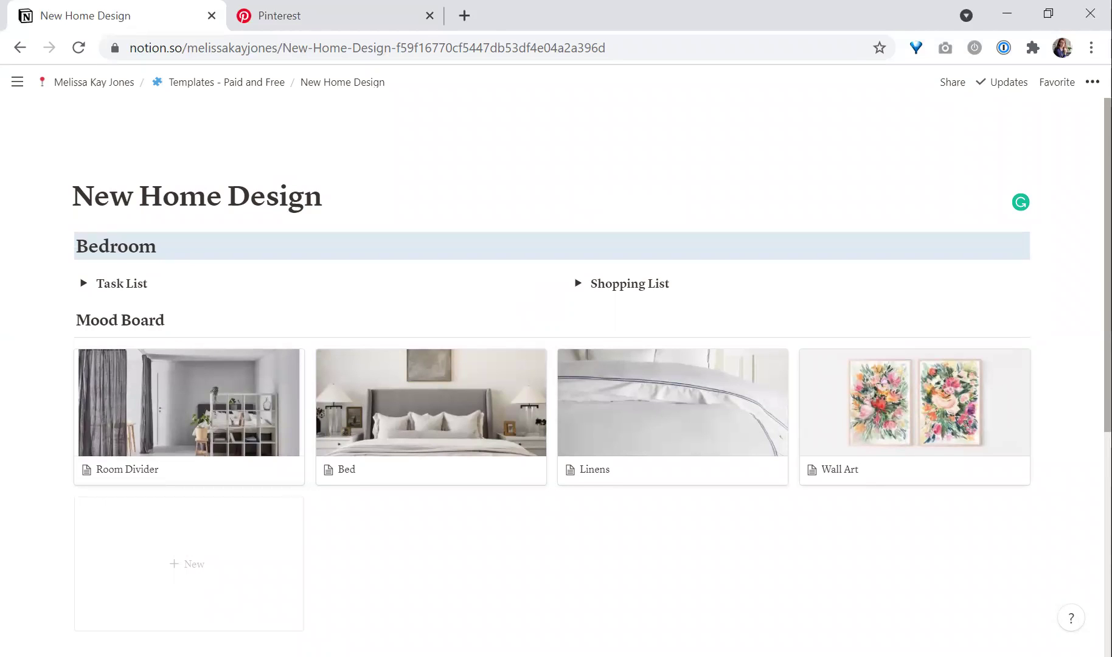
mouse_move(183, 174)
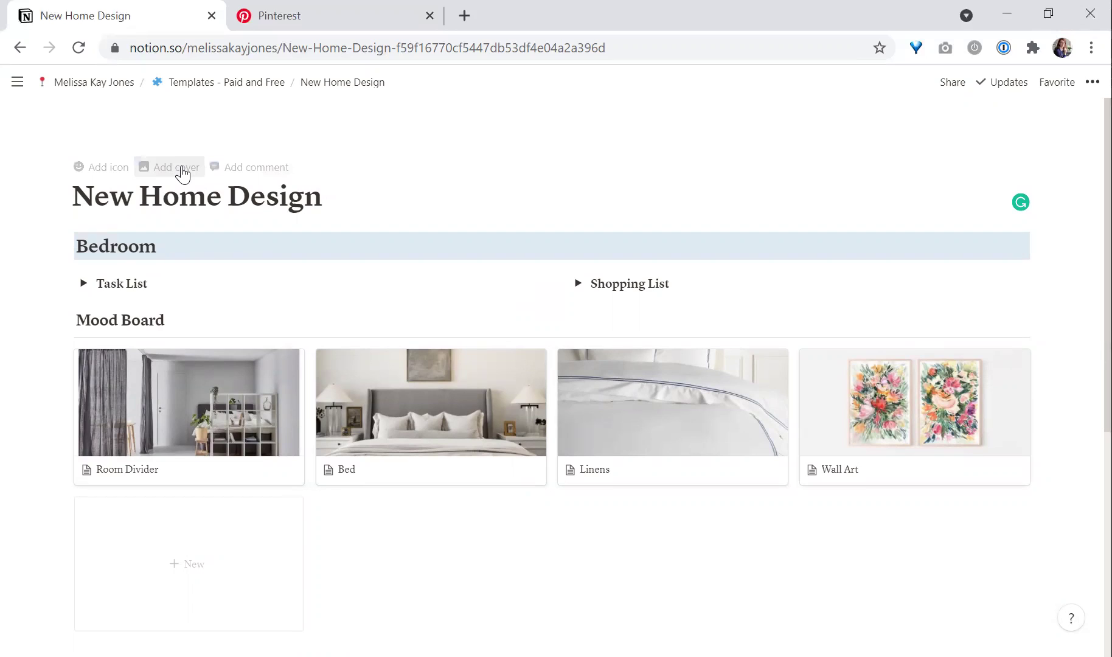
left_click(108, 175)
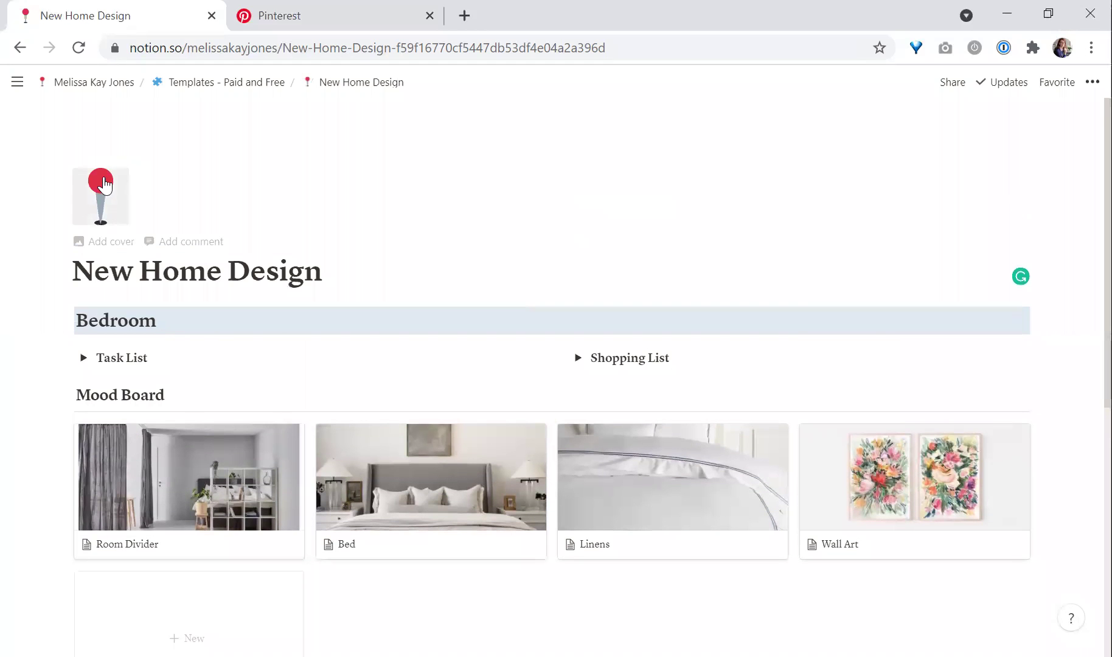
left_click(104, 185)
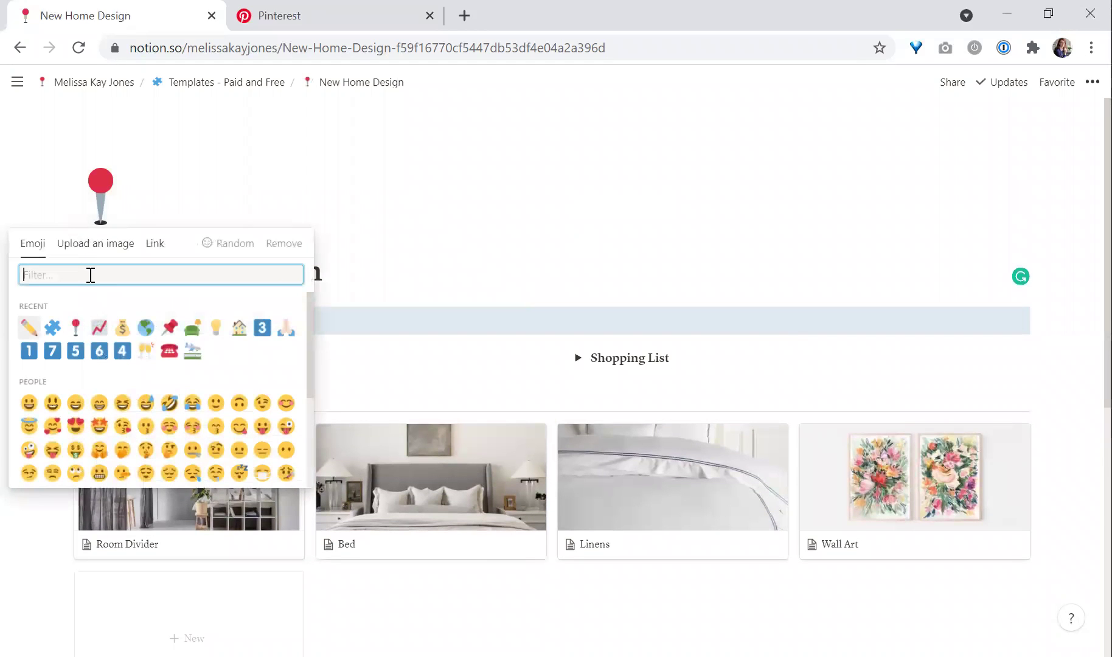
left_click(239, 329)
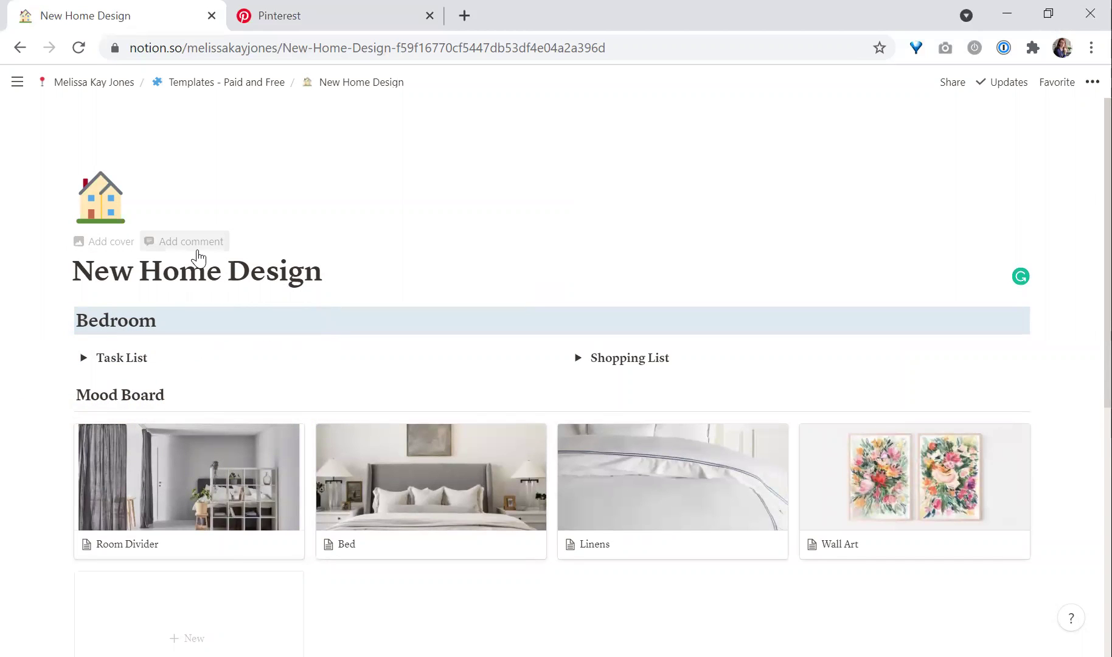
Add a page cover and replace it with the Notion Dashboard Header (1) image uploaded from the Downloads folder.
left_click(115, 244)
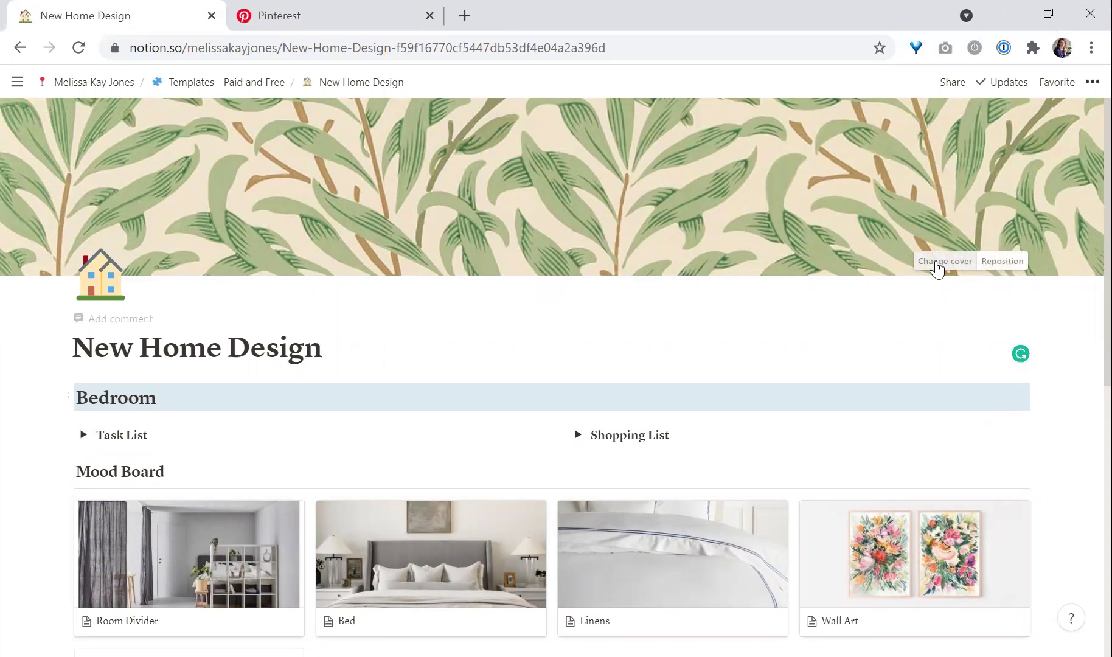
left_click(938, 268)
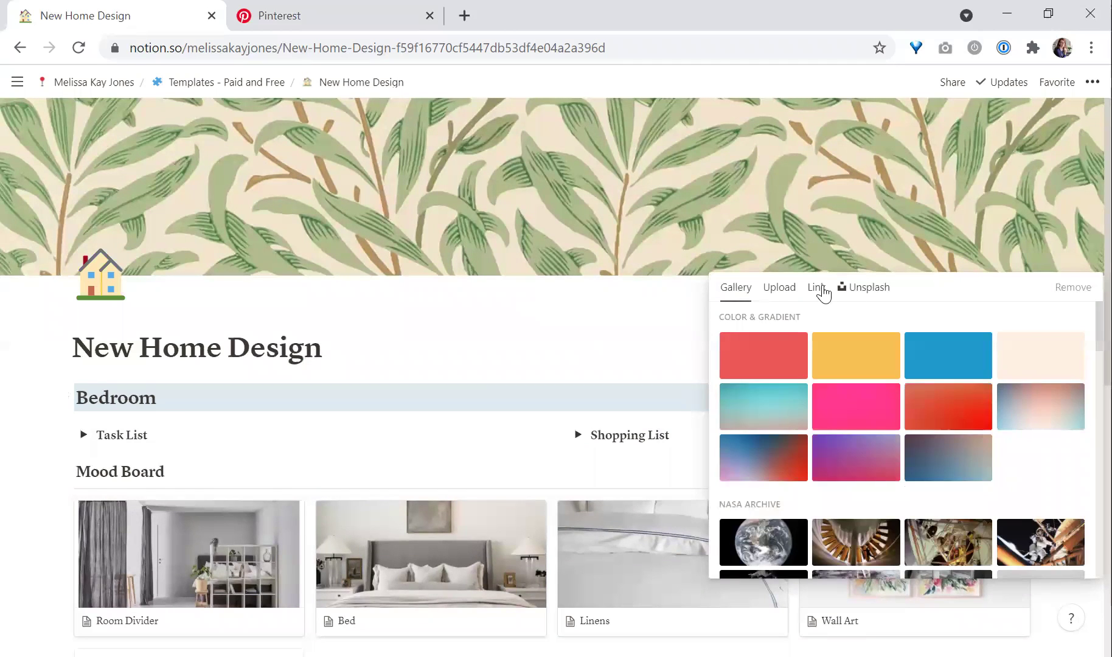
left_click(779, 293)
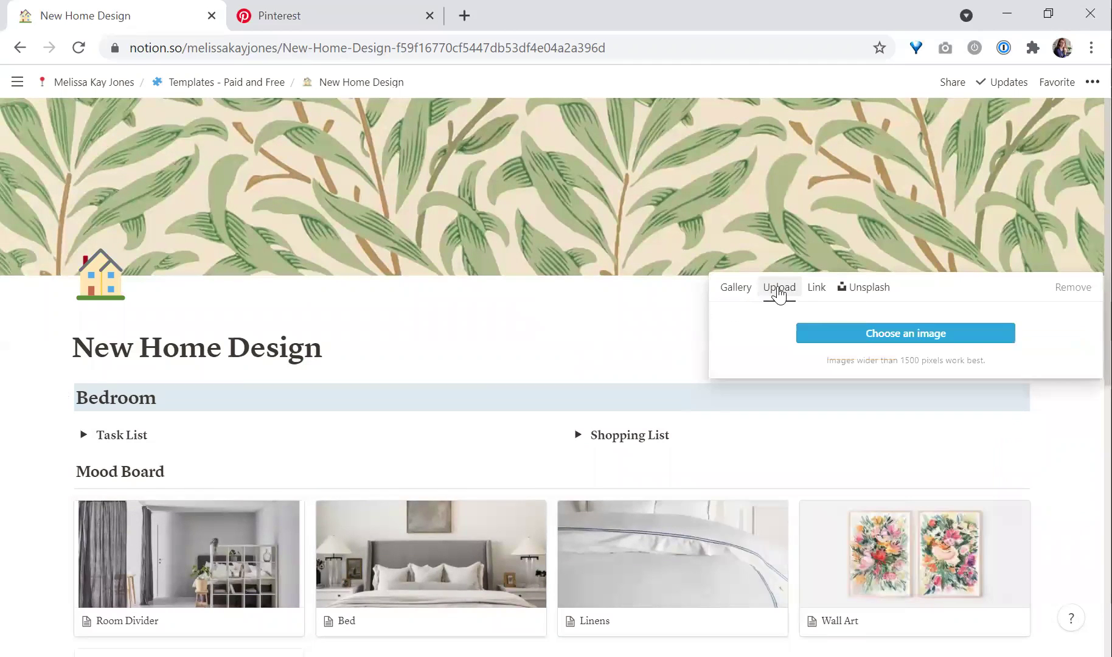
left_click(844, 335)
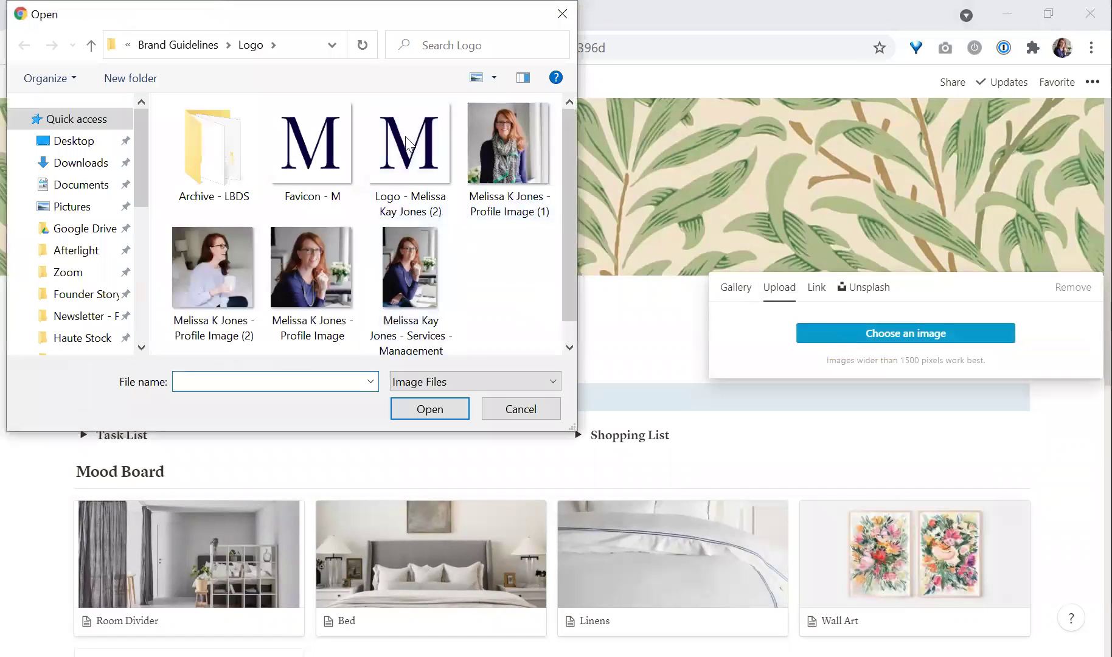
left_click(59, 164)
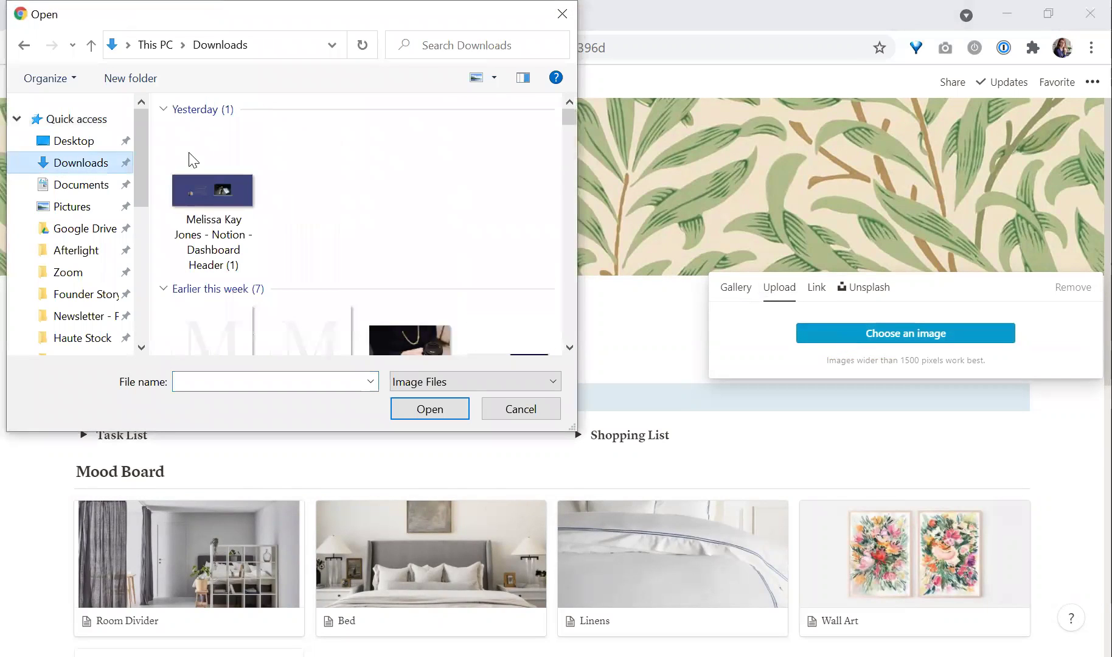
left_click(207, 190)
left_click(439, 410)
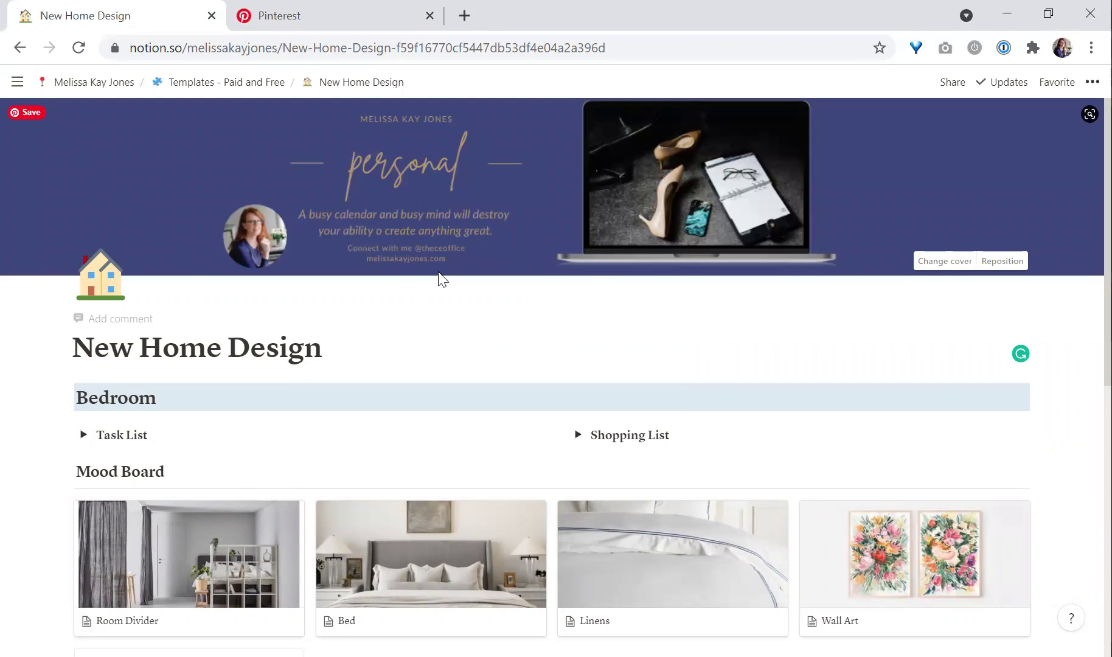
Review the page's sharing and access options, then close them without changes.
scroll(556, 365, "down", 1)
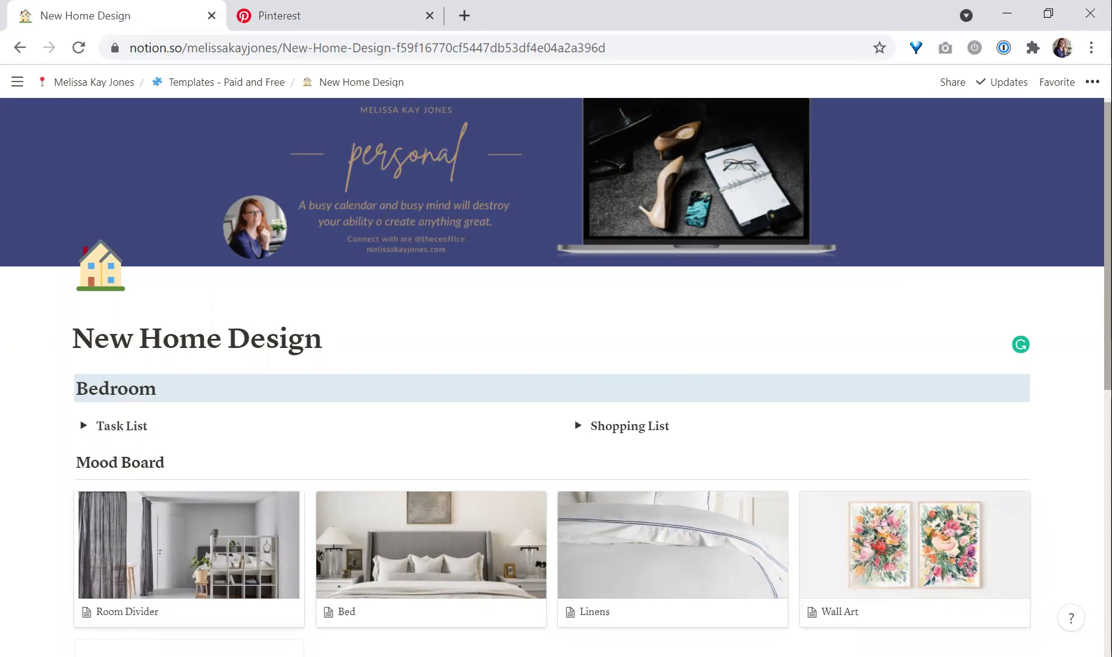
left_click(945, 87)
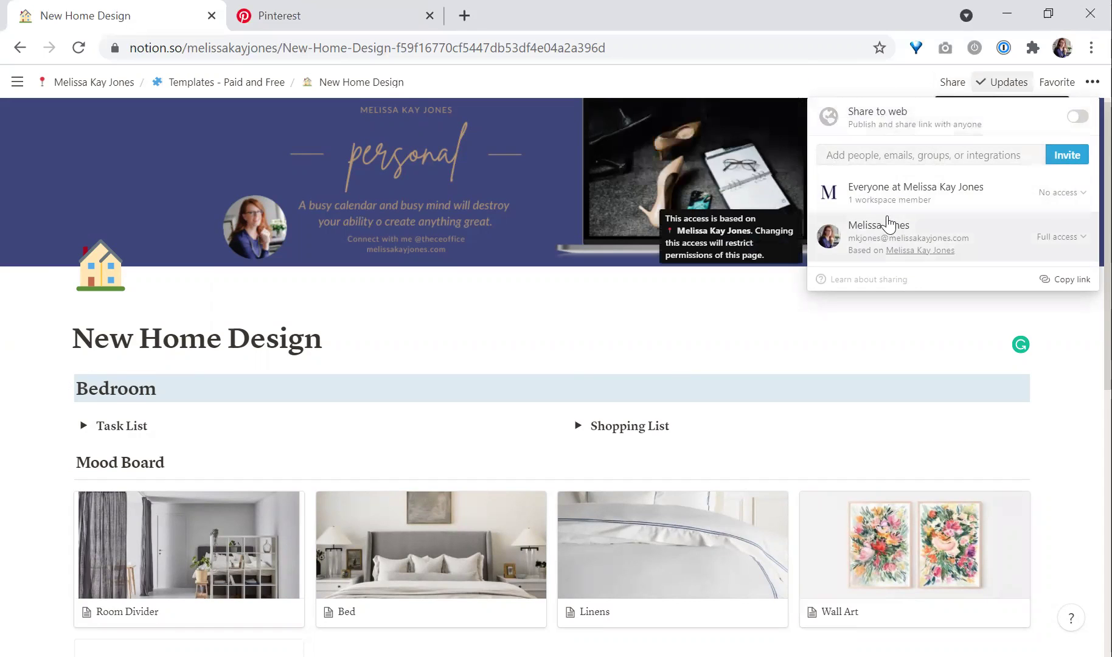
left_click(953, 88)
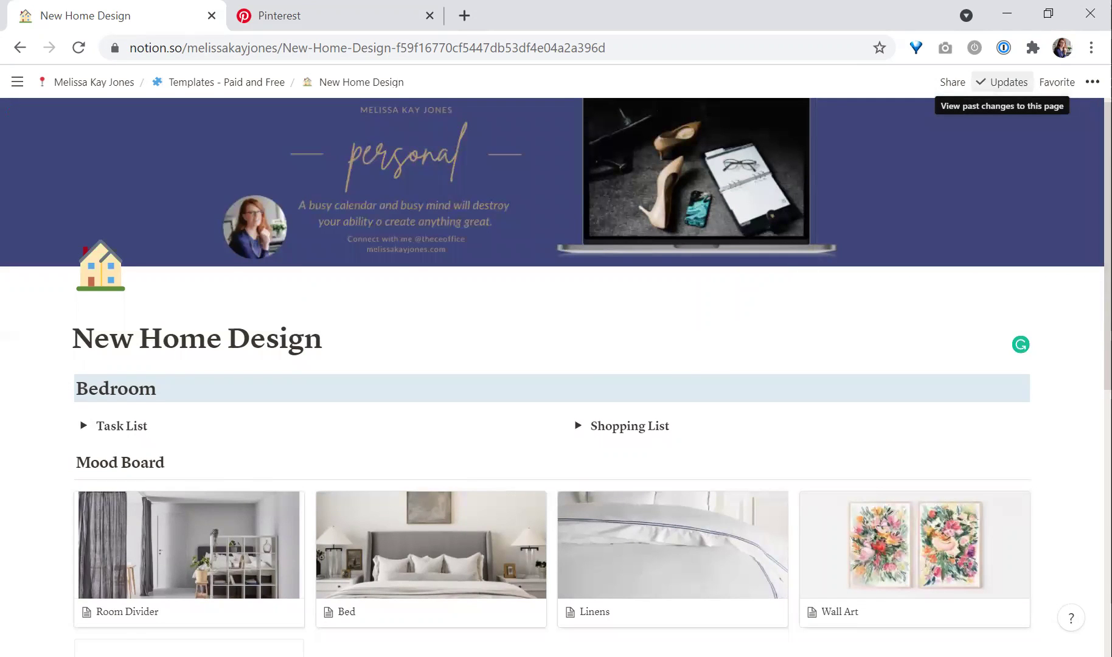
Add the to-dos "Measure wall for art" and "Iron linens" to the Bedroom Task List, collapse it, and check the Shopping List.
scroll(107, 274, "down", 3)
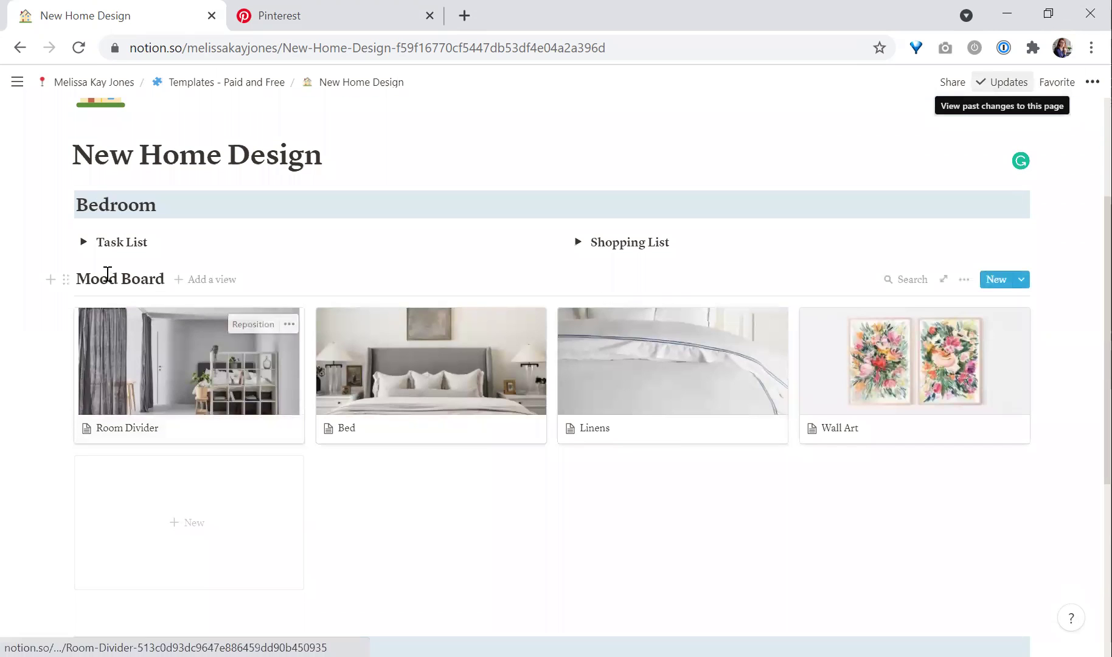
left_click(83, 242)
left_click(130, 274)
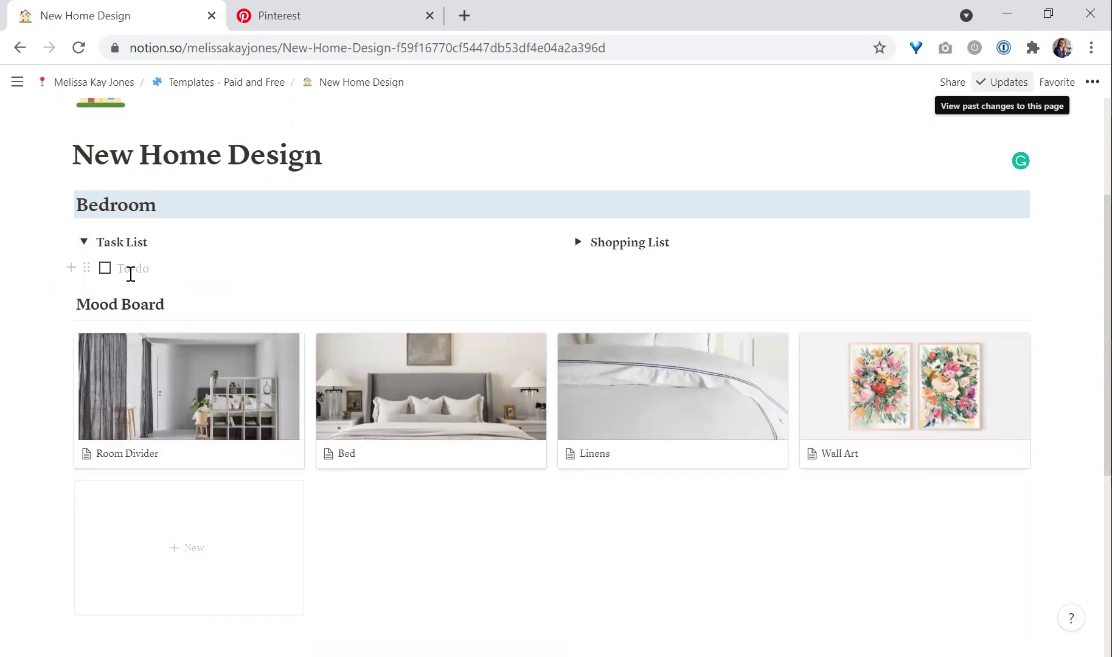
type("Measure wall for art")
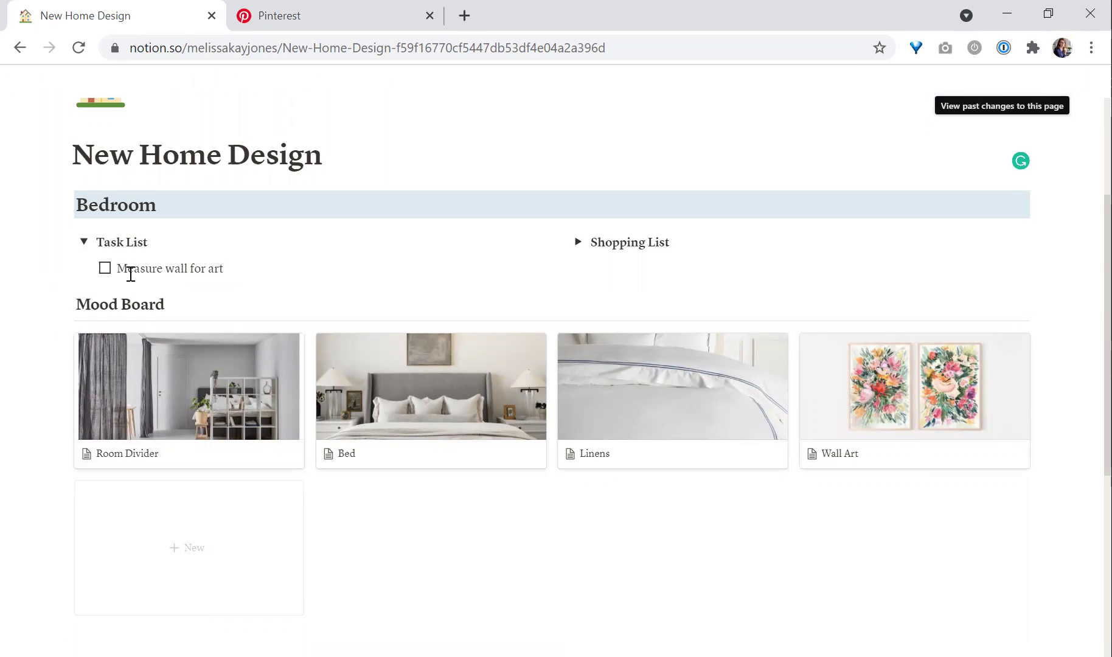
key("Return")
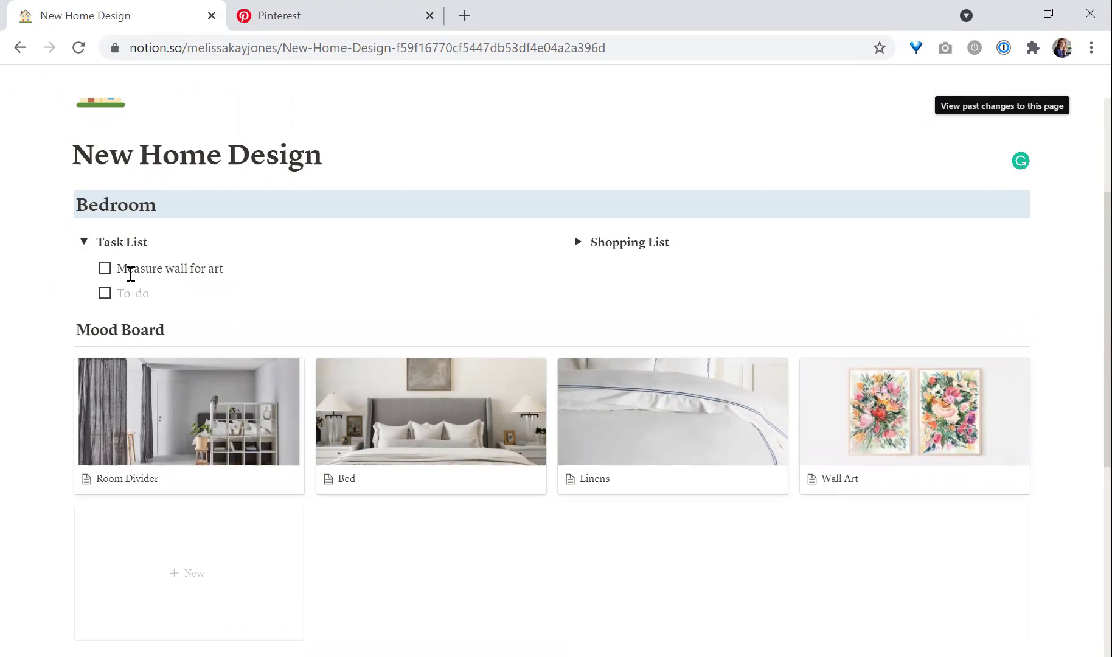
type("Iron linens")
left_click(84, 246)
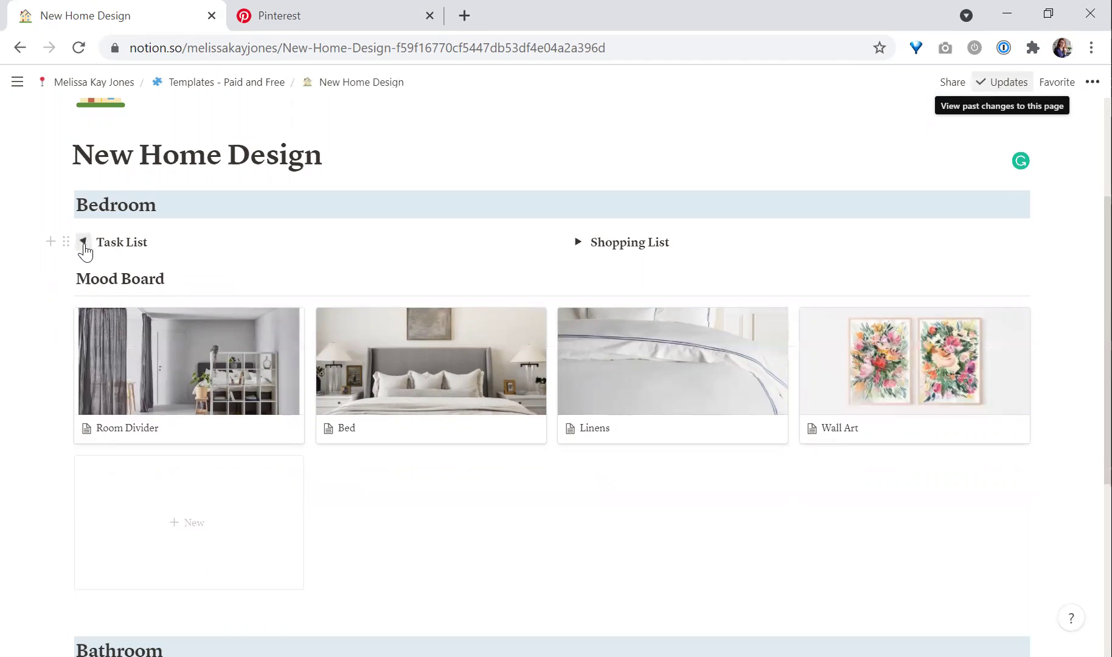
left_click(578, 243)
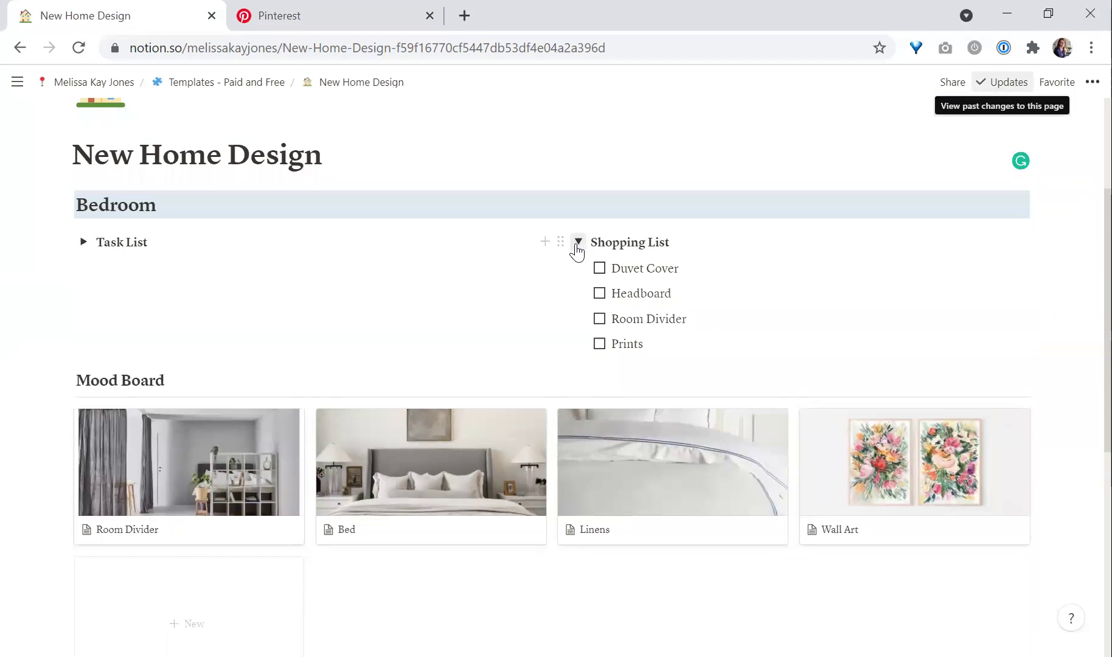
left_click(578, 244)
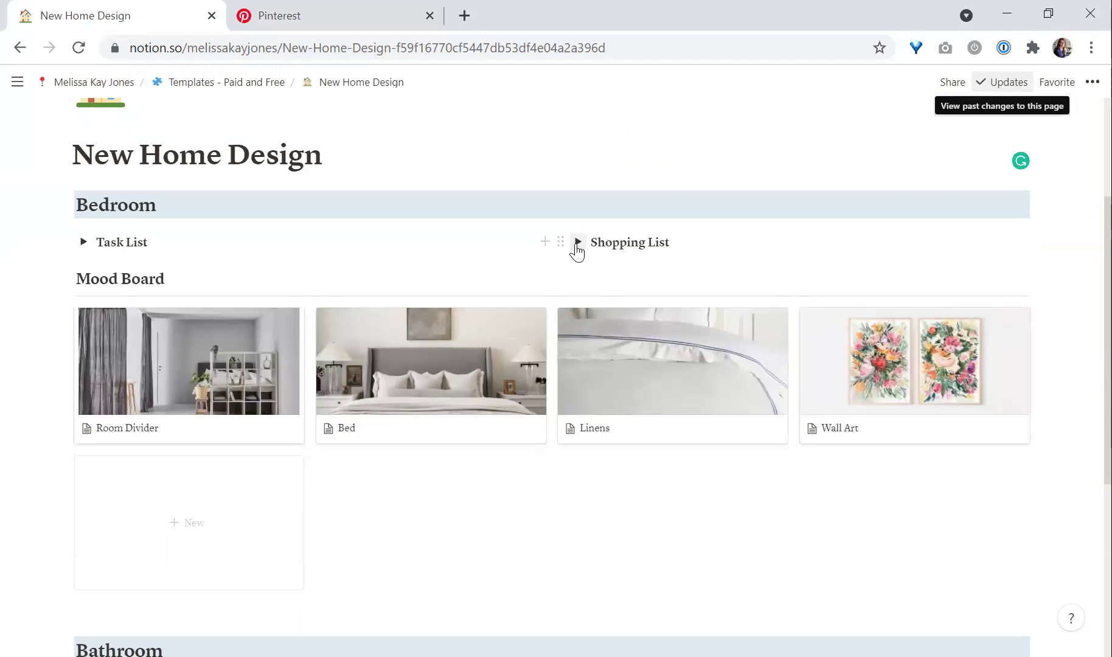
In the Room Divider card, change the Tags property type to Select and assign it a new IKEA option.
left_click(170, 359)
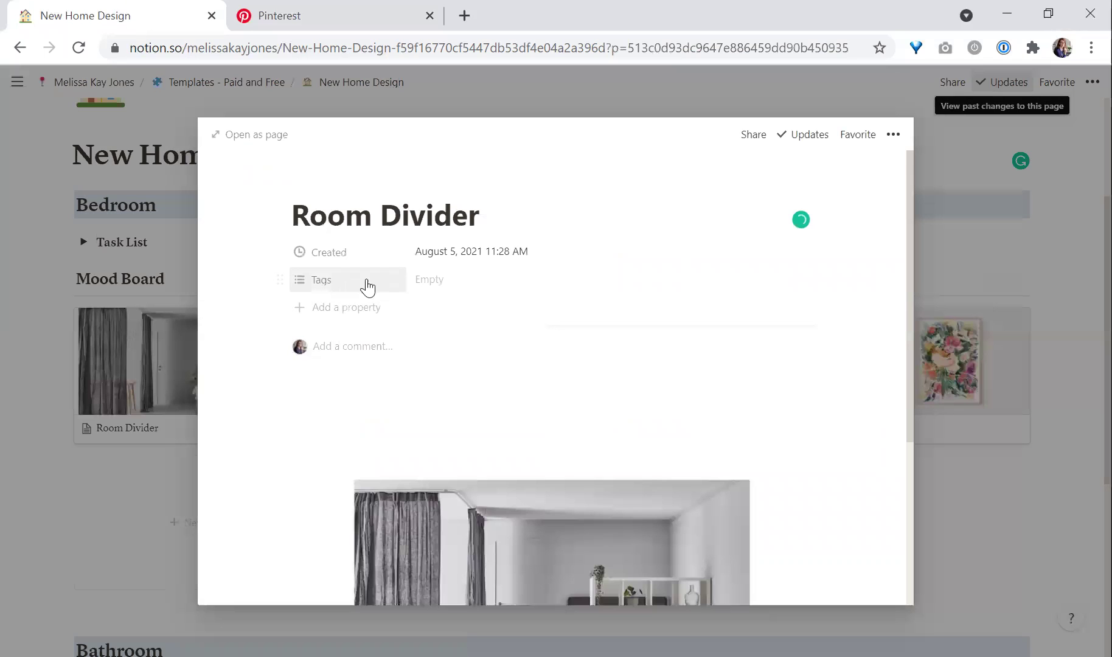
left_click(373, 286)
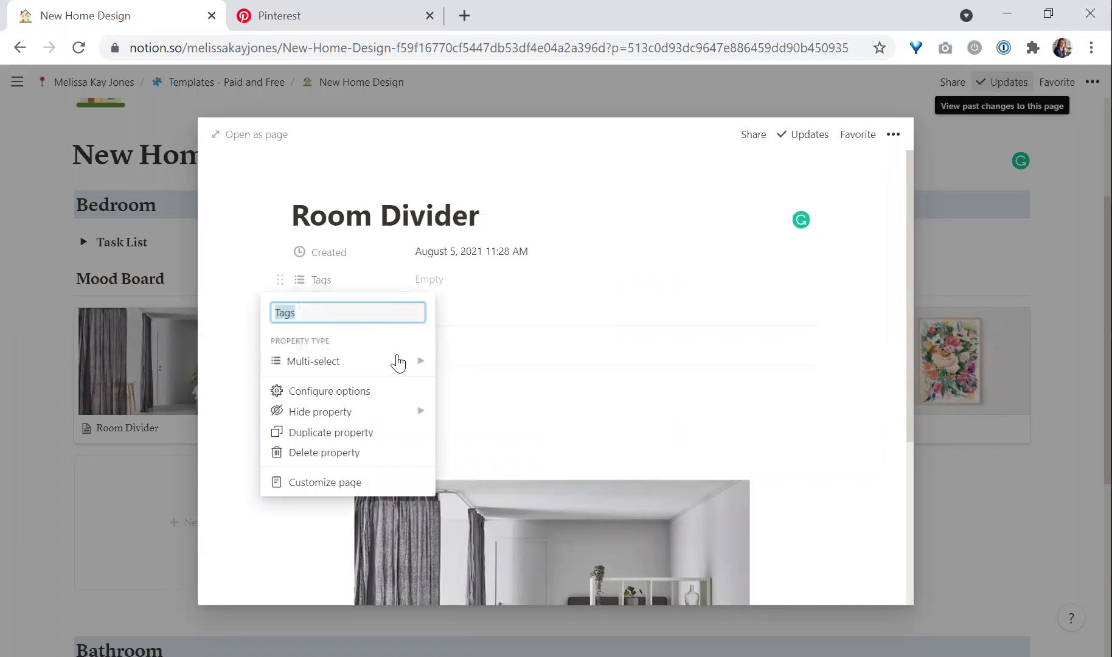
mouse_move(410, 367)
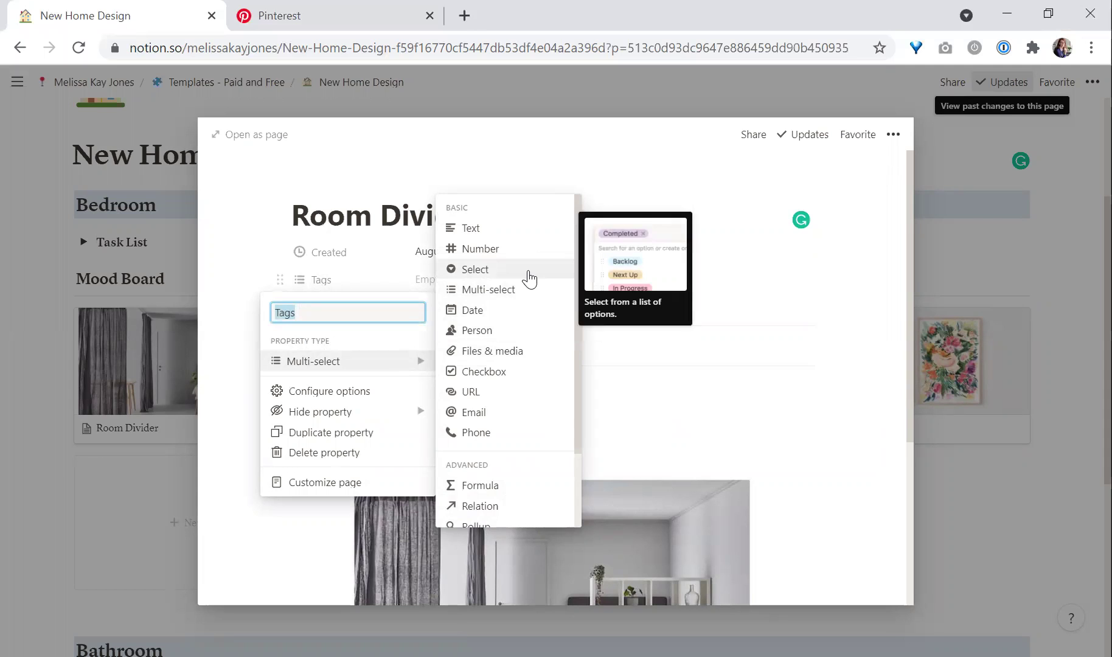
left_click(529, 278)
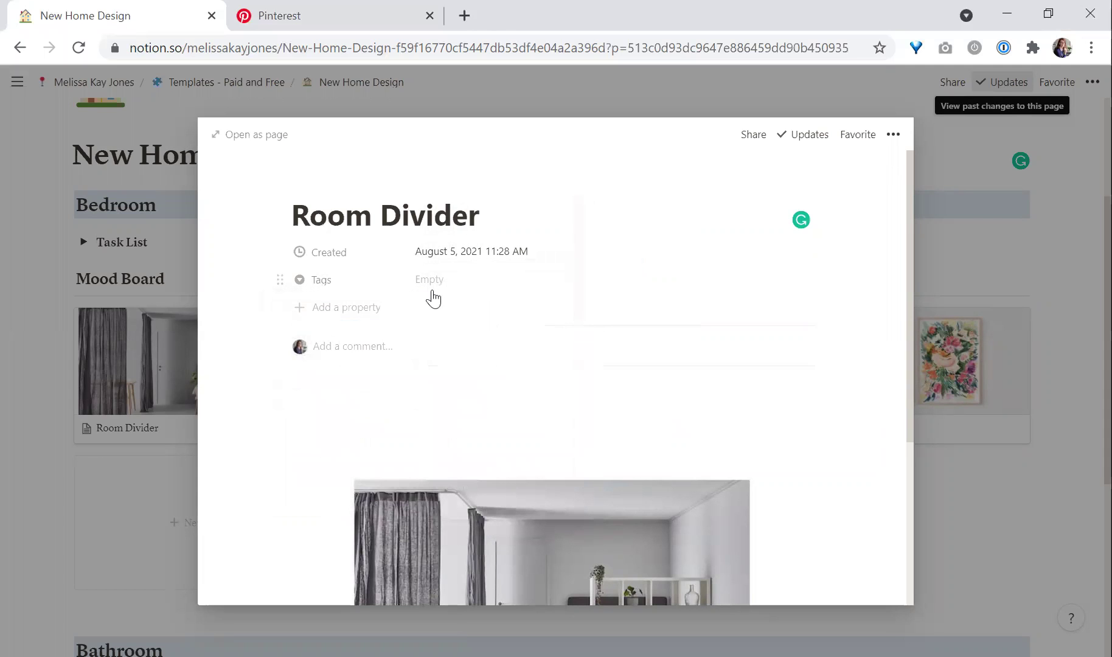
left_click(434, 280)
type("IKEA")
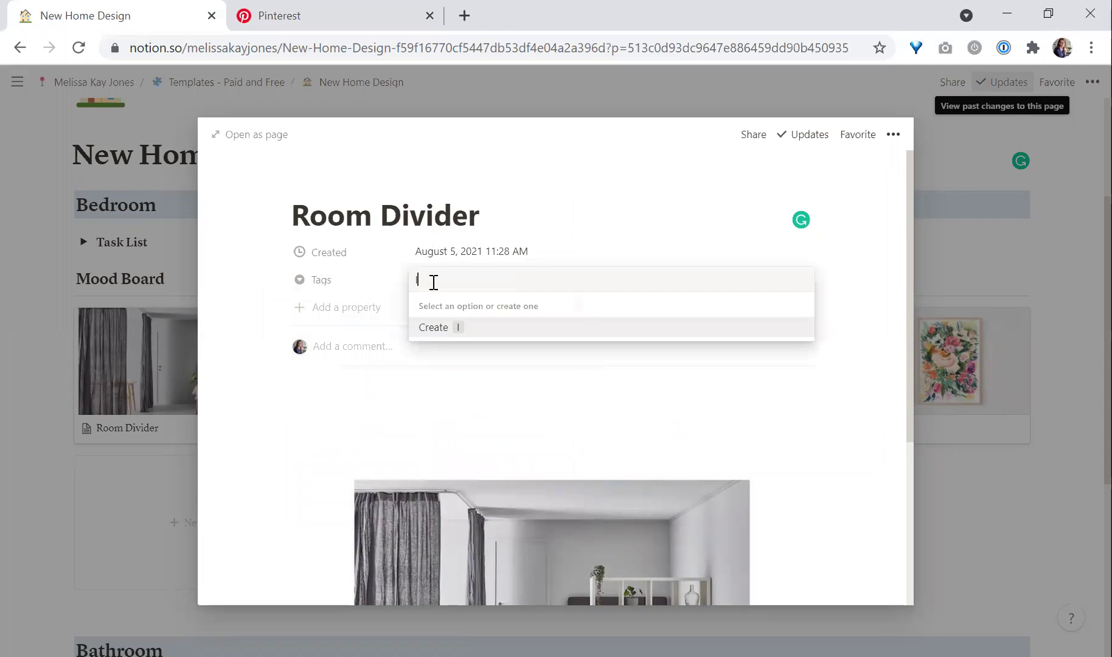
key("Return")
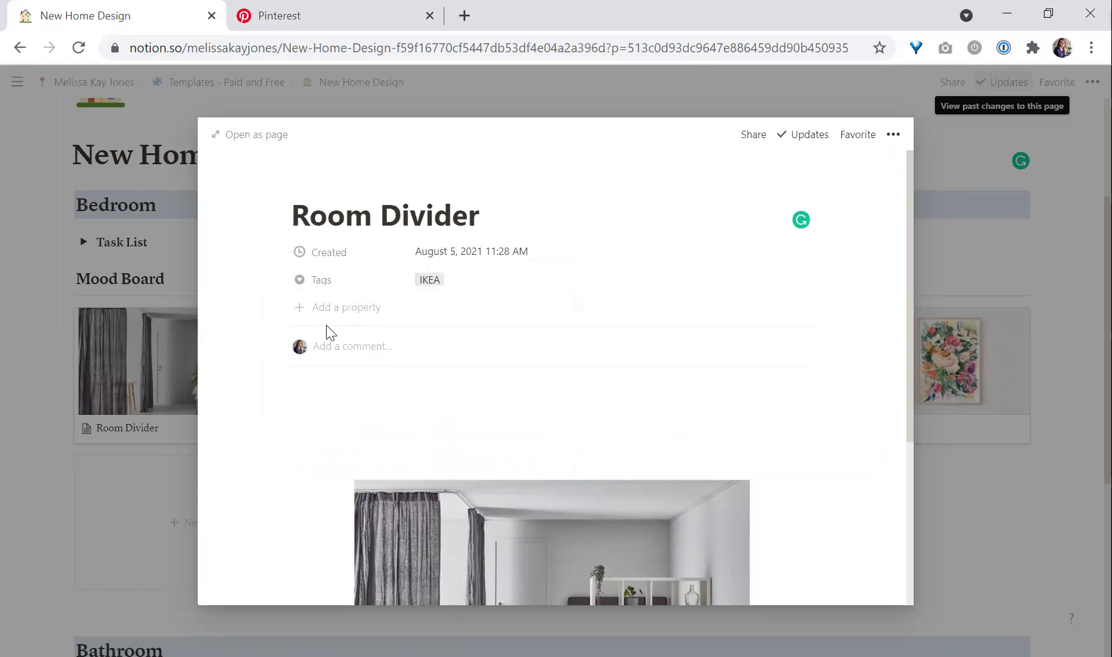
Add a Number property to the Room Divider card with the value 80, format it as US Dollar, and close the card.
left_click(362, 309)
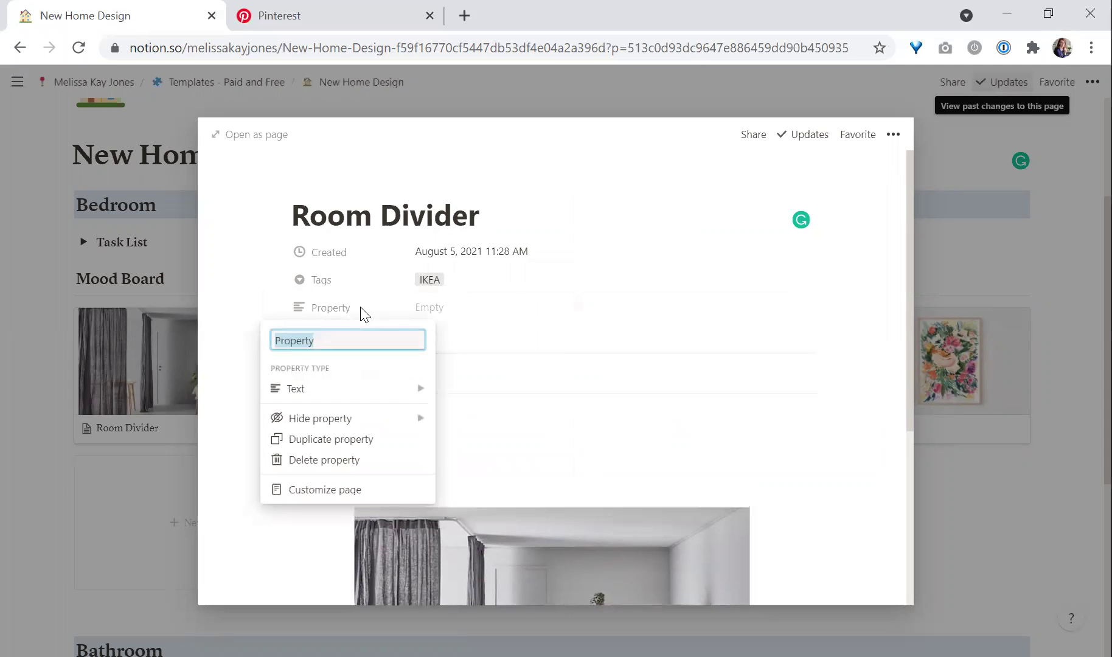
mouse_move(405, 398)
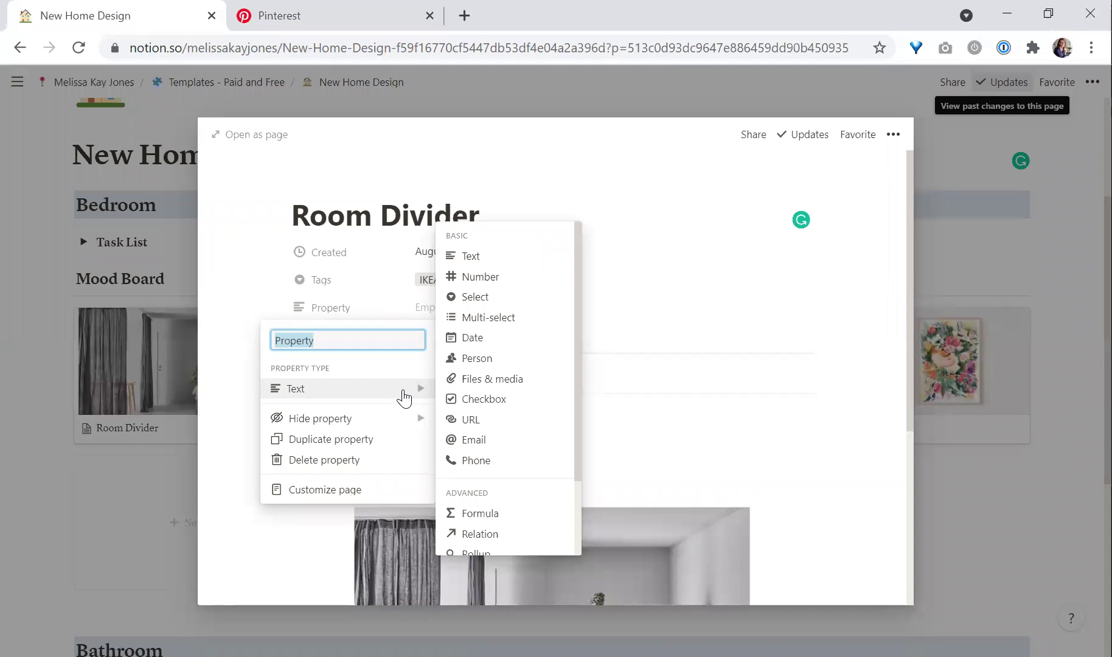
left_click(499, 287)
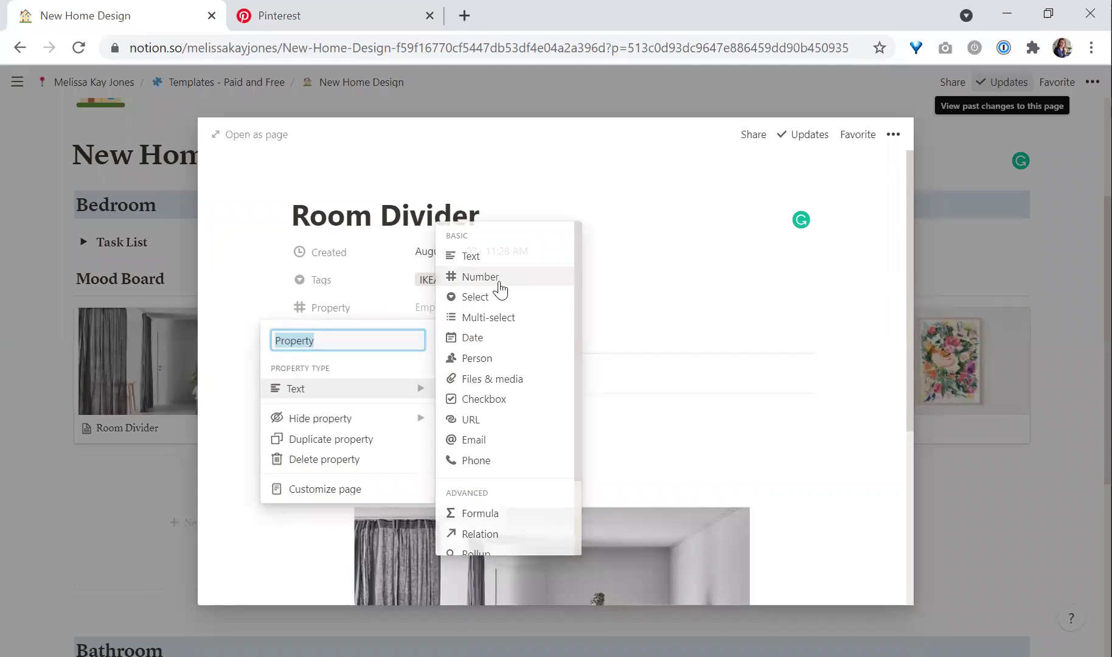
left_click(455, 309)
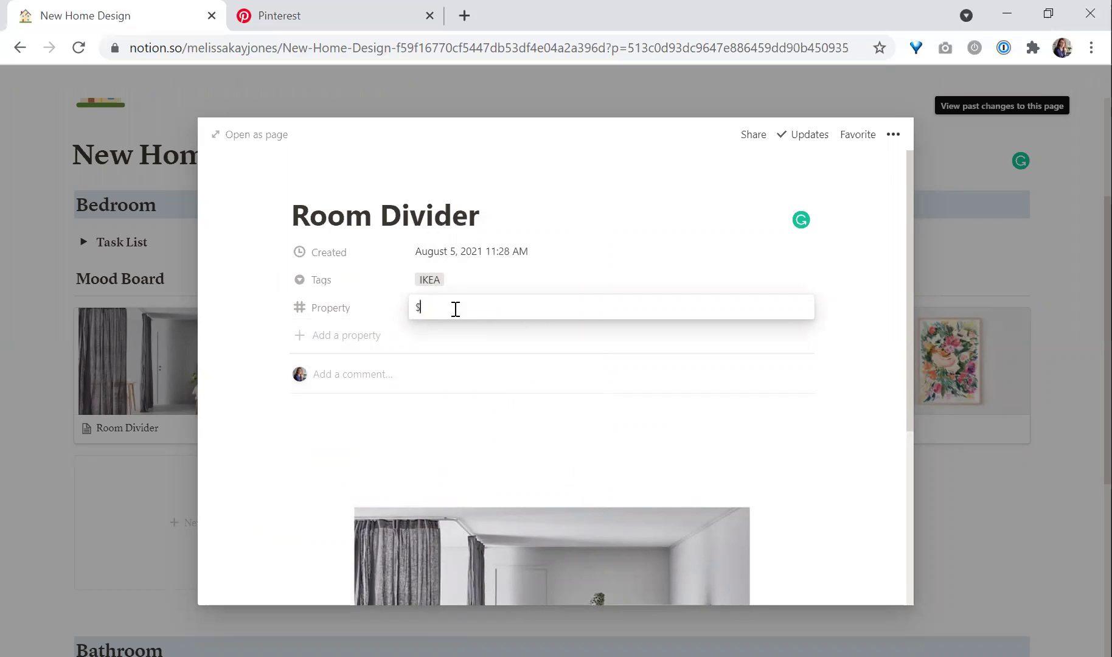
key("Return")
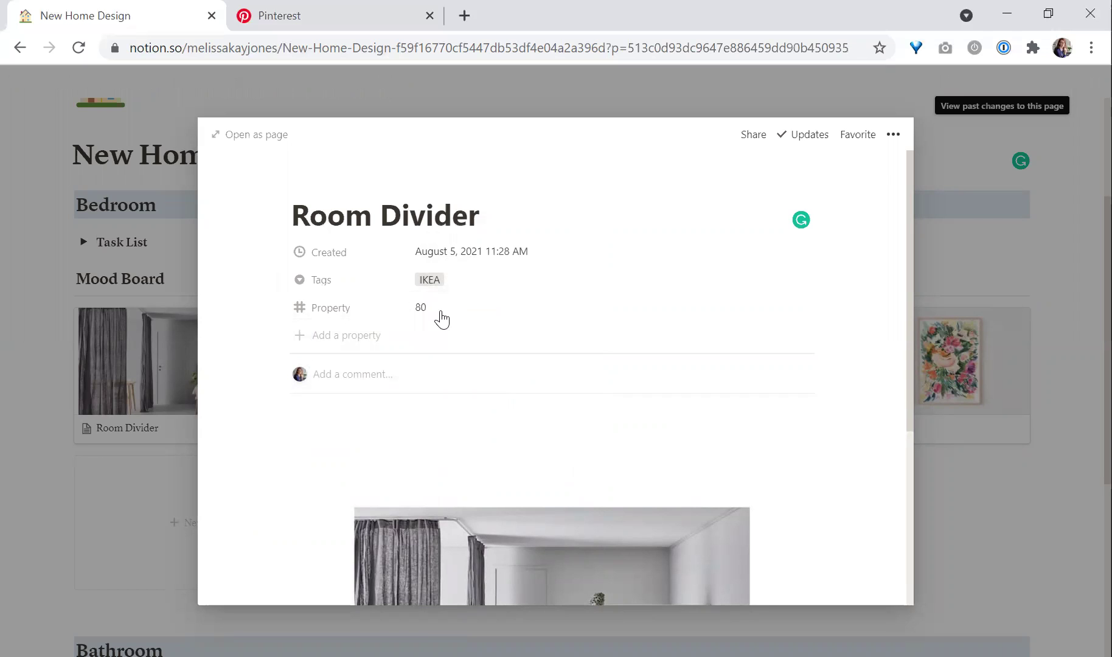
left_click(801, 306)
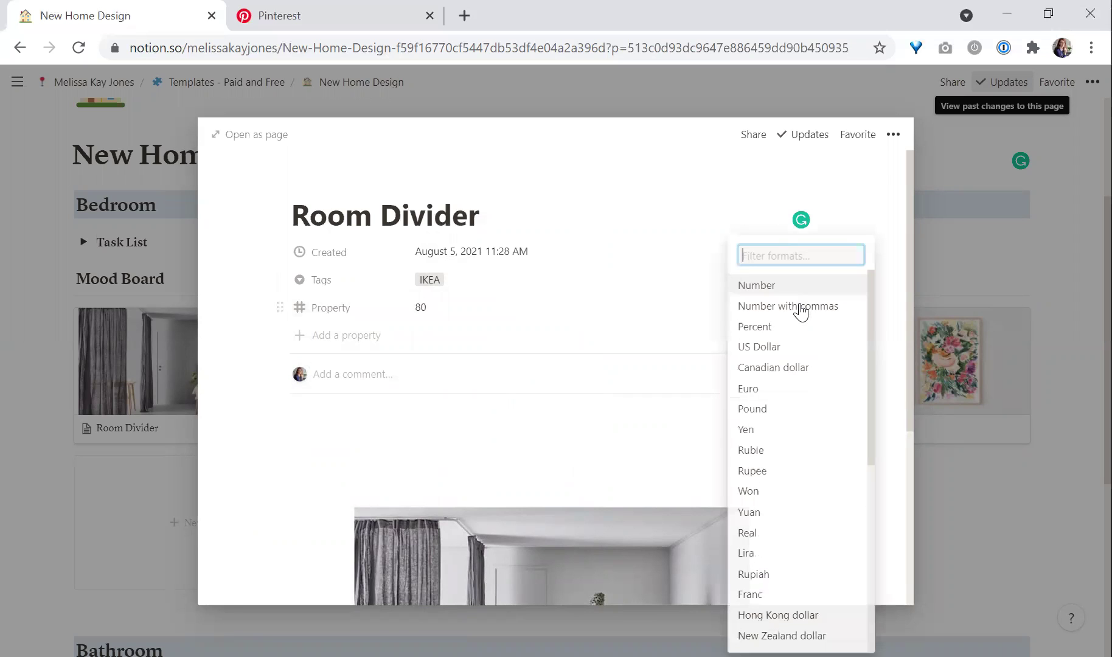
left_click(776, 345)
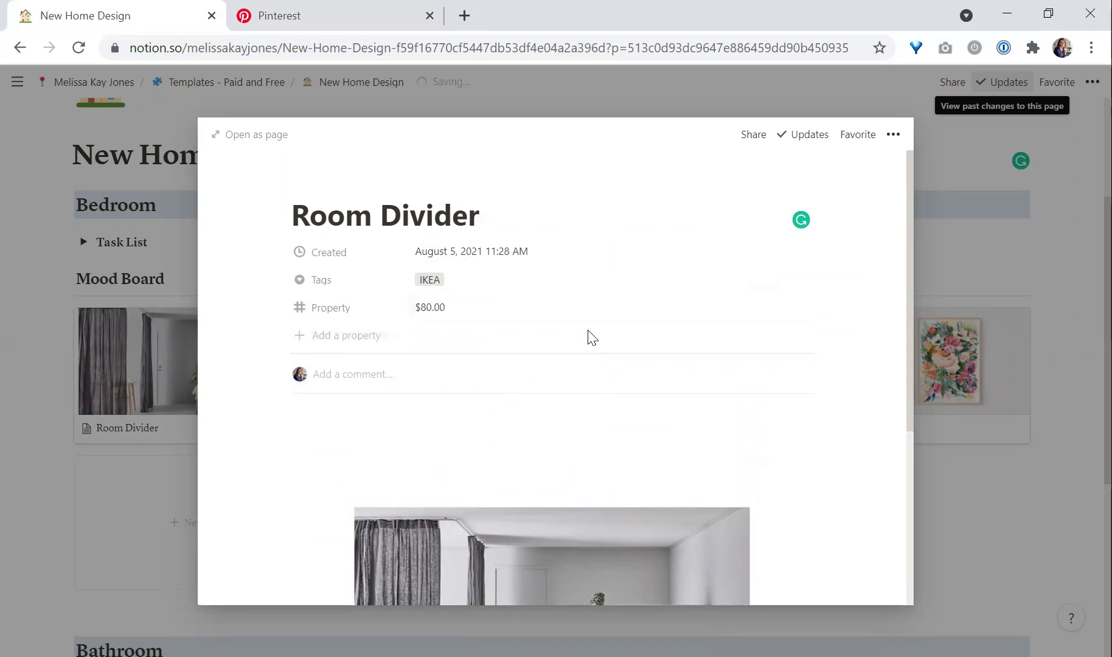
left_click(1054, 267)
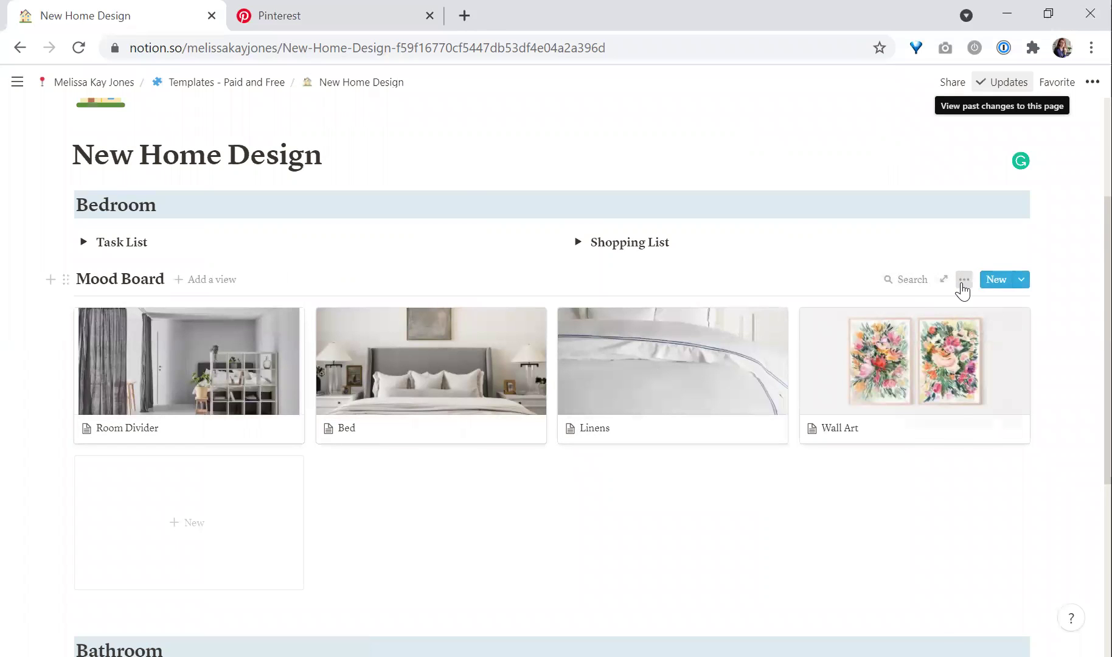
Show the Tags and Property fields on the Mood Board gallery cards.
left_click(963, 281)
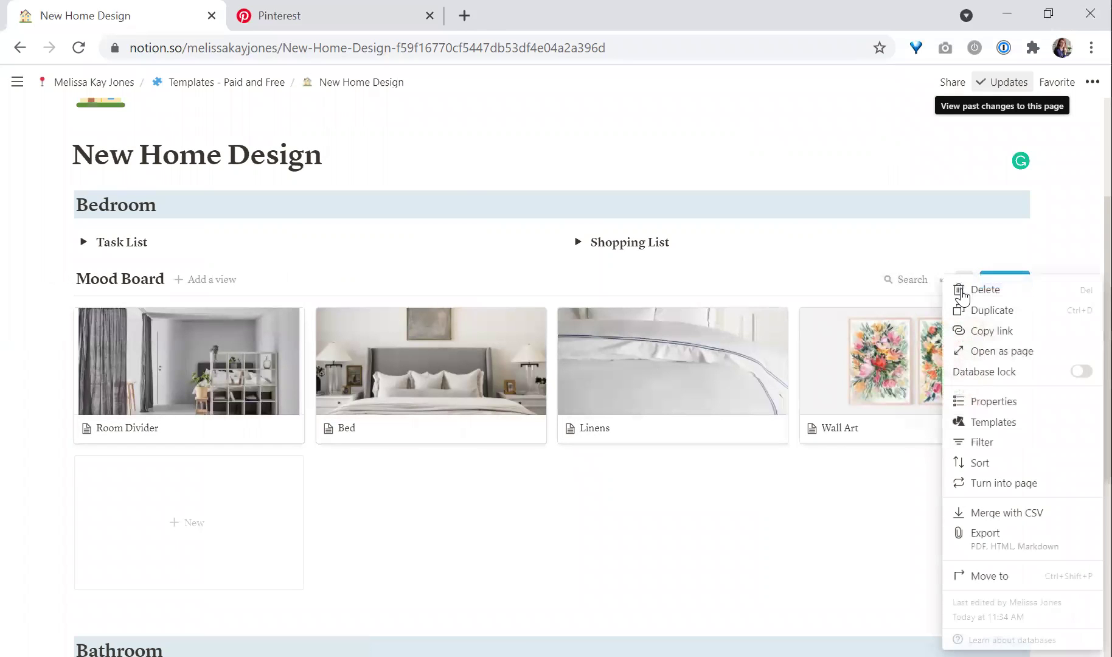
left_click(997, 405)
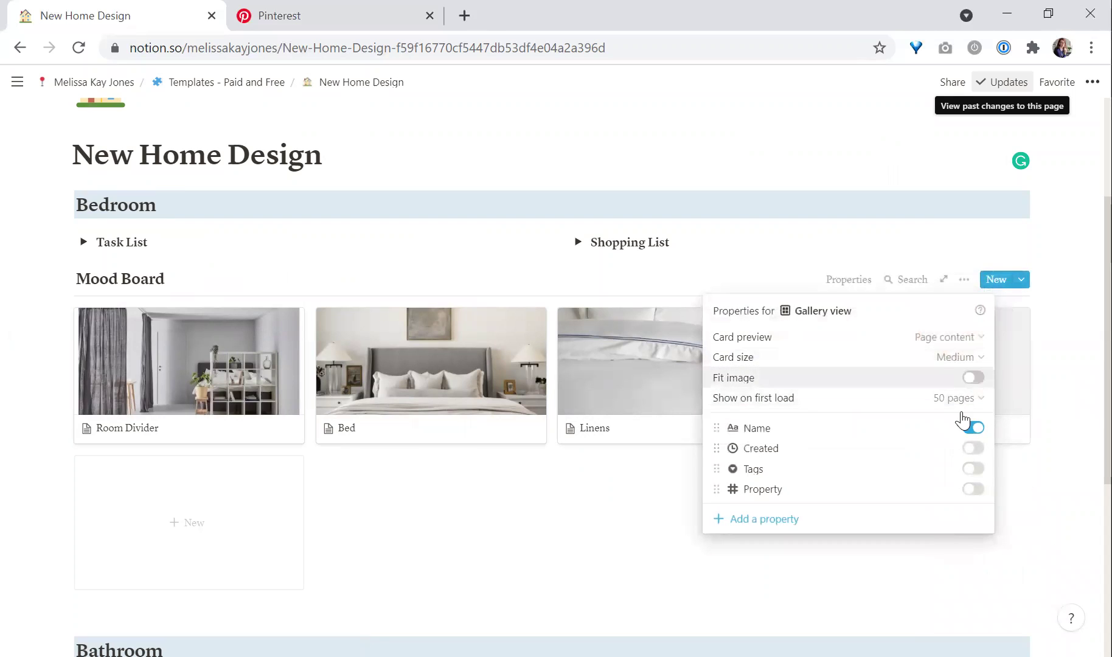
left_click(974, 473)
left_click(973, 490)
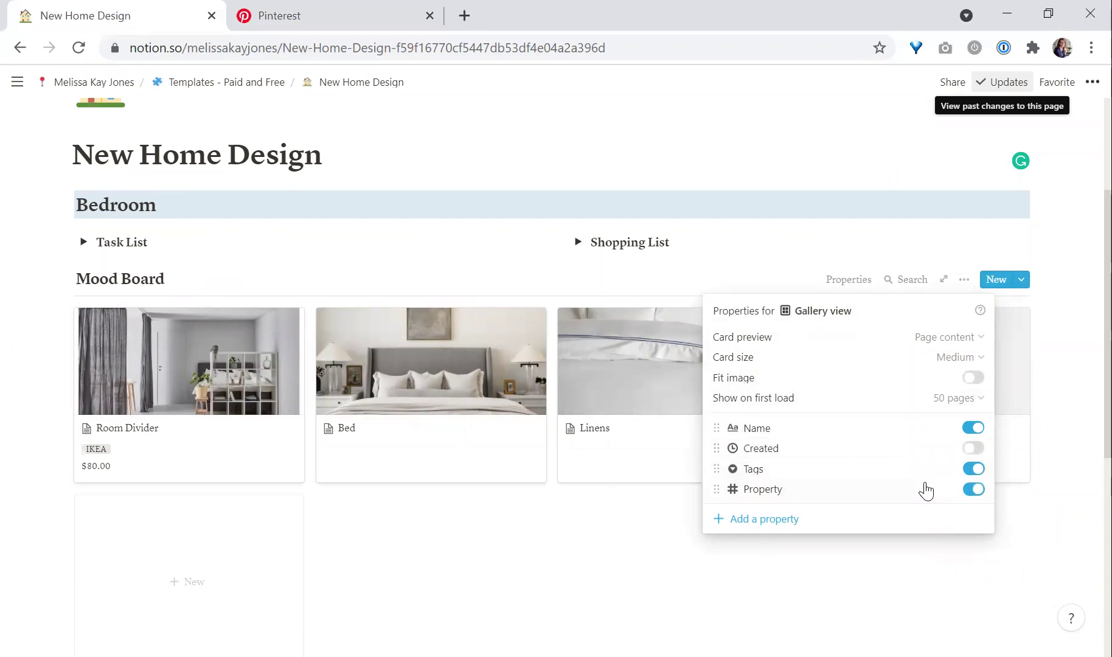
Rename the Mood Board's Tags property to Store and close the property settings.
left_click(760, 477)
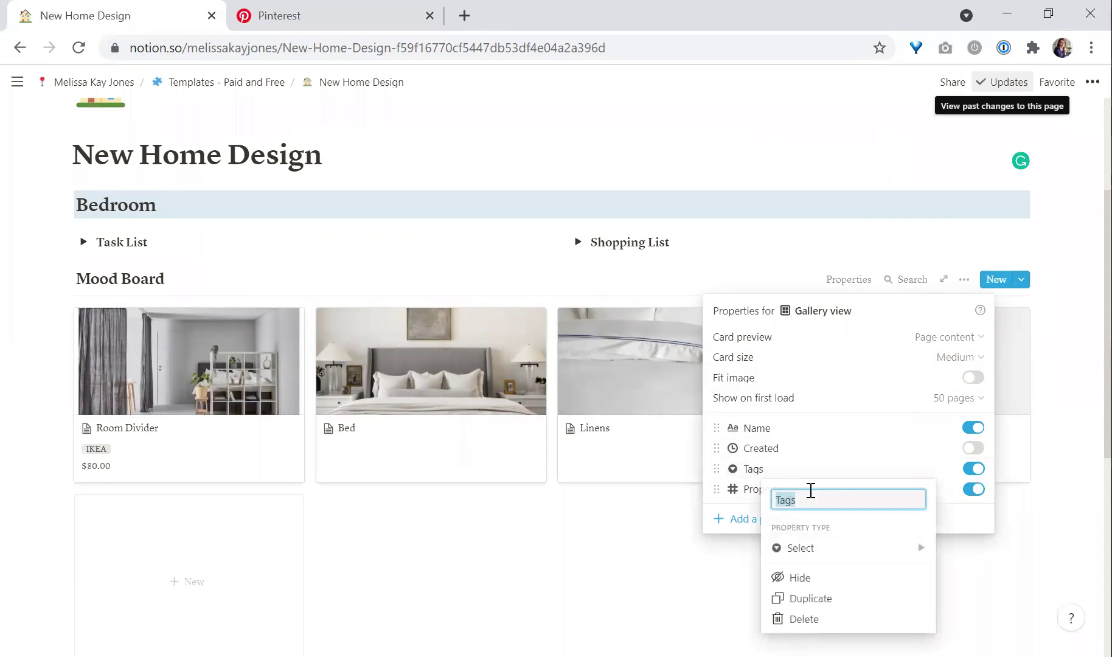
type("Store")
key("Return")
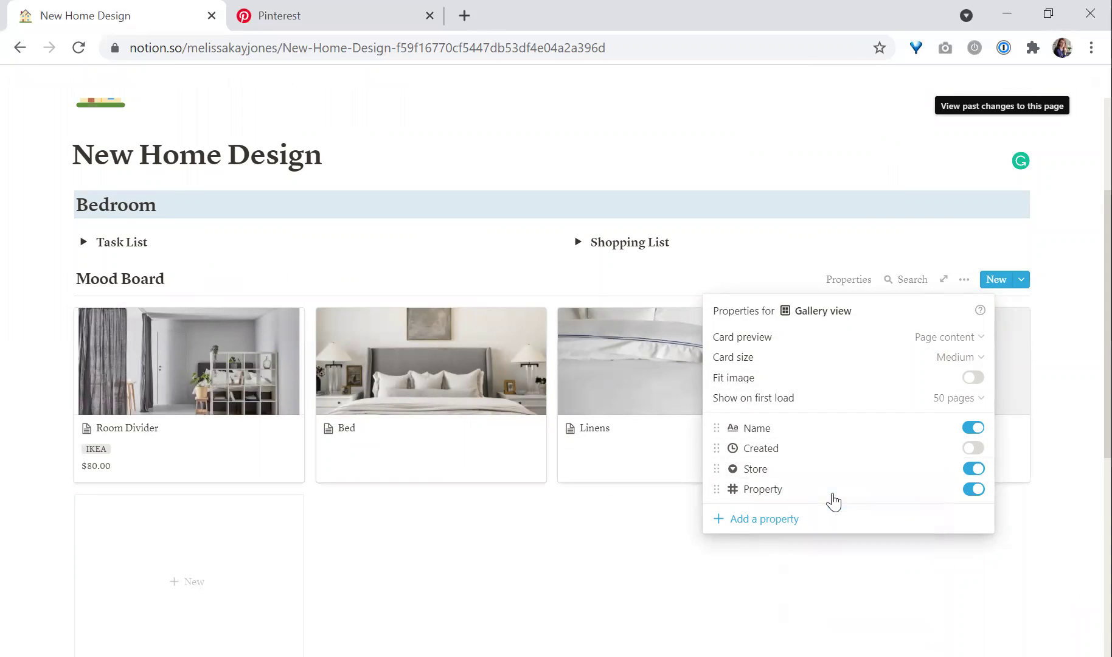
left_click(193, 285)
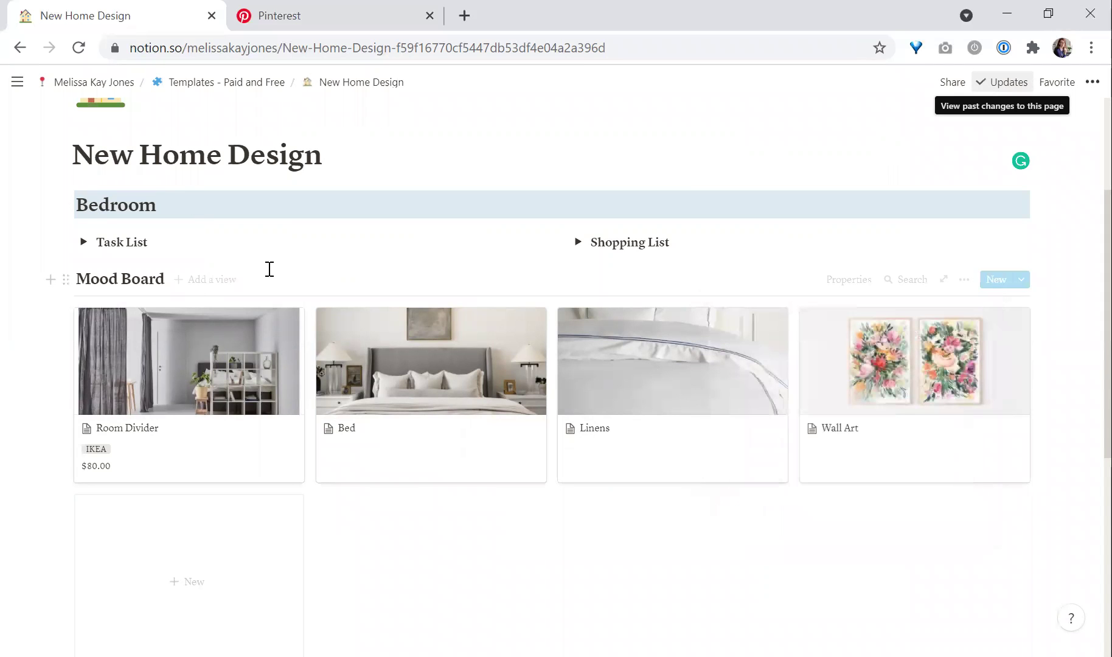
Add a Table view named "Shopping List" to the Mood Board and calculate the Sum of its Property column.
left_click(208, 280)
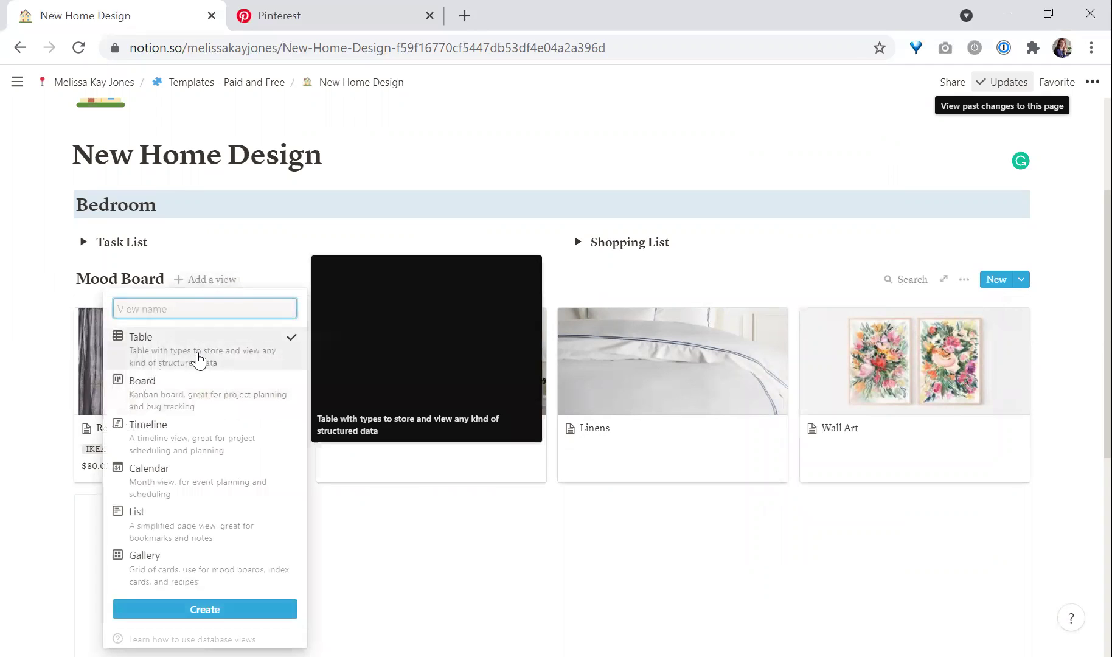
type("Shopping List")
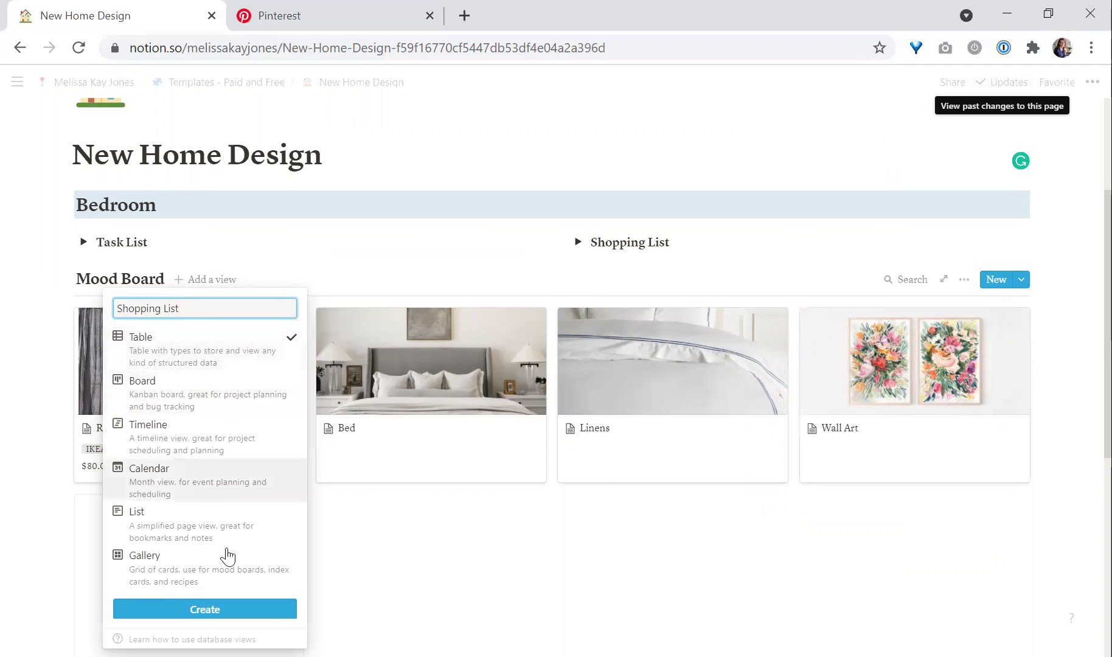
left_click(207, 610)
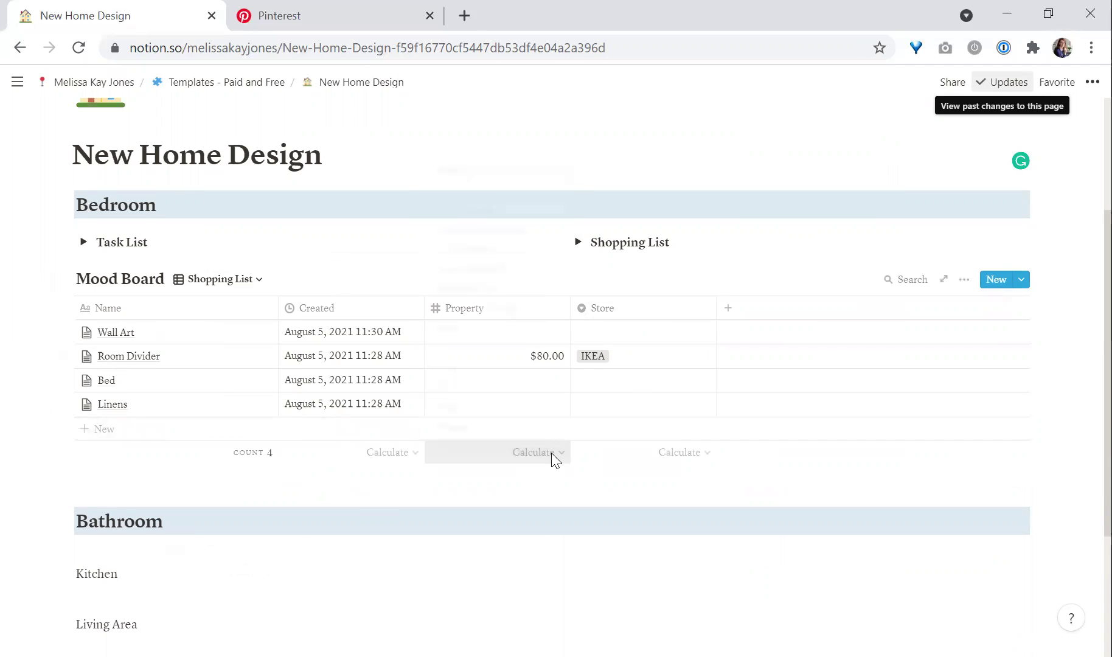
left_click(550, 453)
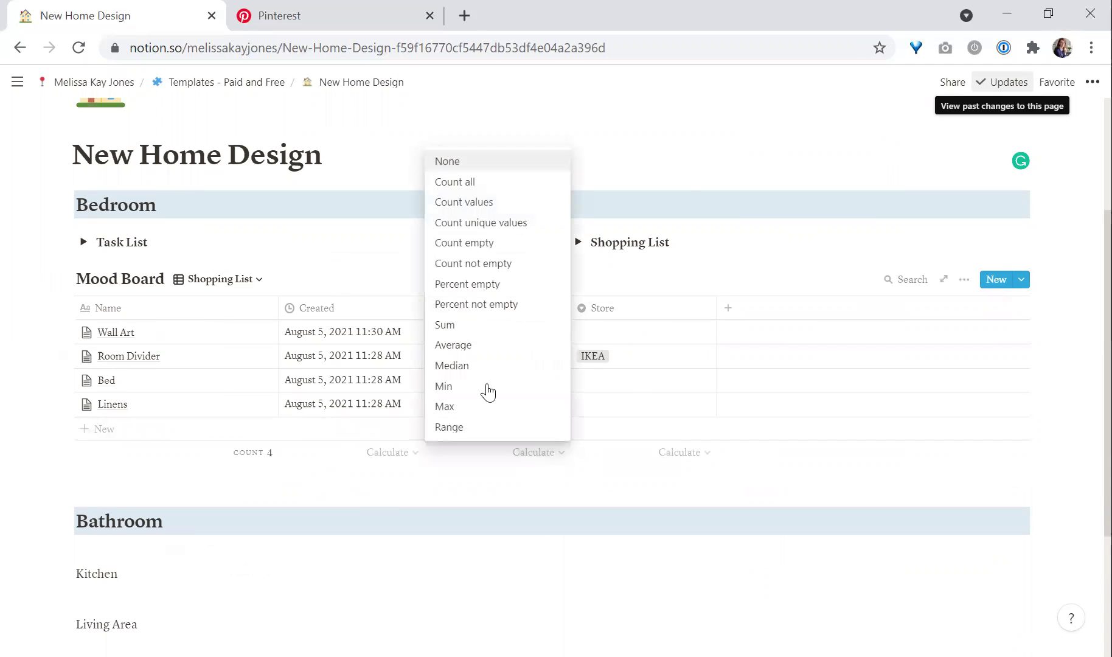
left_click(461, 324)
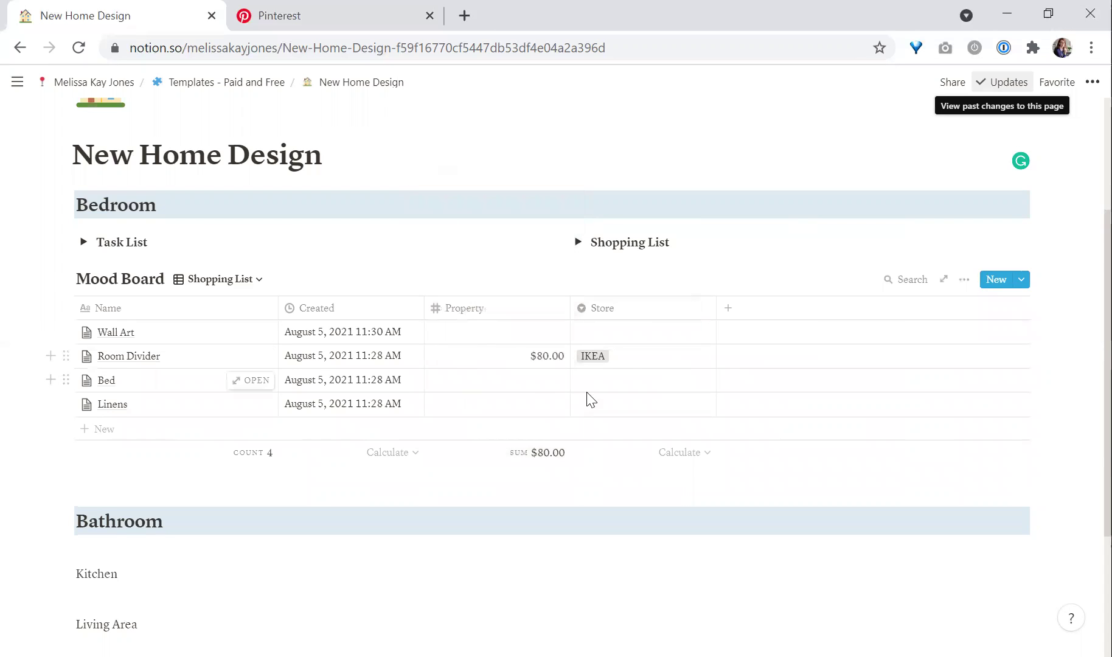
Enter Property prices of 50 for Wall Art, 750 for Bed and 150 for Linens in the Shopping List table.
left_click(534, 334)
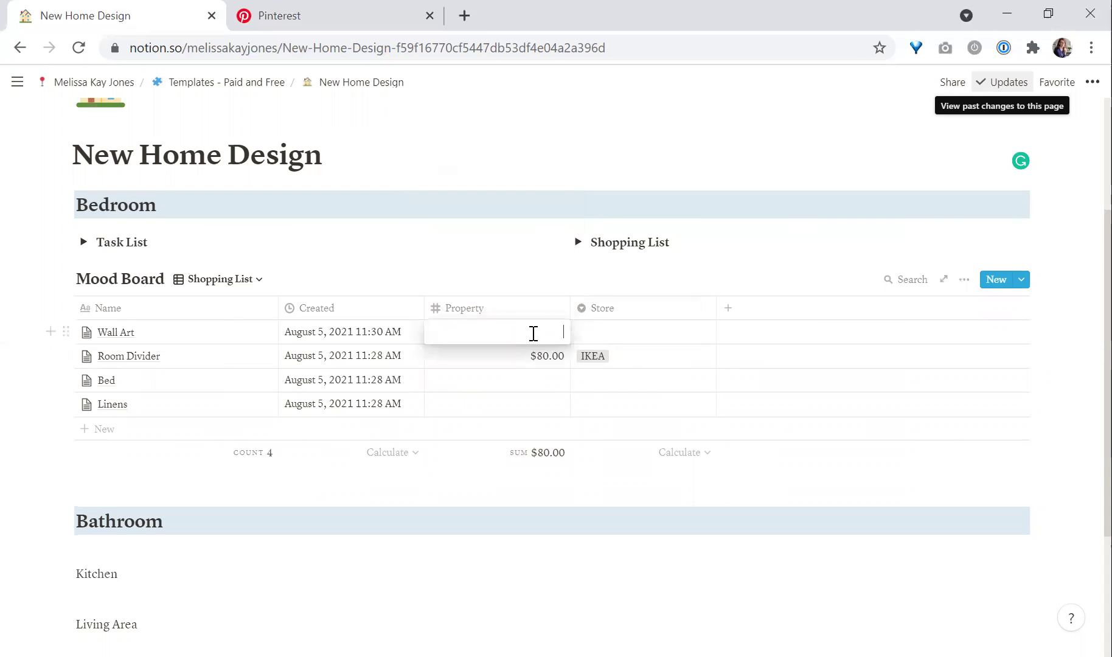
type("50")
key("Return")
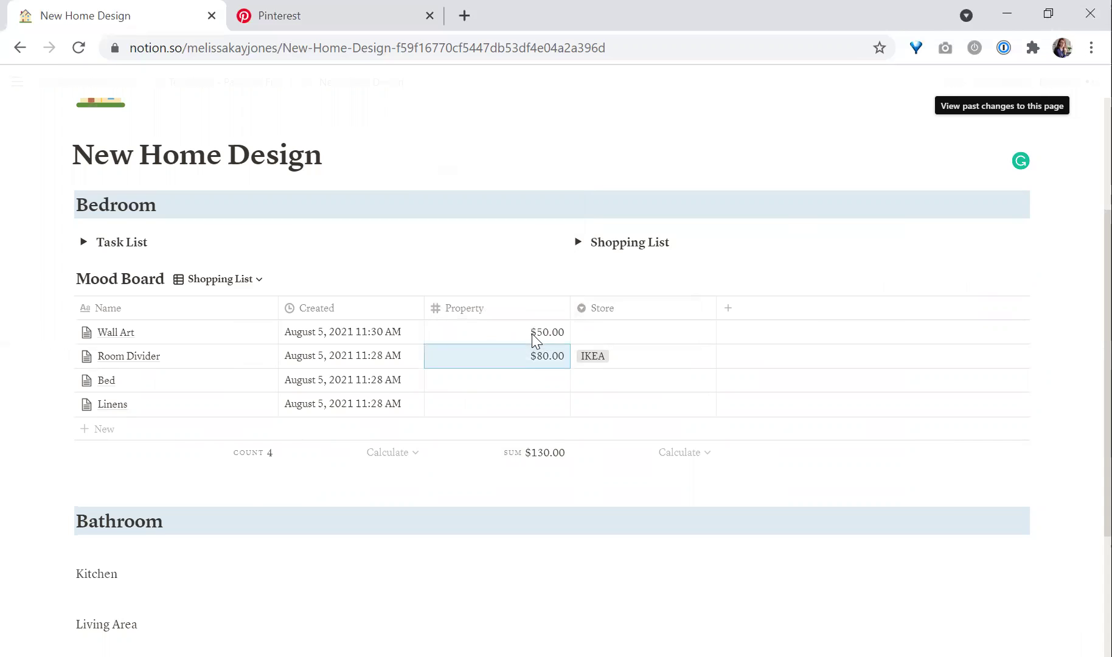
left_click(532, 387)
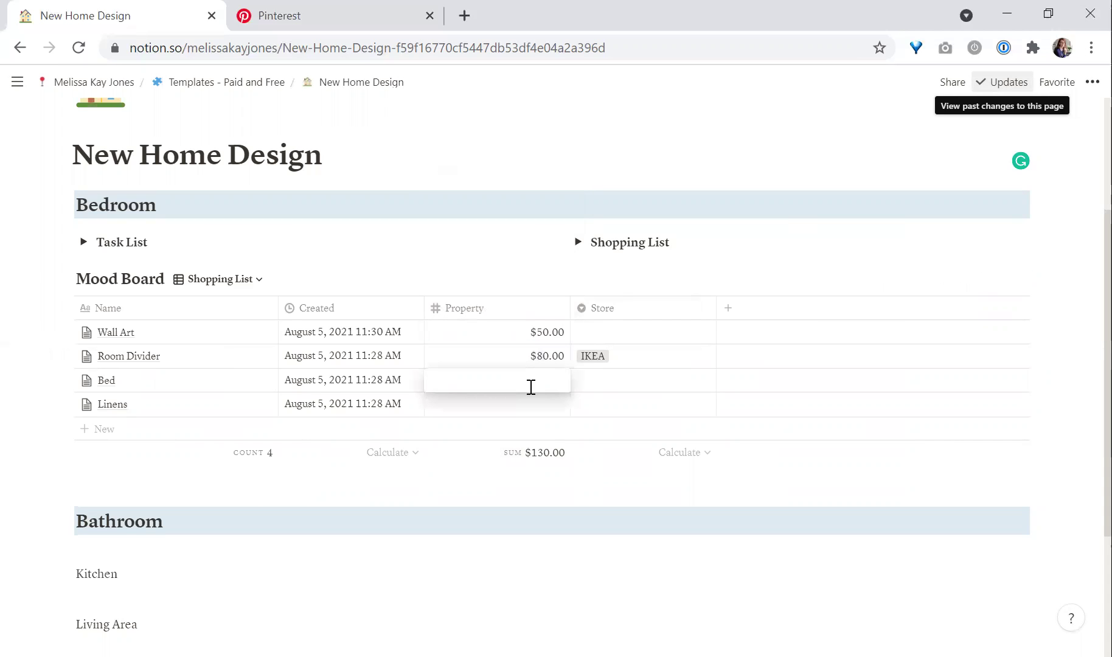
type("750")
key("Return")
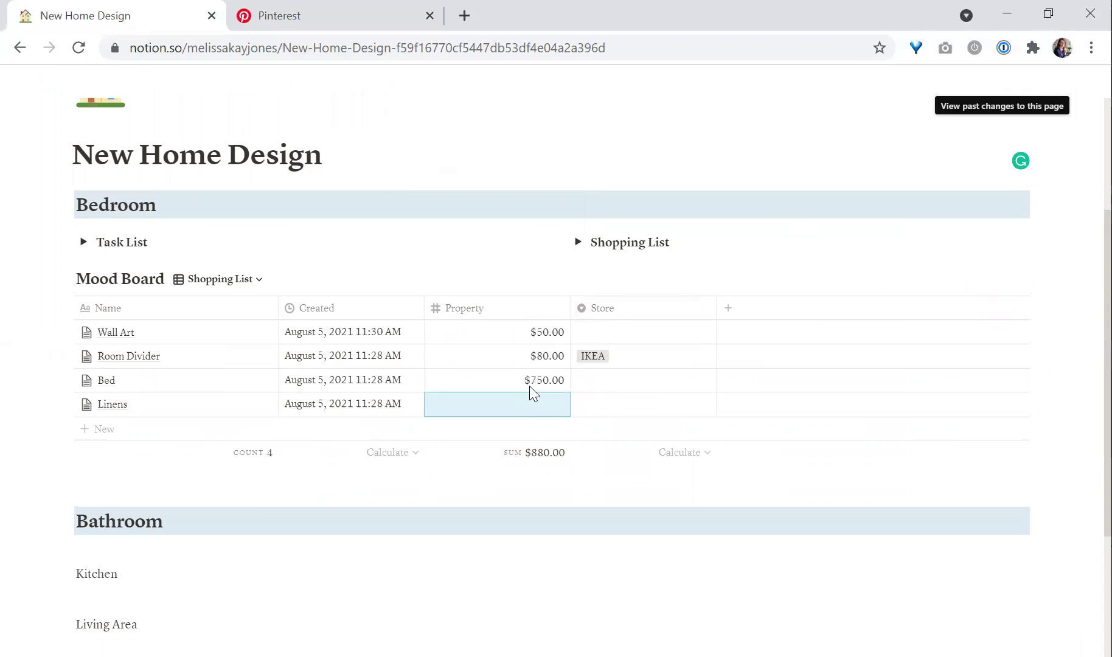
type("150")
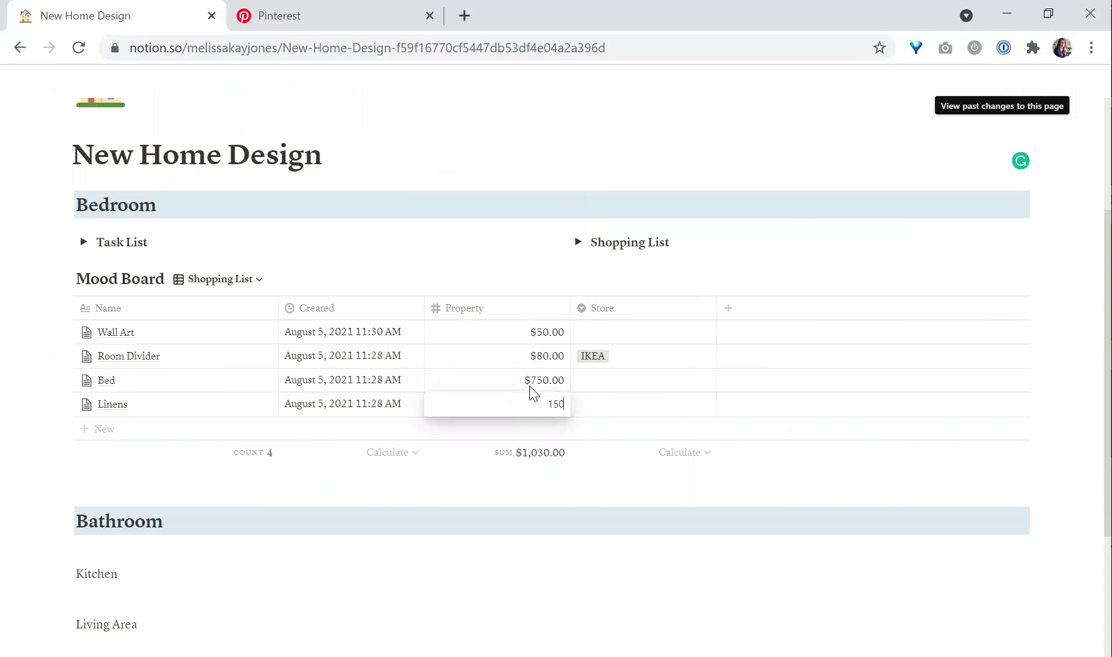
key("Return")
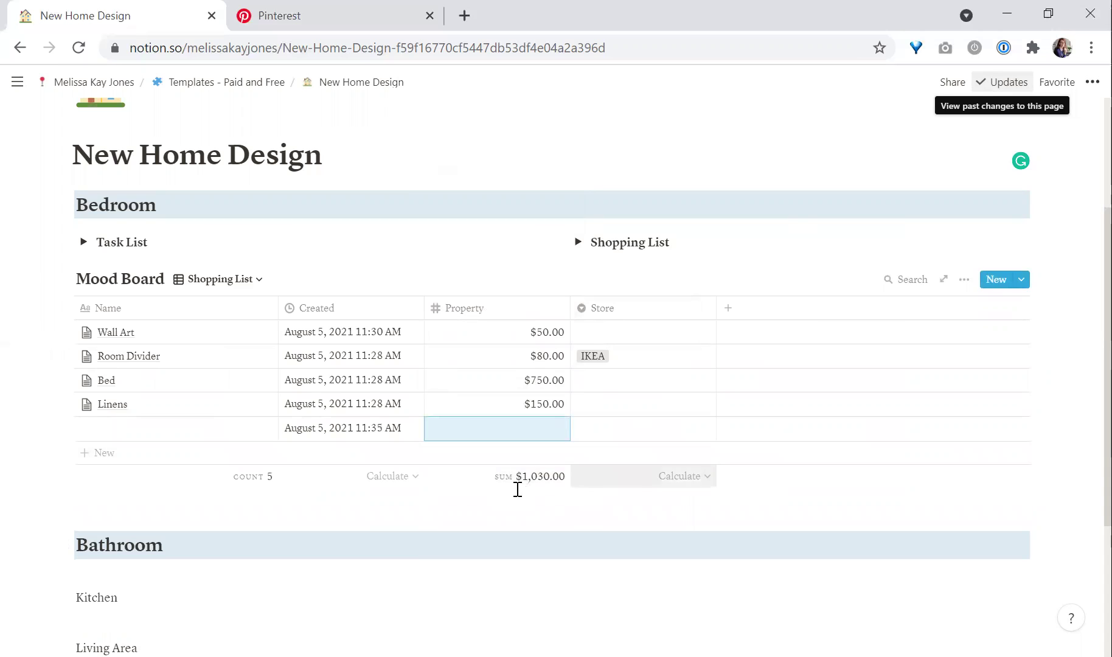
Set the Store to Etsy for Wall Art, IKEA for Bed and Target for Linens.
left_click(614, 334)
type("Etsy")
key("Return")
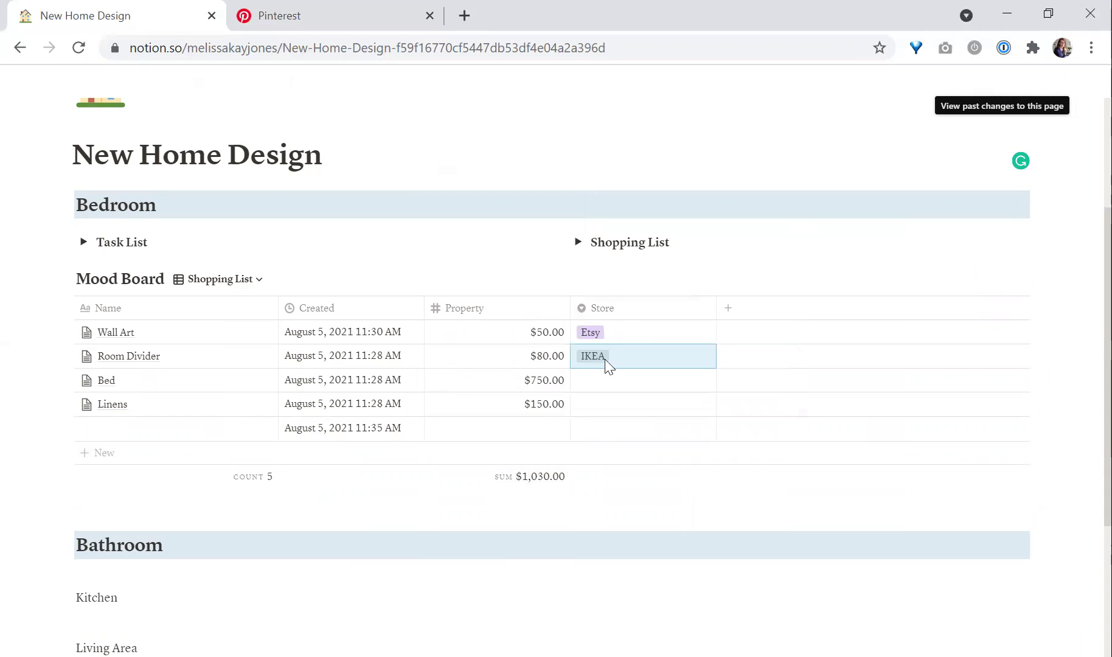
left_click(605, 378)
type("Ik")
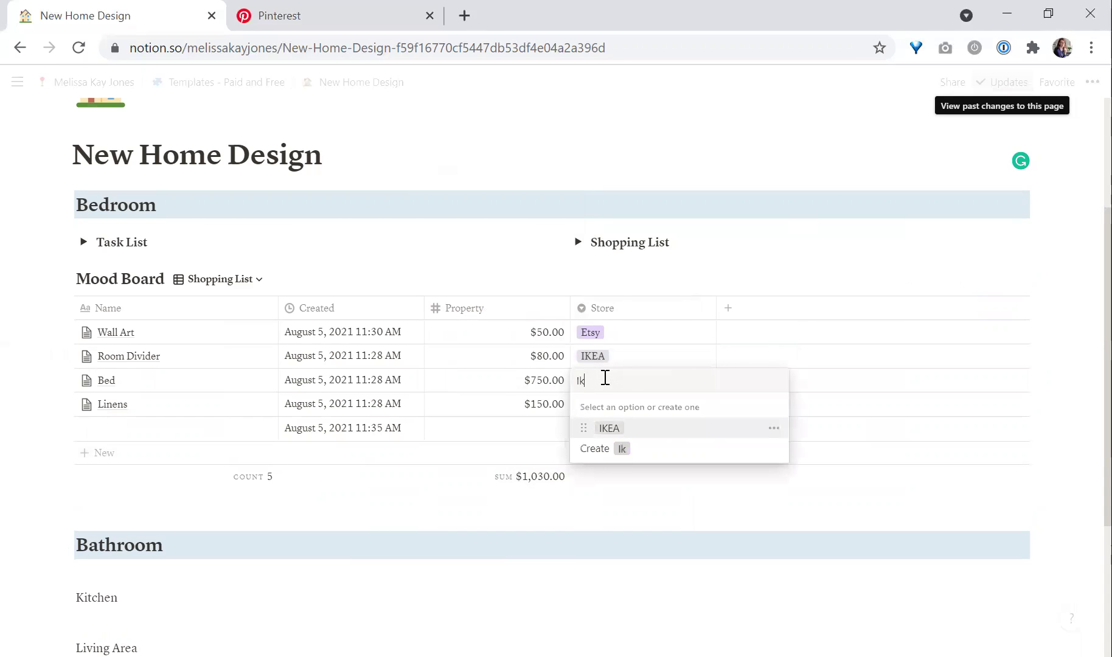
left_click(608, 429)
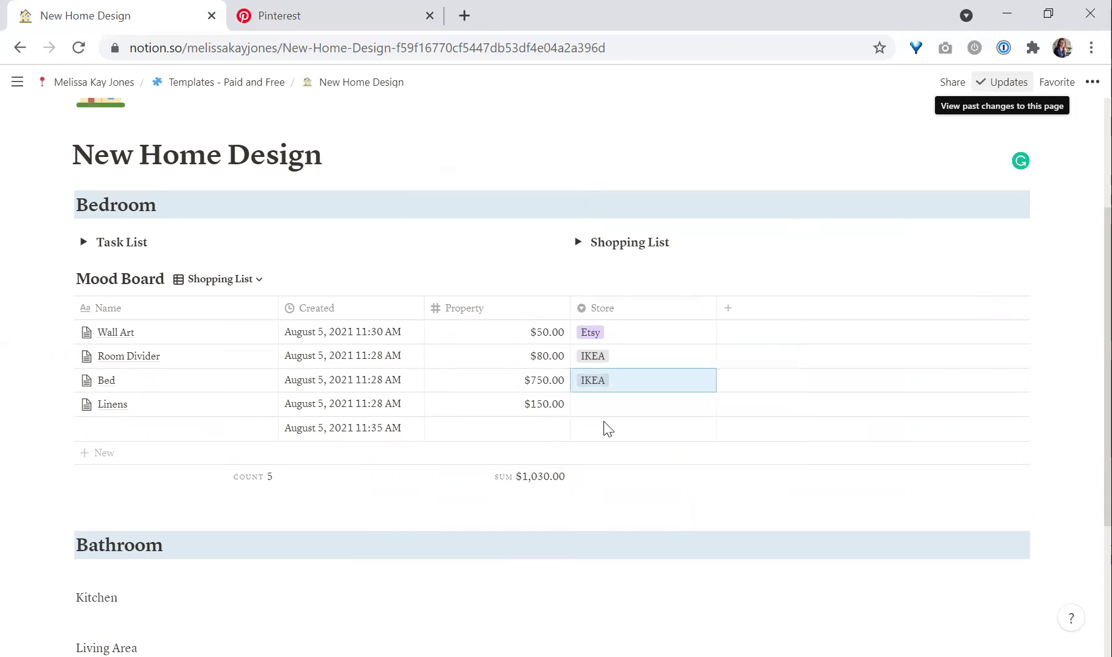
left_click(596, 405)
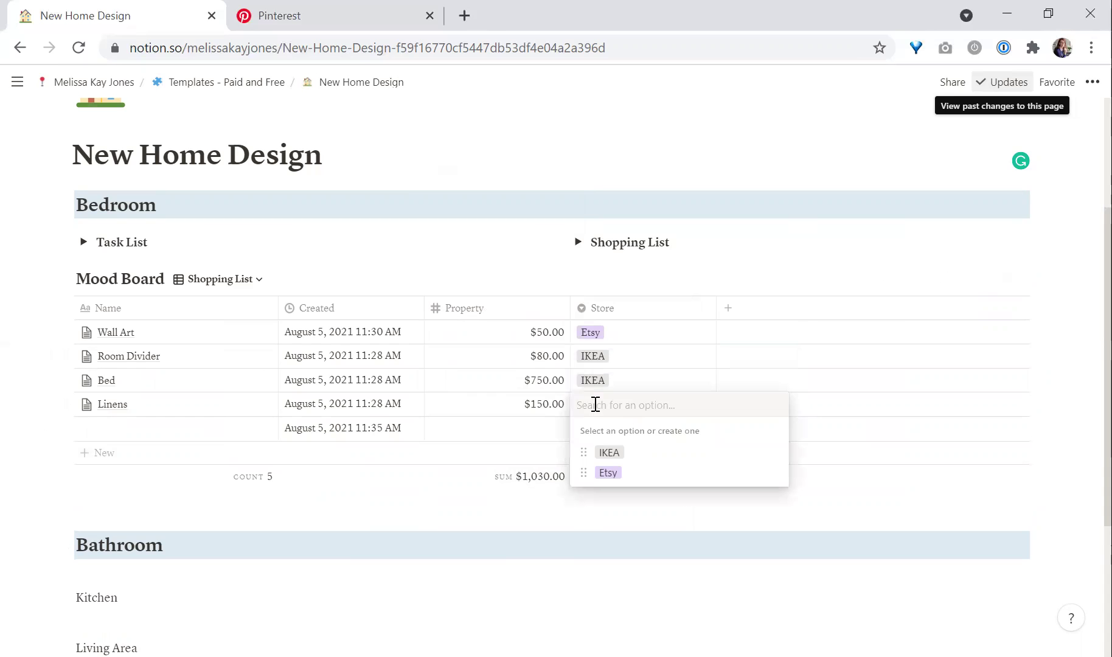
type("Target")
key("Return")
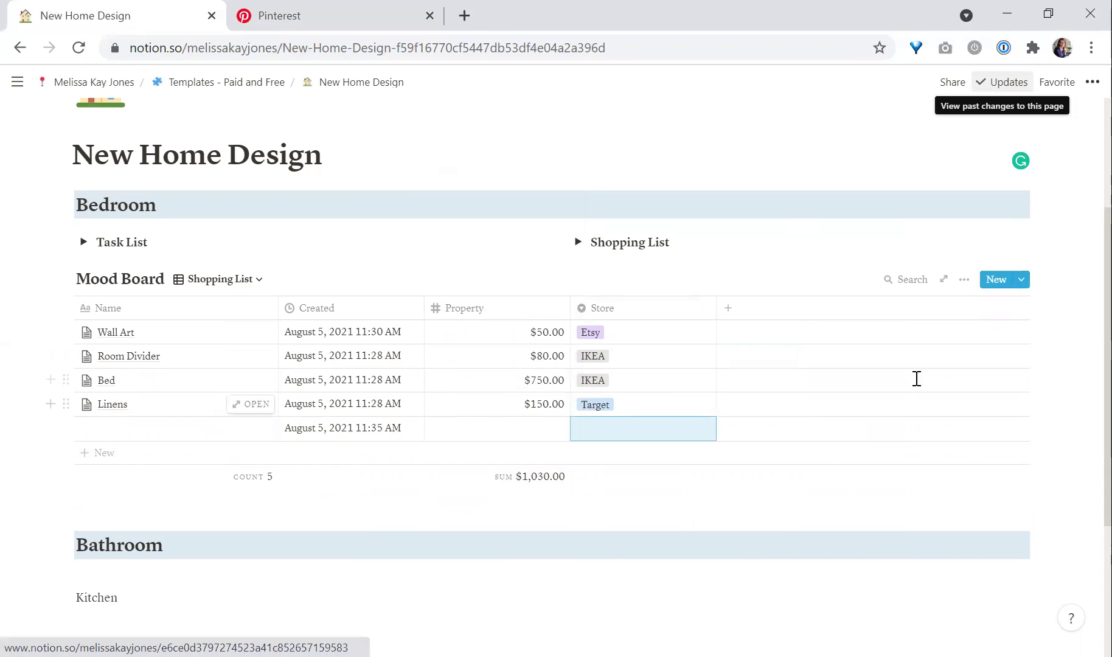
Add a URL column named "Shopping Link" to the Mood Board's Shopping List table.
left_click(737, 315)
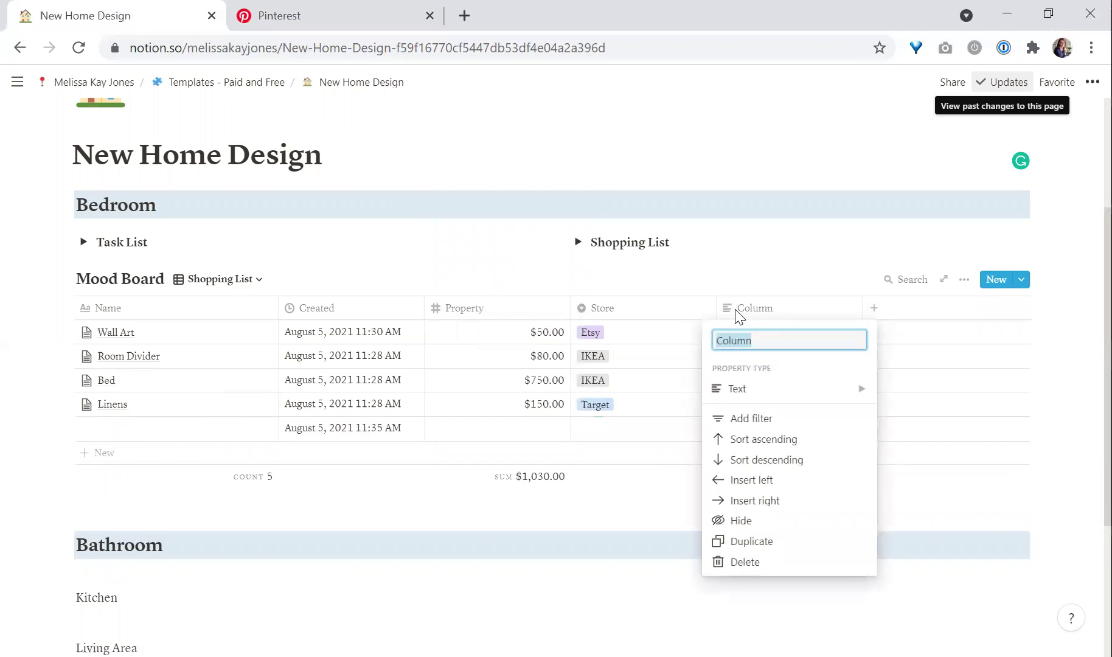
type("Shopping Link")
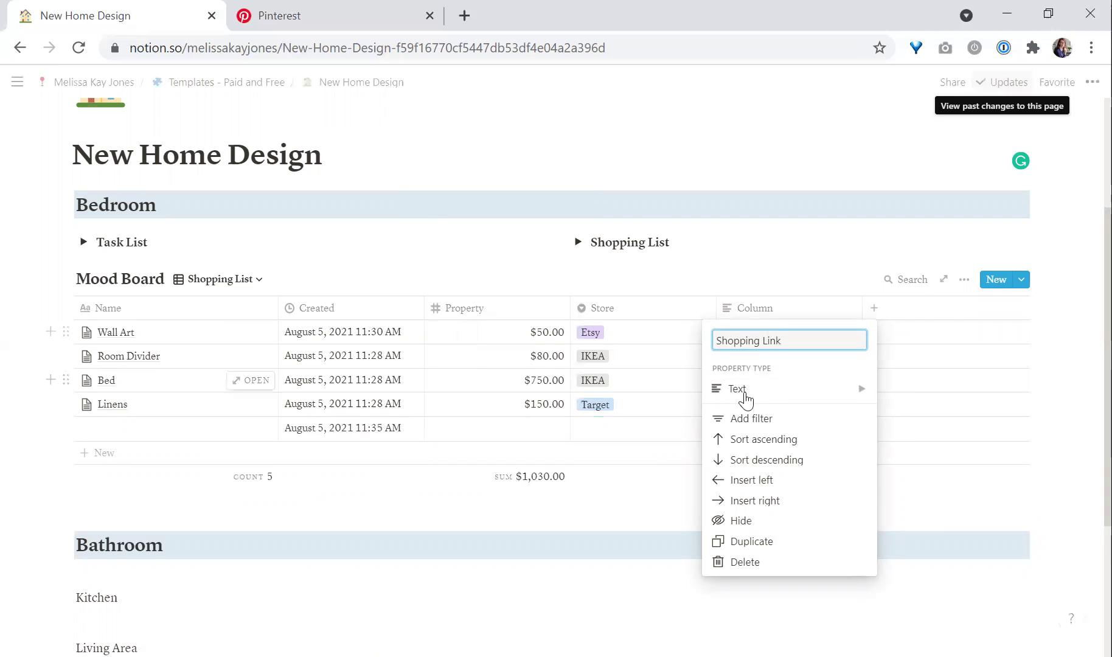
left_click(744, 391)
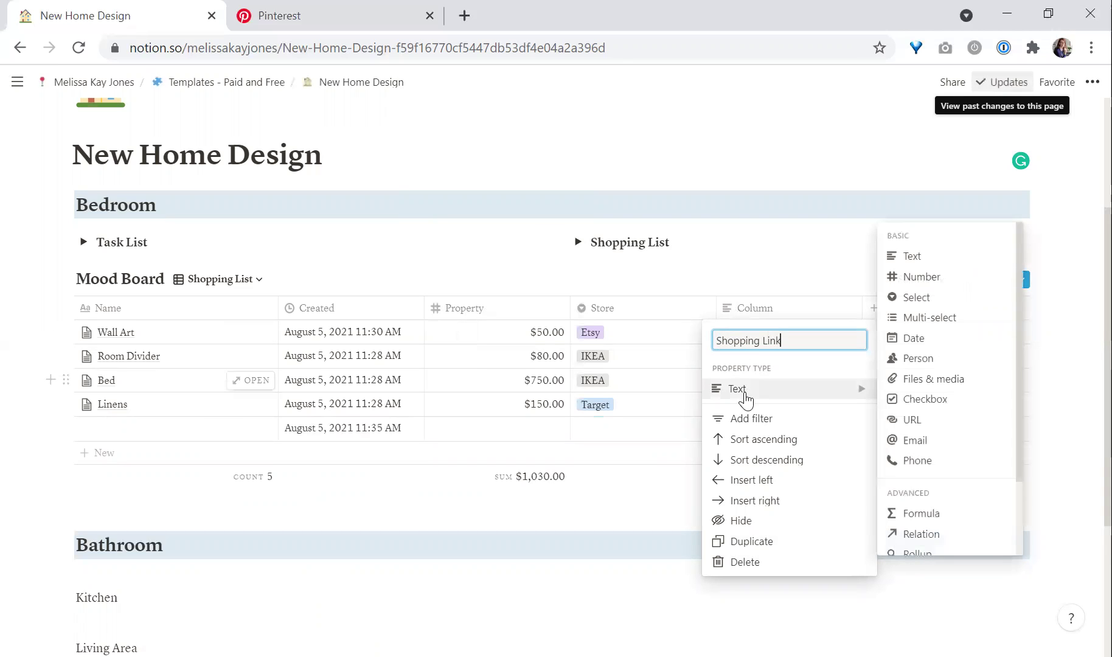
left_click(950, 422)
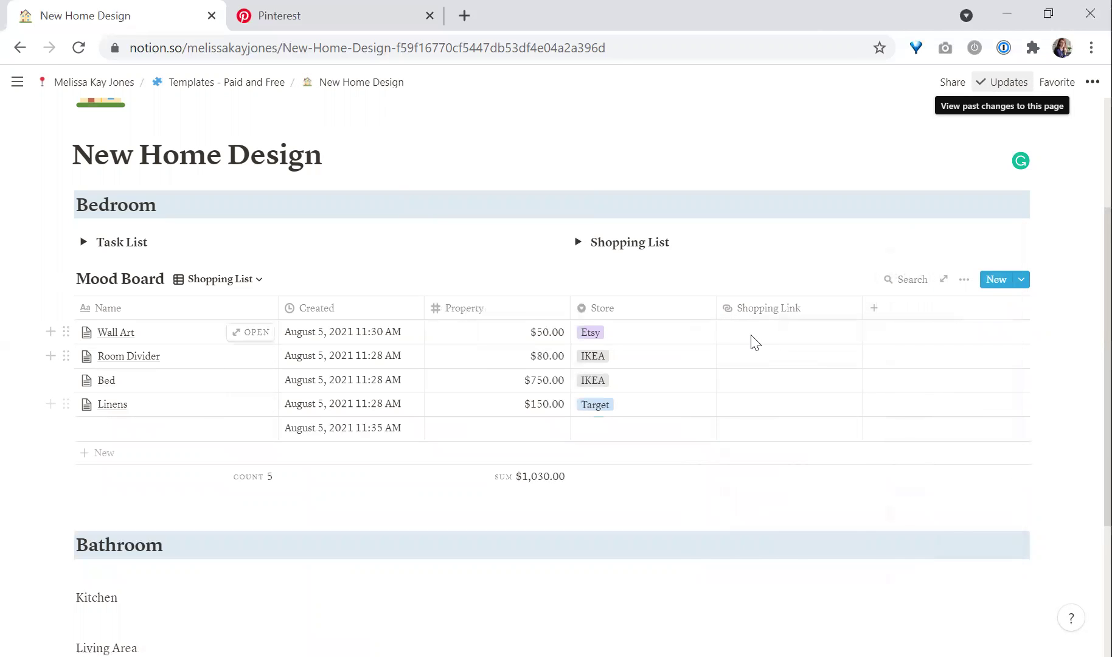
Delete the Created property from the Mood Board and confirm the deletion.
left_click(349, 308)
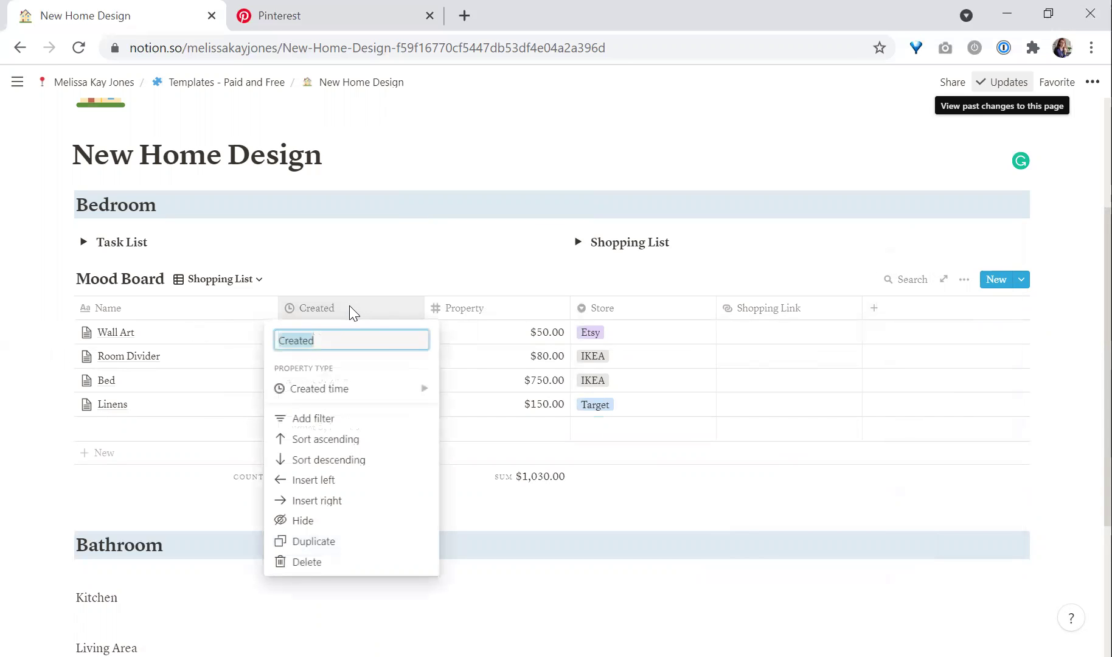
left_click(310, 563)
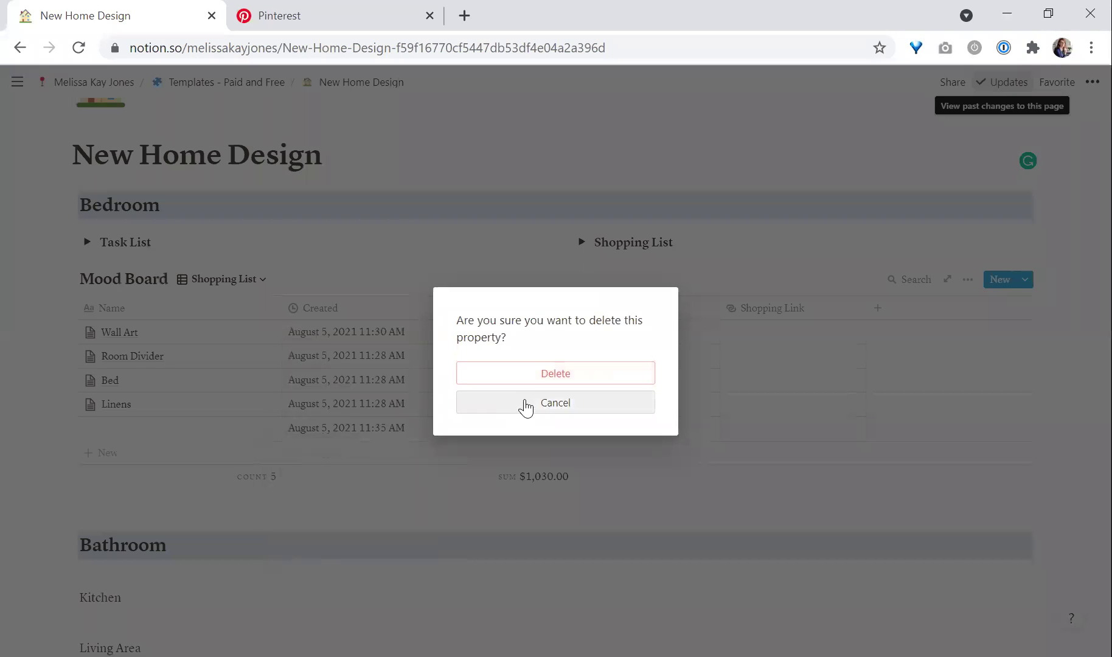
left_click(521, 375)
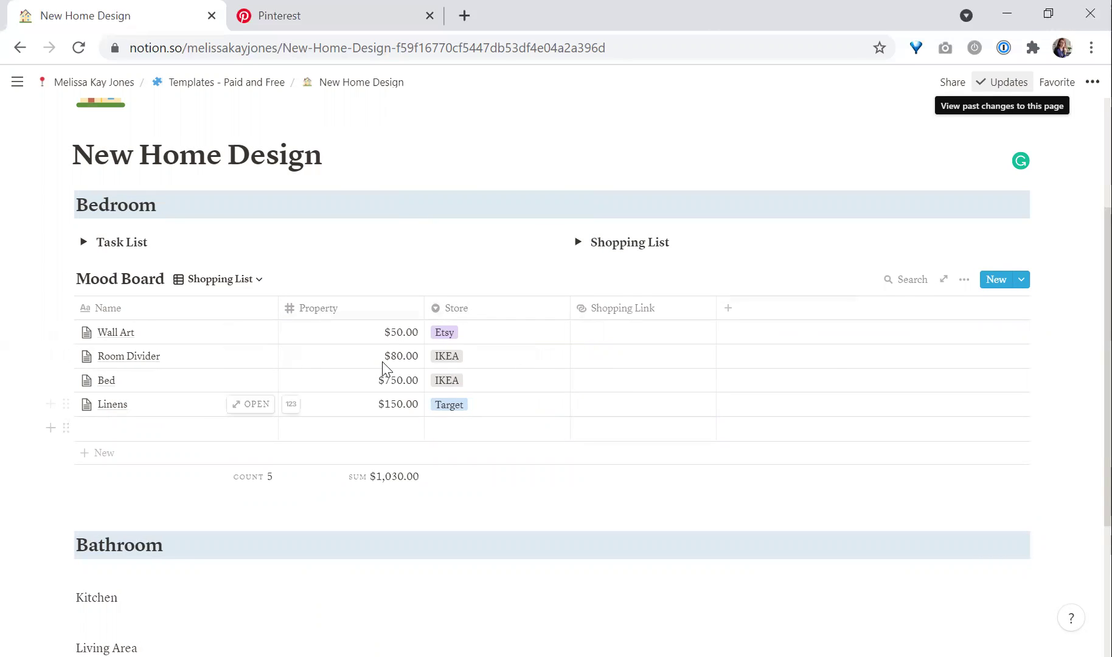
Switch the Mood Board back to Gallery view and expand the Bedroom's Shopping List and Task List toggles to review the section.
left_click(257, 281)
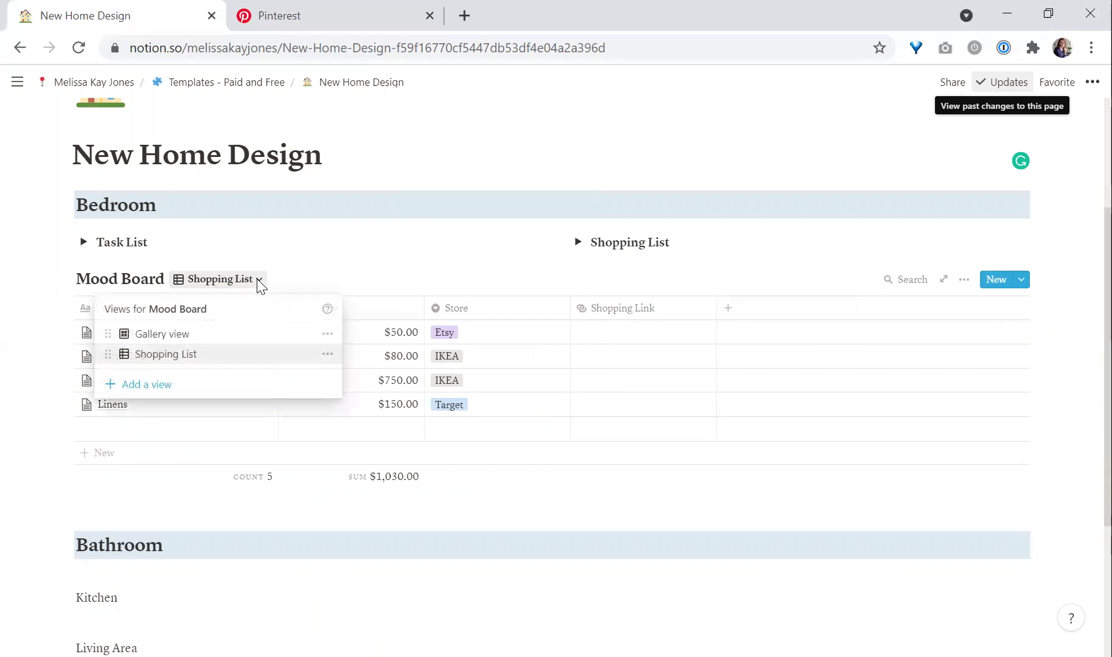
left_click(196, 342)
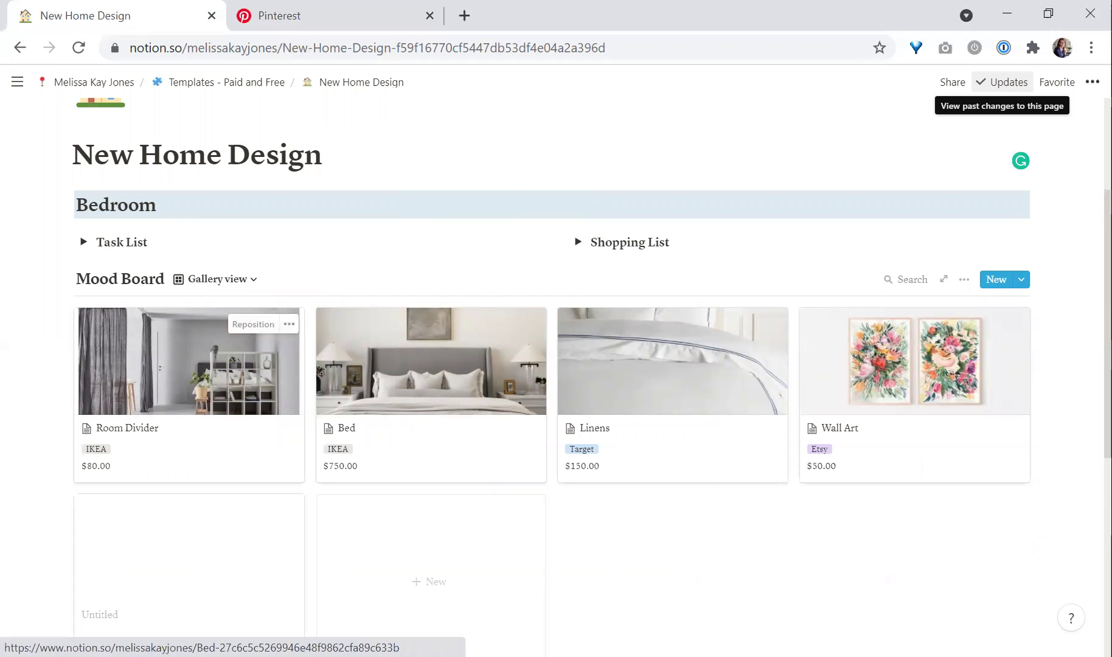
left_click(579, 243)
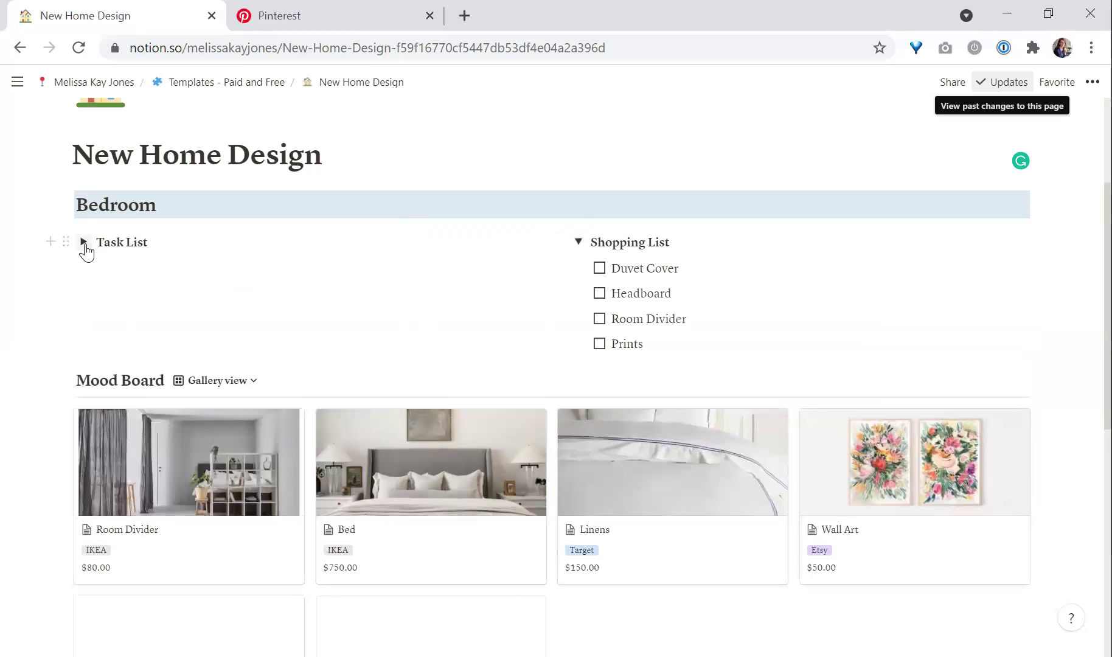
left_click(85, 247)
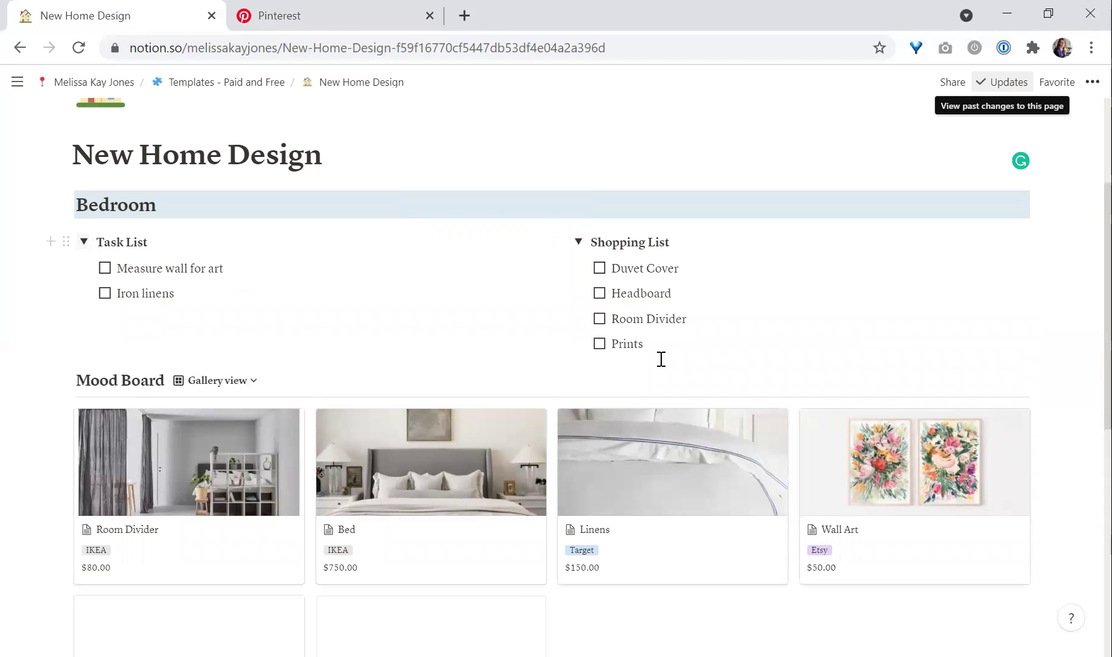
scroll(588, 365, "down", 1)
scroll(588, 365, "up", 4)
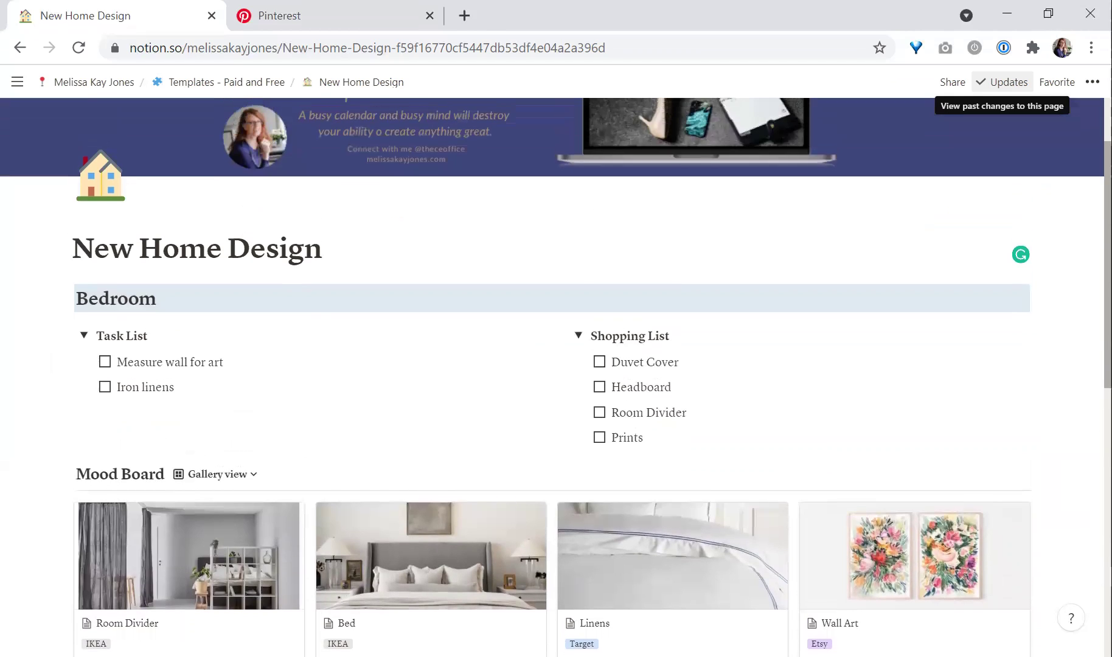
scroll(588, 365, "down", 2)
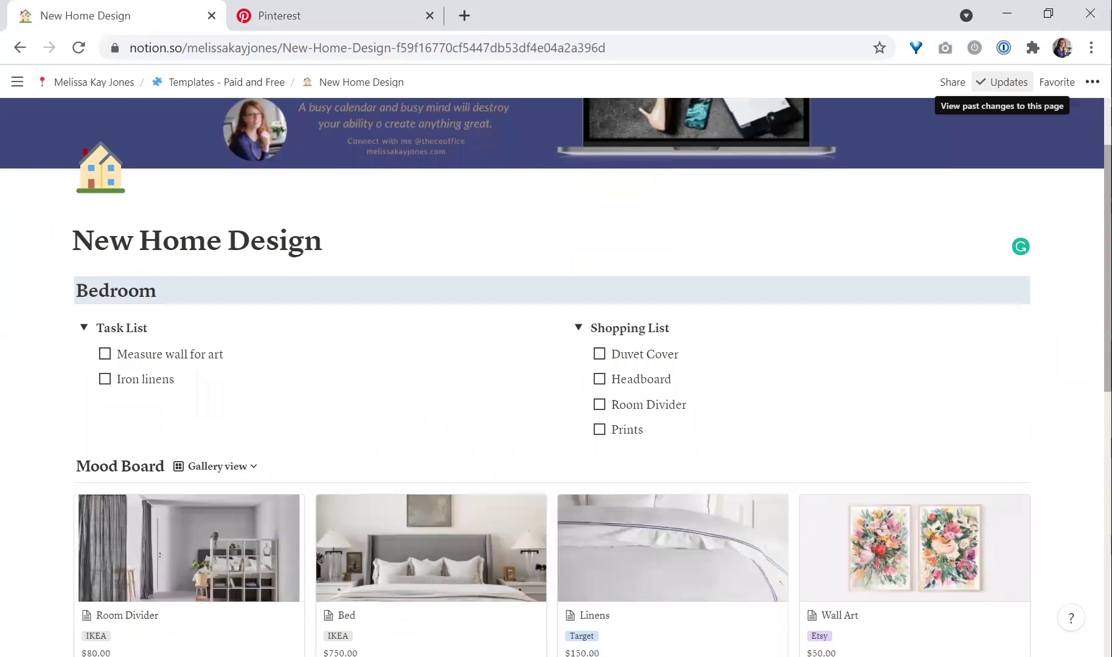
scroll(588, 365, "up", 1)
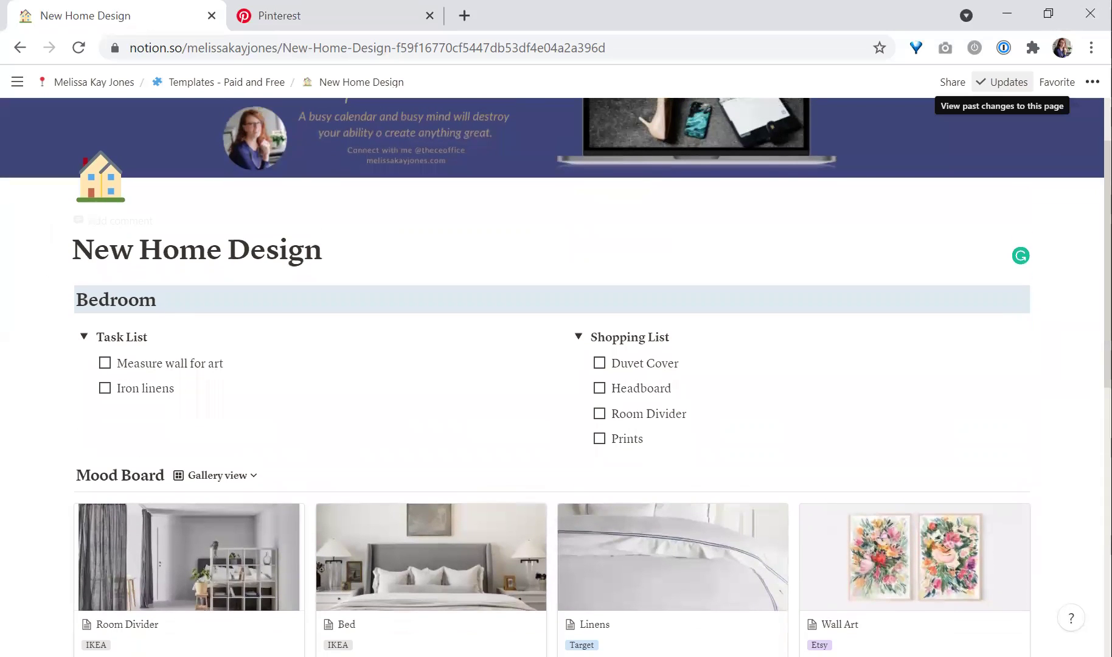